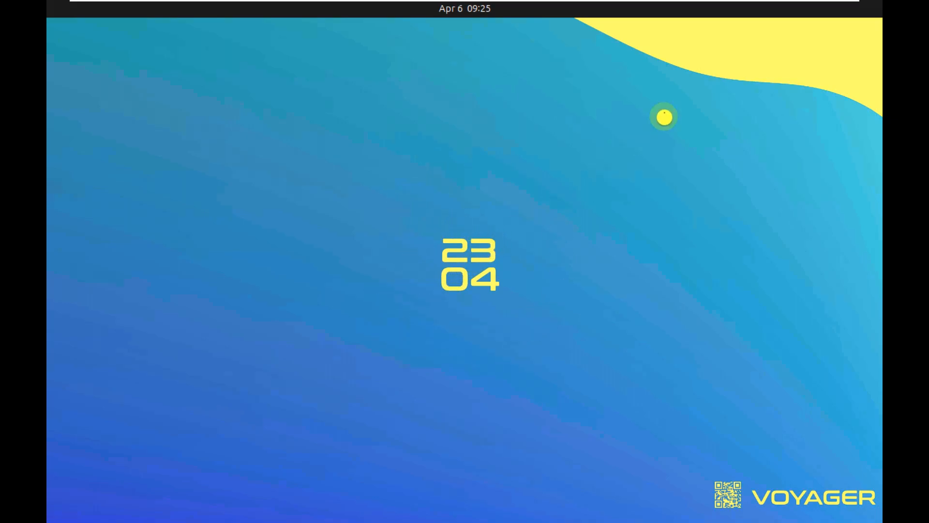
Step: Look through the installer's language list and start the Voyager live session in English without installing
{"action": "mouse_move", "coordinate": [798, 4]}
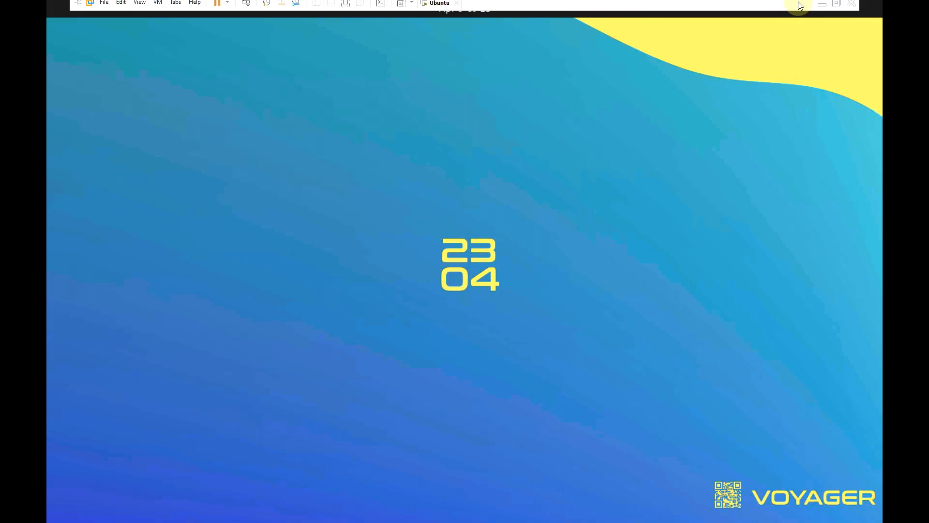
{"action": "left_click", "coordinate": [400, 8]}
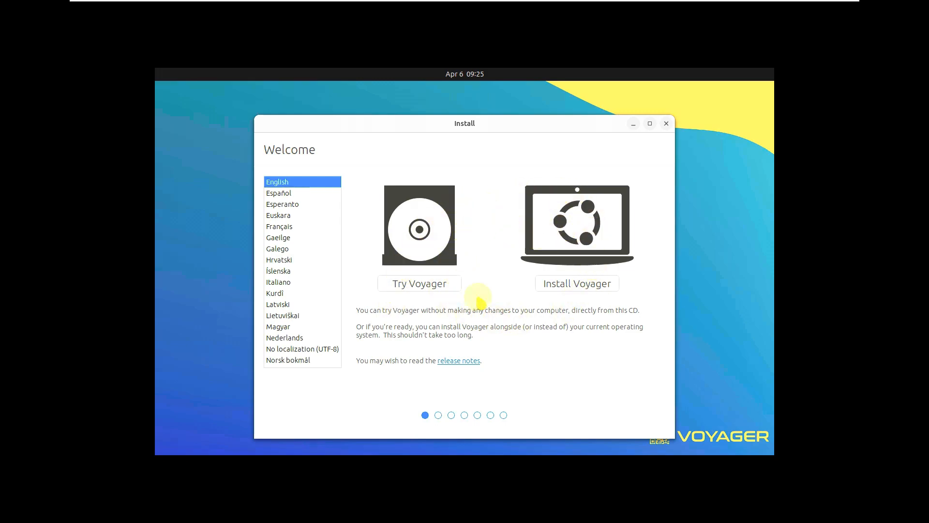
{"action": "left_click_drag", "start_coordinate": [342, 224], "coordinate": [349, 190]}
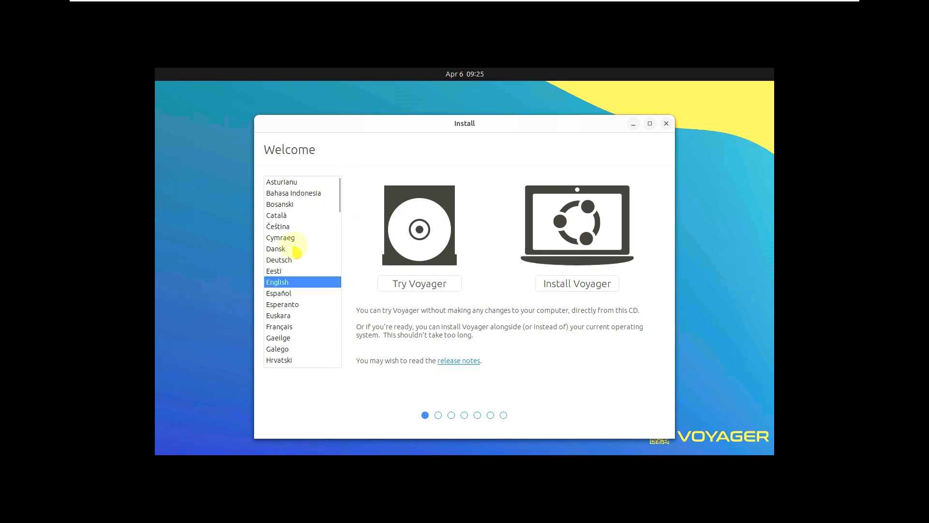
{"action": "mouse_move", "coordinate": [341, 193]}
{"action": "left_mouse_down"}
{"action": "mouse_move", "coordinate": [339, 346]}
{"action": "mouse_move", "coordinate": [339, 189]}
{"action": "left_mouse_up"}
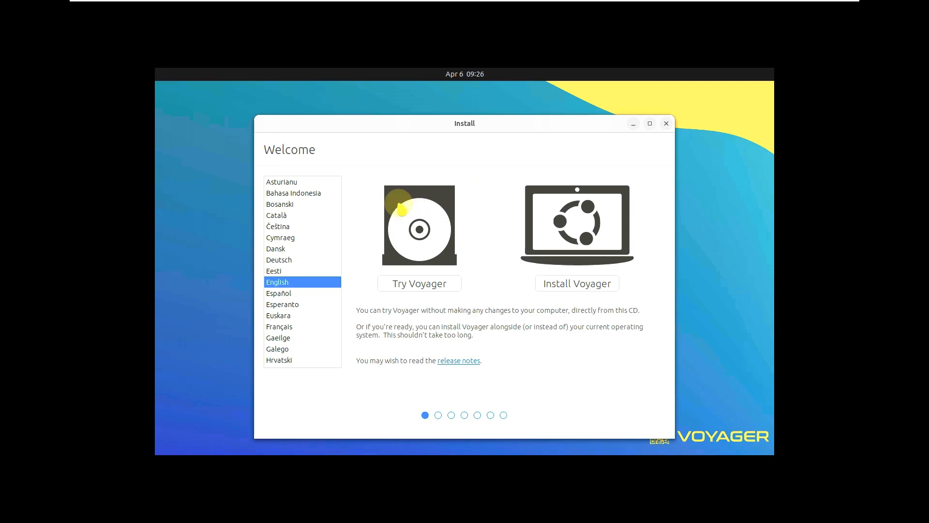
{"action": "left_click_drag", "start_coordinate": [466, 122], "coordinate": [465, 115]}
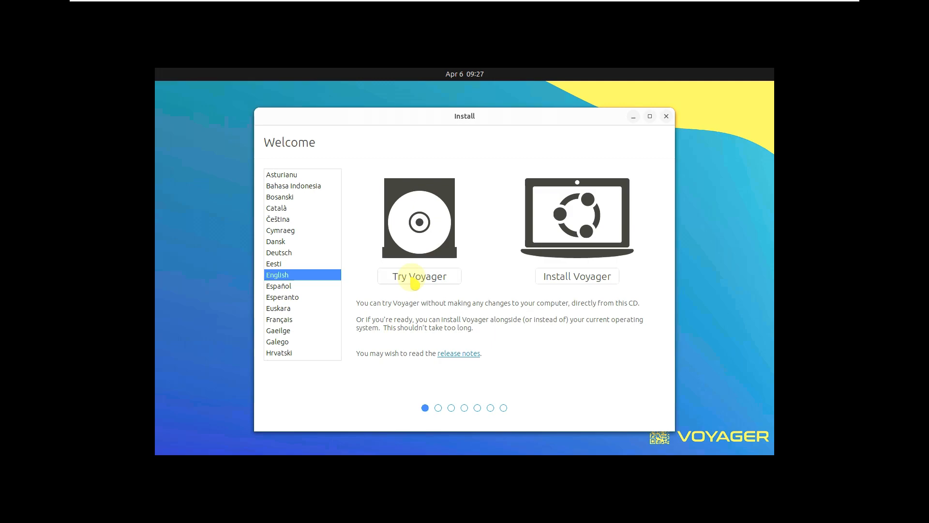
{"action": "left_click", "coordinate": [446, 277]}
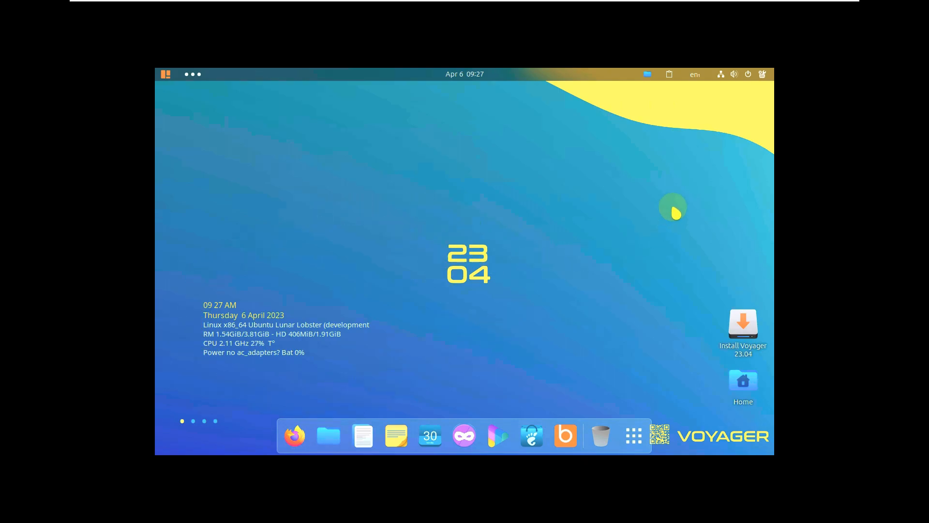
Step: Set the display resolution to 1920 × 1080 (16:9) and keep the new display settings
{"action": "right_click", "coordinate": [423, 199]}
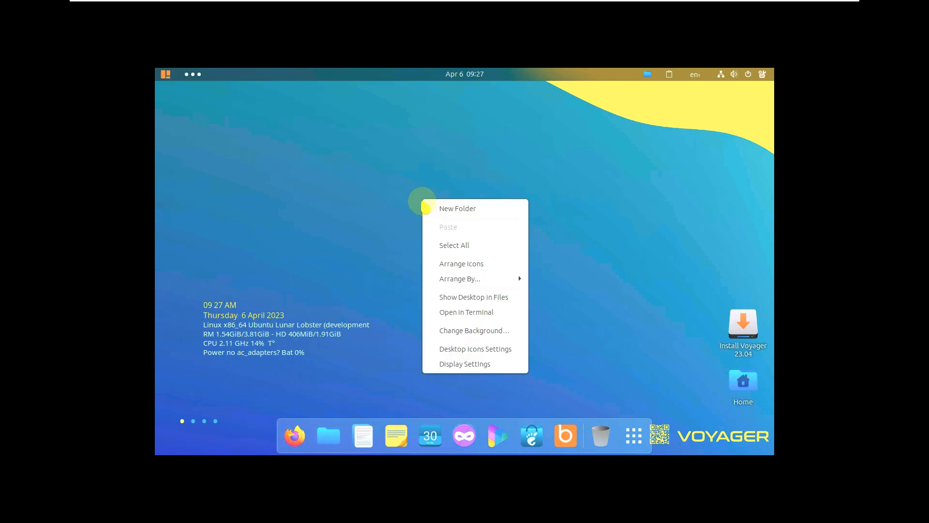
{"action": "left_click", "coordinate": [436, 192]}
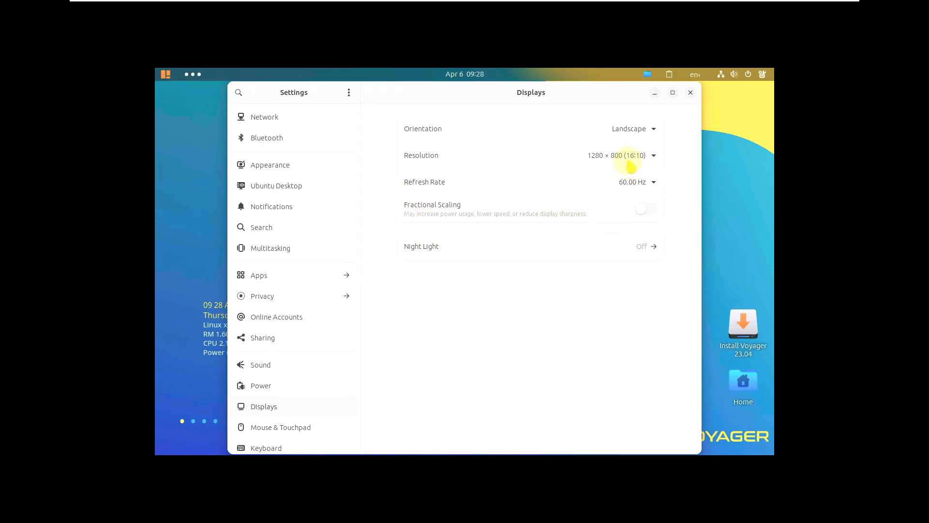
{"action": "left_click", "coordinate": [629, 166]}
{"action": "scroll", "coordinate": [642, 240], "scroll_direction": "up", "scroll_amount": 5}
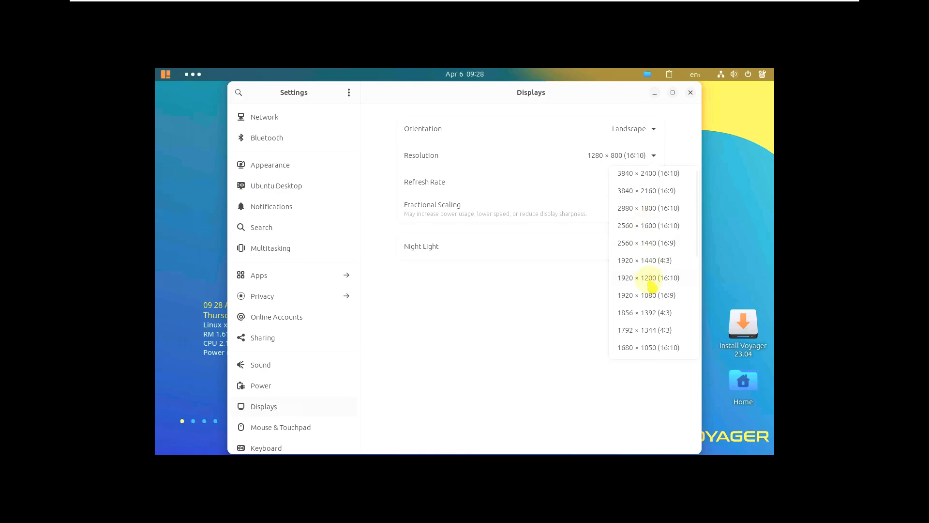
{"action": "scroll", "coordinate": [648, 280], "scroll_direction": "up", "scroll_amount": 1}
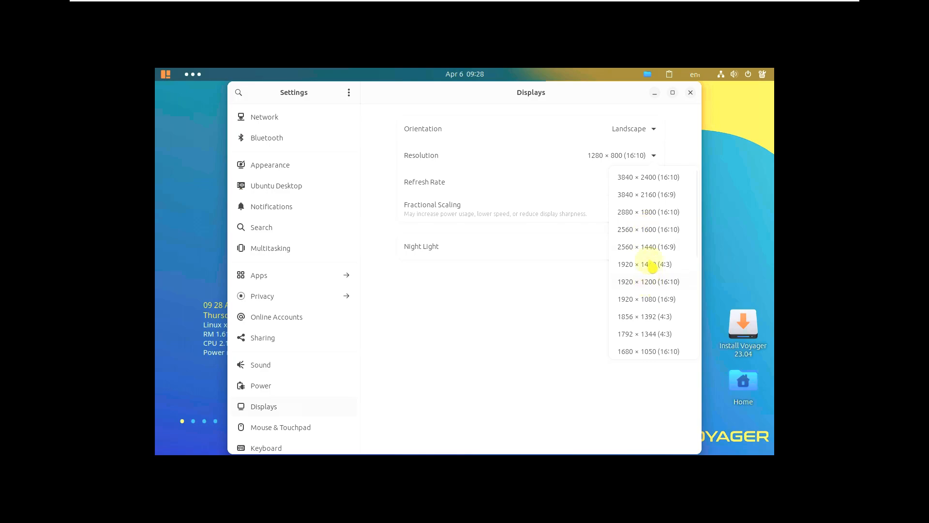
{"action": "left_click", "coordinate": [666, 300]}
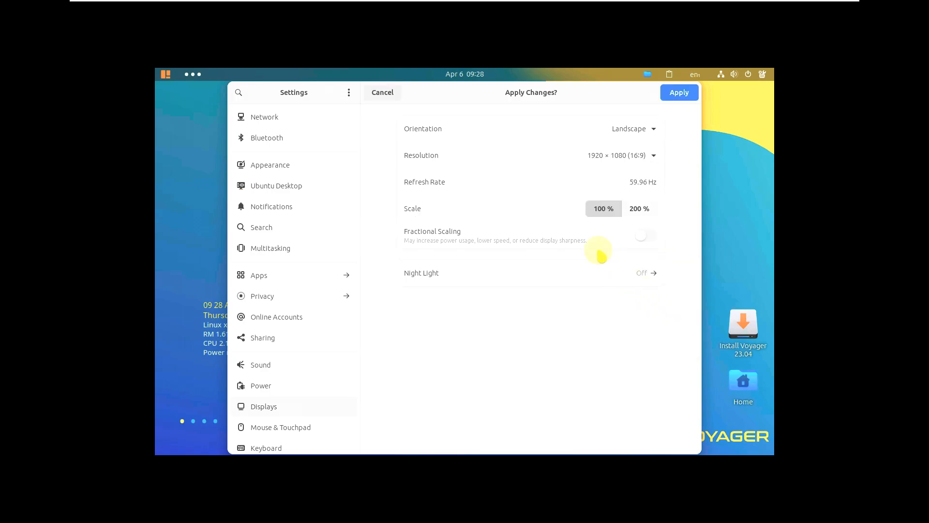
{"action": "left_click", "coordinate": [680, 93]}
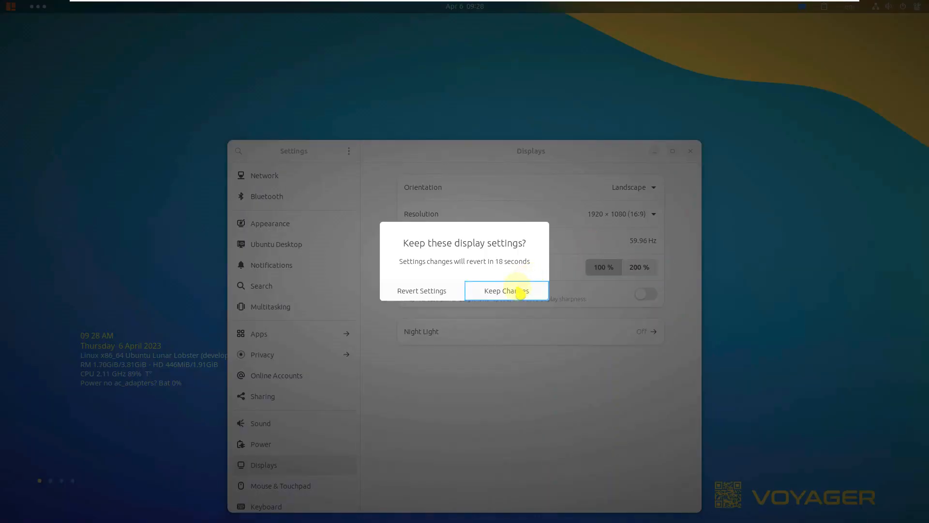
{"action": "left_click", "coordinate": [506, 291]}
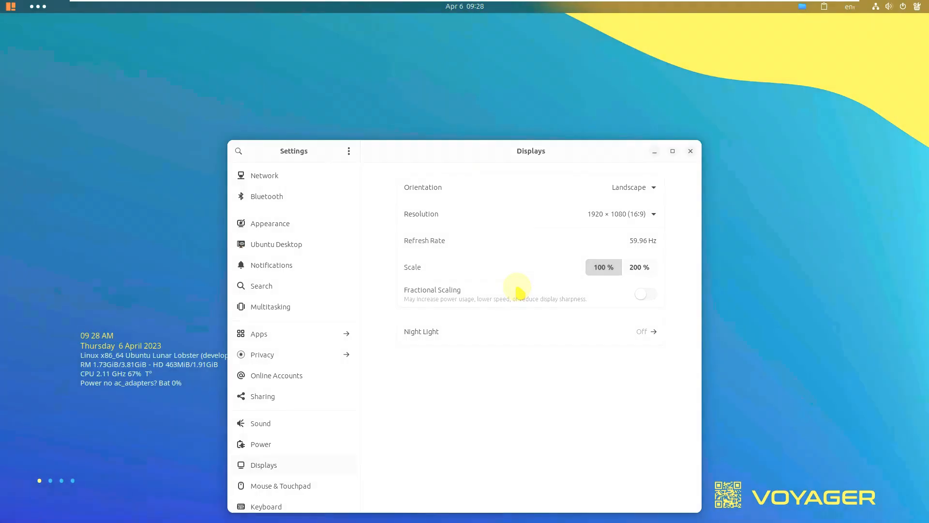
Step: Review the device, hardware and operating system details on the About page in a maximized Settings window, and close Settings
{"action": "left_click_drag", "start_coordinate": [512, 151], "coordinate": [497, 94]}
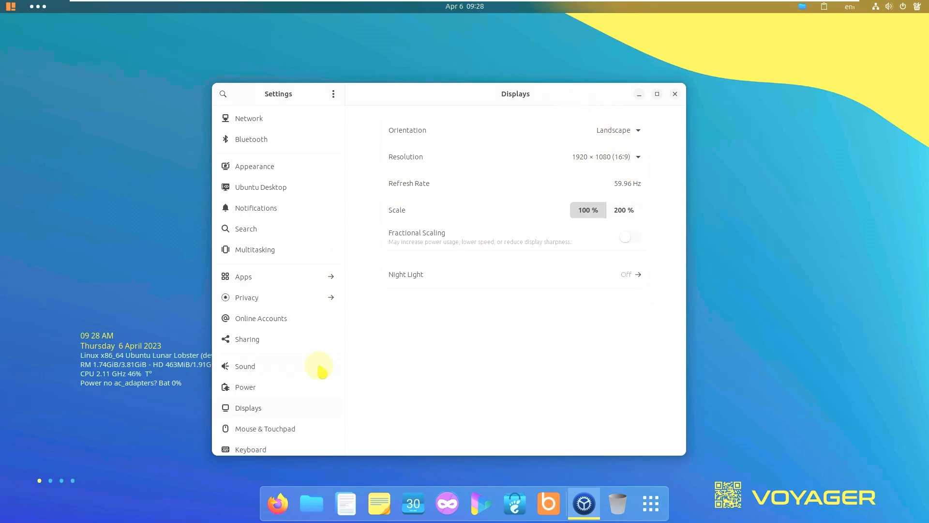
{"action": "scroll", "coordinate": [320, 370], "scroll_direction": "down", "scroll_amount": 3}
{"action": "left_click_drag", "start_coordinate": [345, 321], "coordinate": [344, 413]}
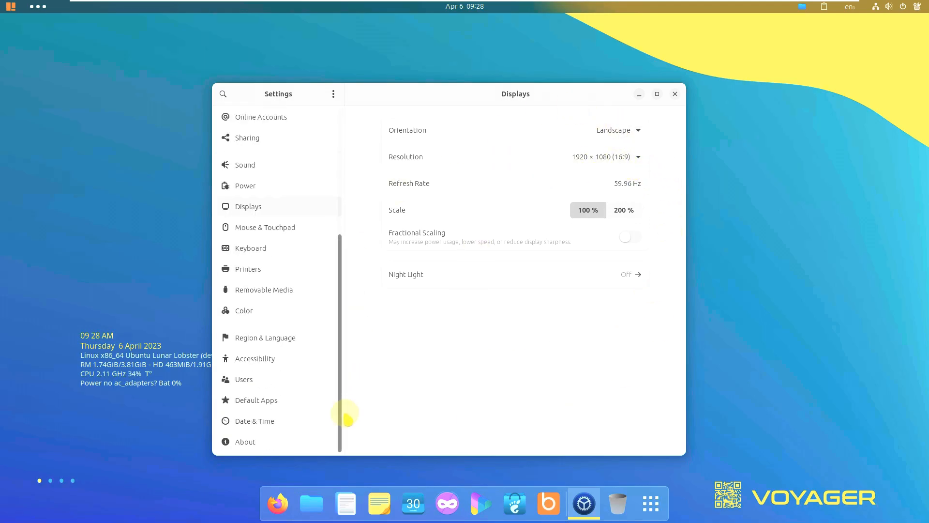
{"action": "left_click", "coordinate": [314, 445]}
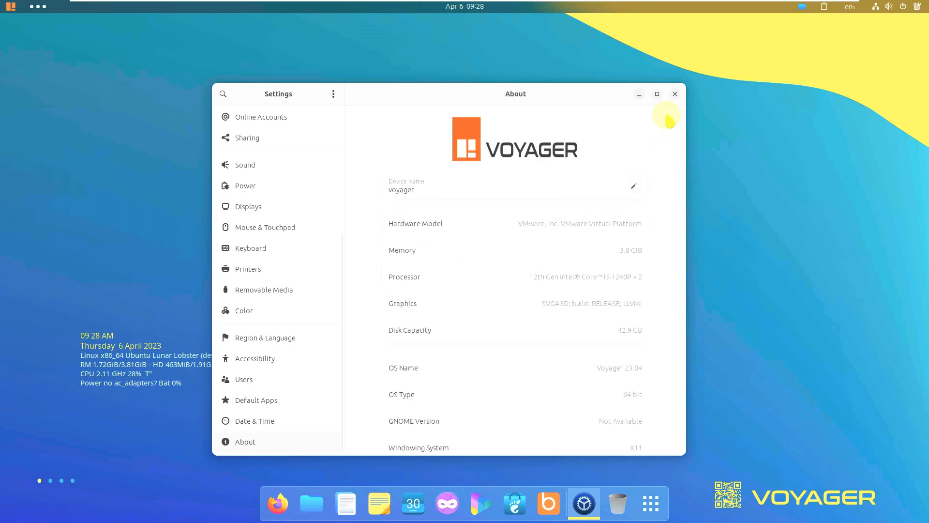
{"action": "left_click", "coordinate": [656, 94]}
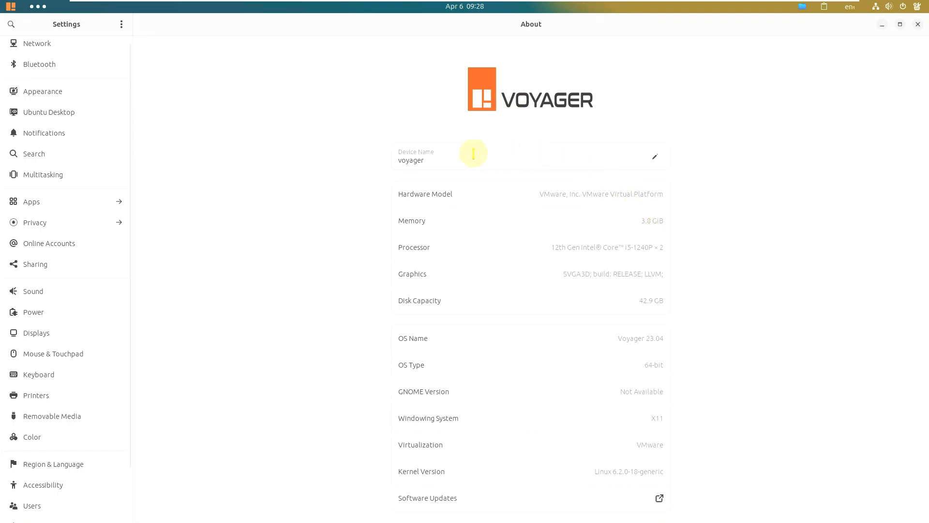
{"action": "left_click", "coordinate": [420, 160]}
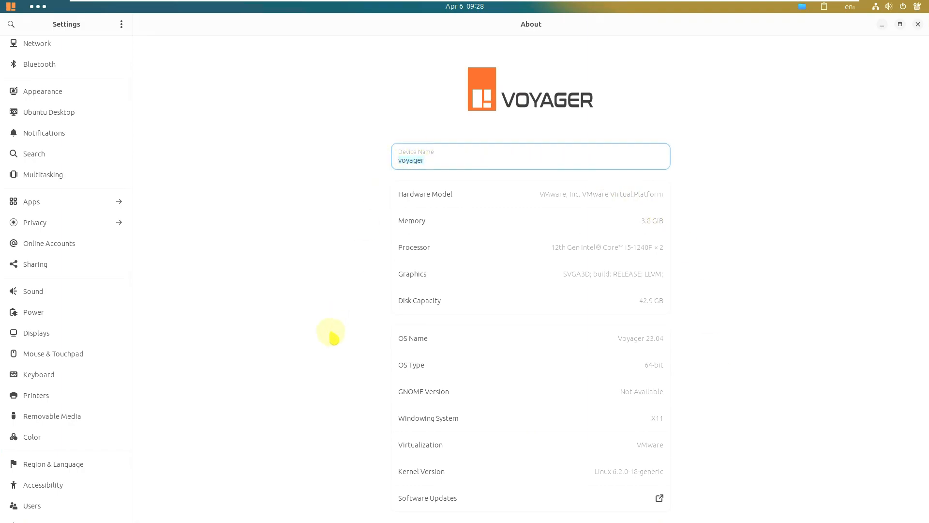
{"action": "left_click", "coordinate": [581, 251]}
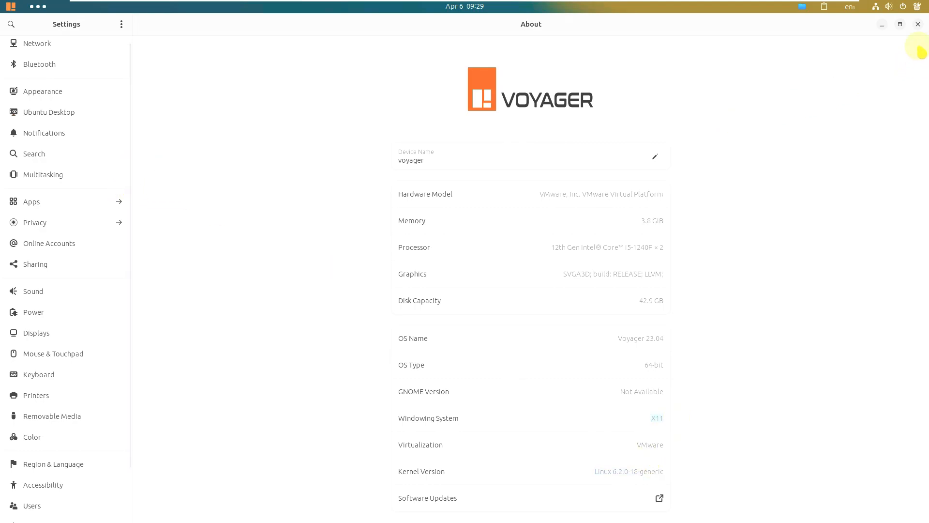
{"action": "left_click", "coordinate": [917, 27]}
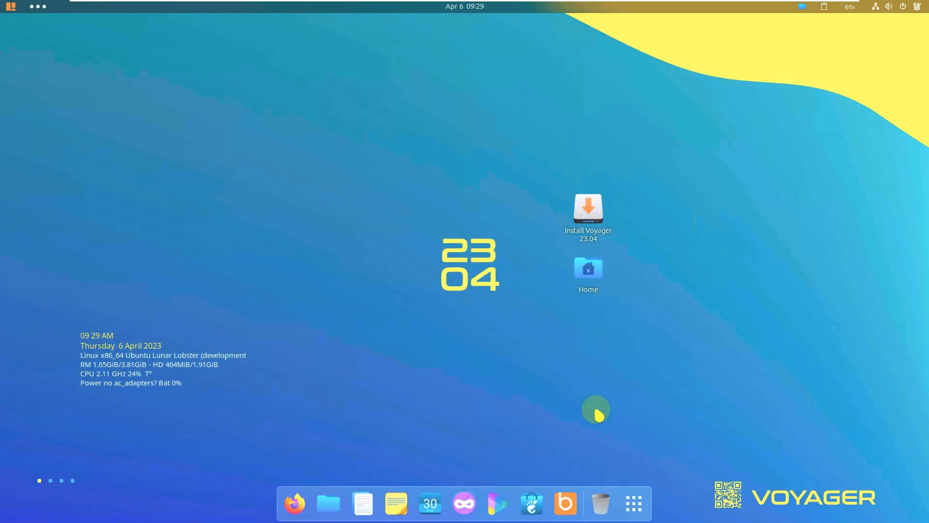
Step: Launch System Monitor from the installed applications, maximize it and examine the list of running processes
{"action": "left_click", "coordinate": [646, 503]}
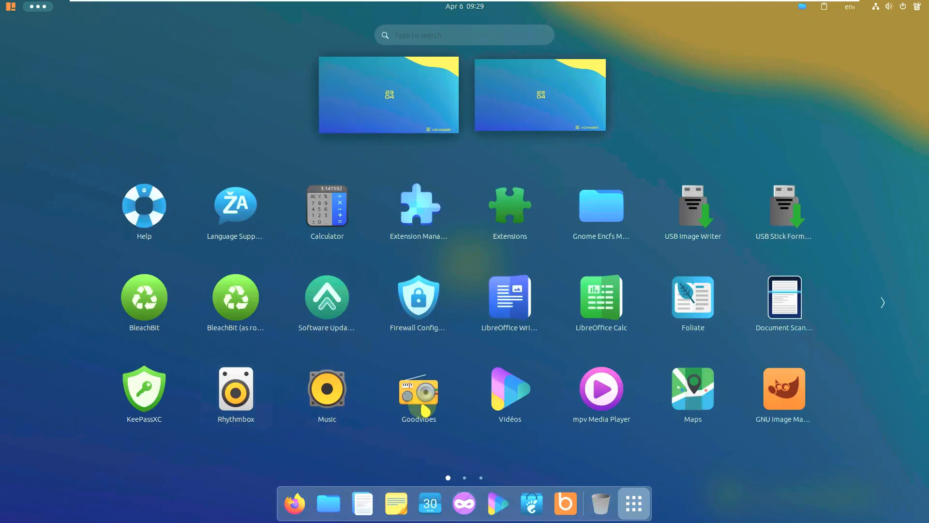
{"action": "scroll", "coordinate": [560, 341], "scroll_direction": "down", "scroll_amount": 1}
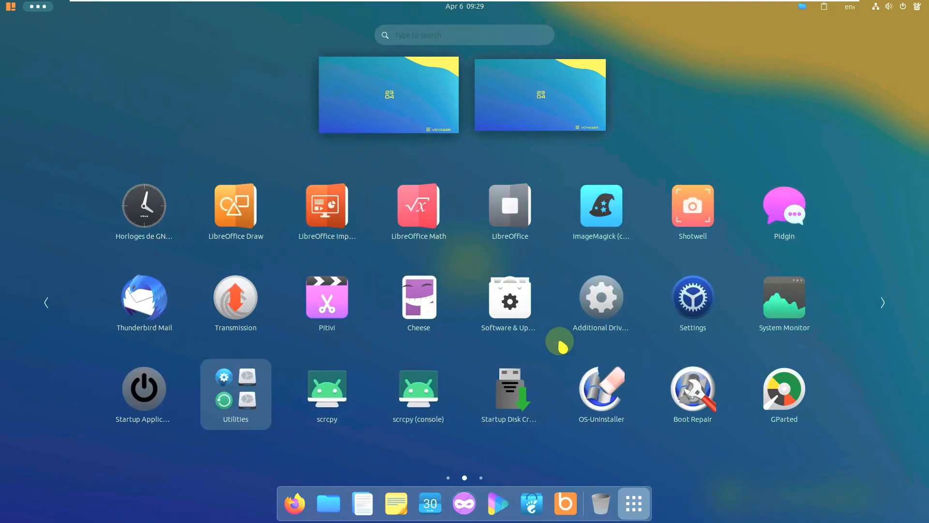
{"action": "left_click", "coordinate": [784, 290]}
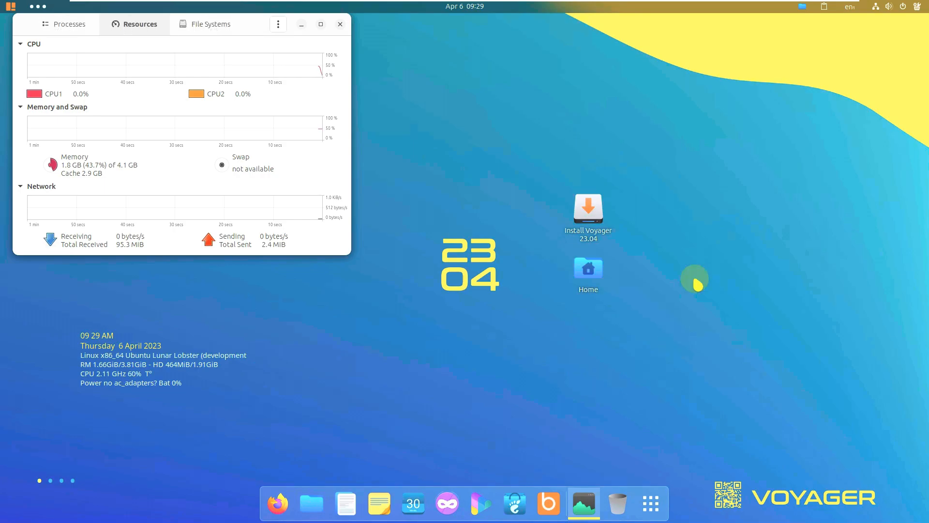
{"action": "left_click", "coordinate": [319, 24]}
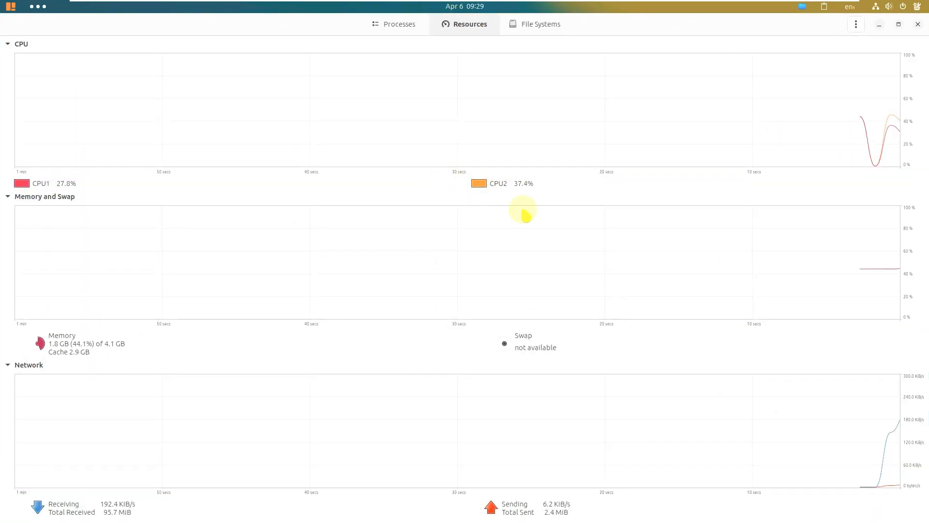
{"action": "left_click", "coordinate": [382, 26]}
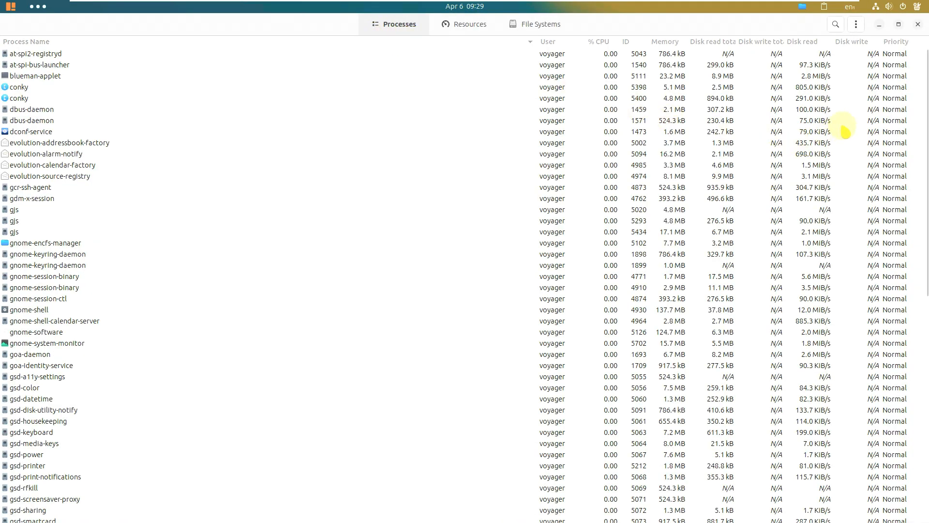
{"action": "mouse_move", "coordinate": [922, 80]}
{"action": "left_mouse_down"}
{"action": "mouse_move", "coordinate": [925, 334]}
{"action": "mouse_move", "coordinate": [910, 73]}
{"action": "left_mouse_up"}
Step: Change the CPU2 graph colour to the bright green custom swatch in the resource view
{"action": "left_click", "coordinate": [479, 25]}
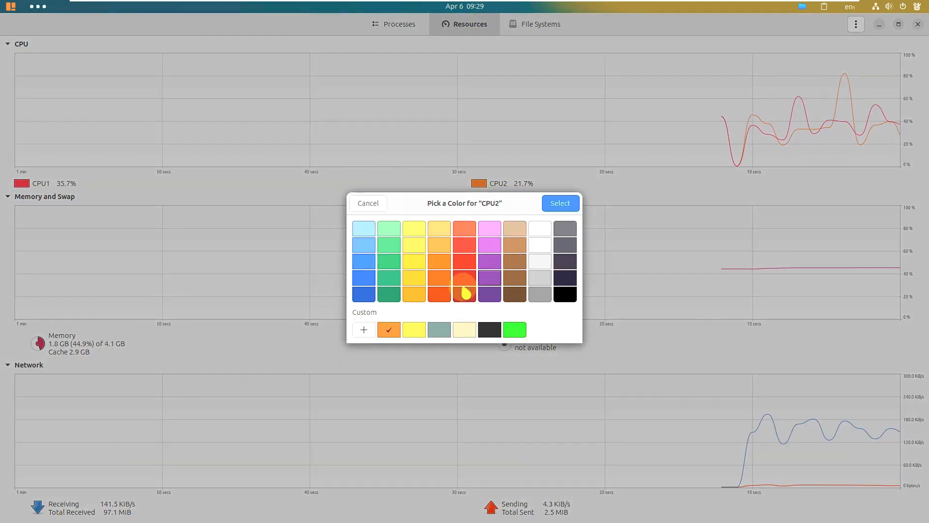
{"action": "left_click", "coordinate": [515, 323]}
{"action": "left_click", "coordinate": [556, 201]}
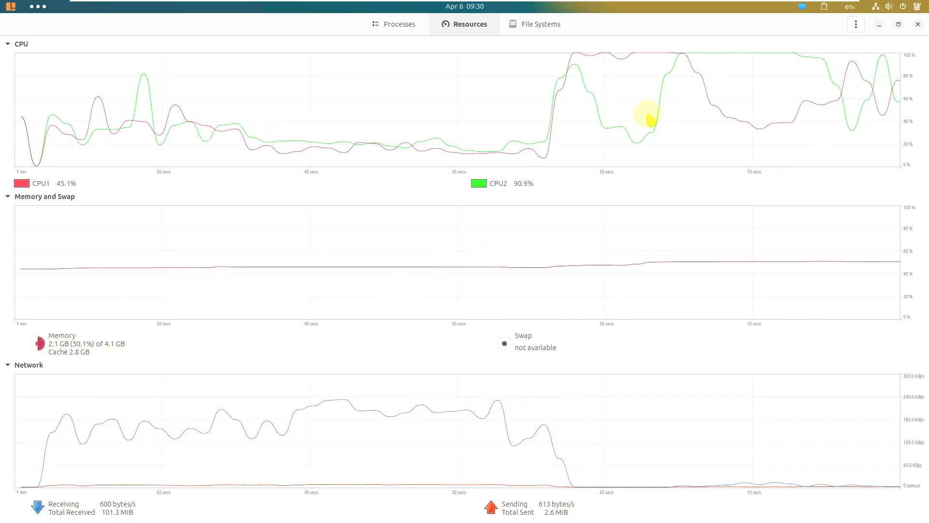
Step: Review System Monitor's file systems, version information and resource graphs, and close the program
{"action": "left_click", "coordinate": [540, 28]}
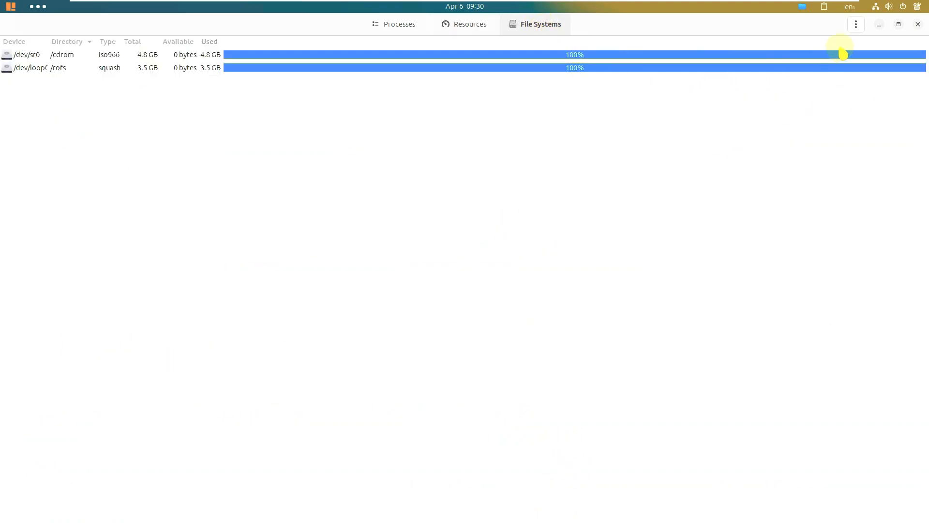
{"action": "left_click", "coordinate": [856, 107]}
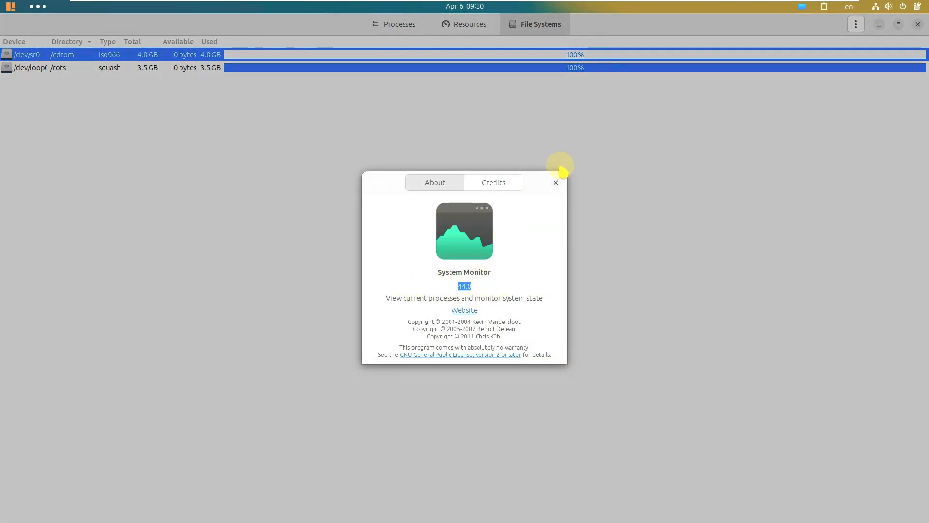
{"action": "left_click", "coordinate": [555, 182]}
{"action": "left_click", "coordinate": [465, 25]}
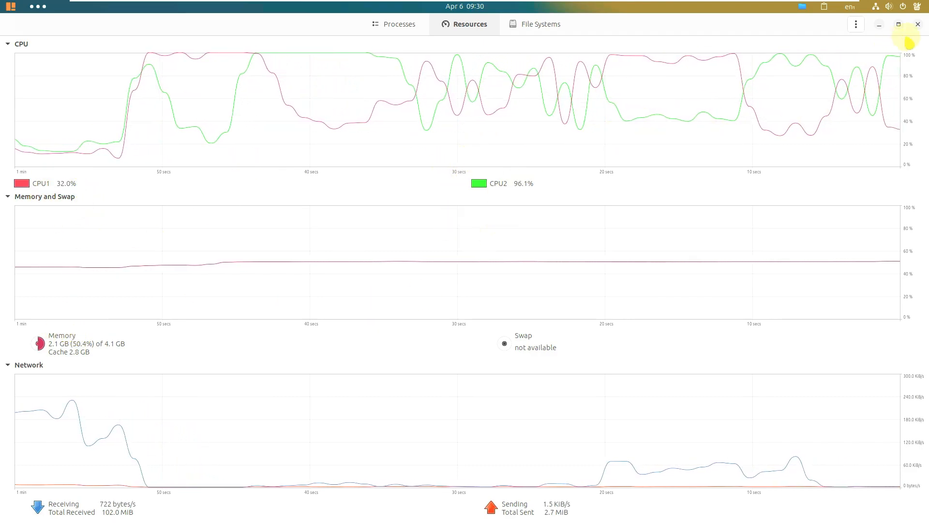
{"action": "left_click", "coordinate": [917, 25]}
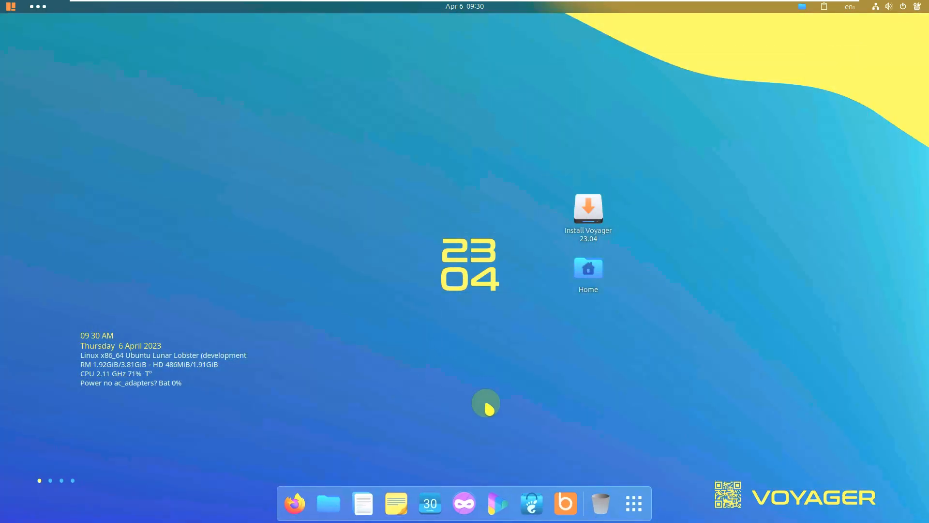
Step: Browse all pages of installed applications and look inside the xfce folder
{"action": "left_click", "coordinate": [632, 501]}
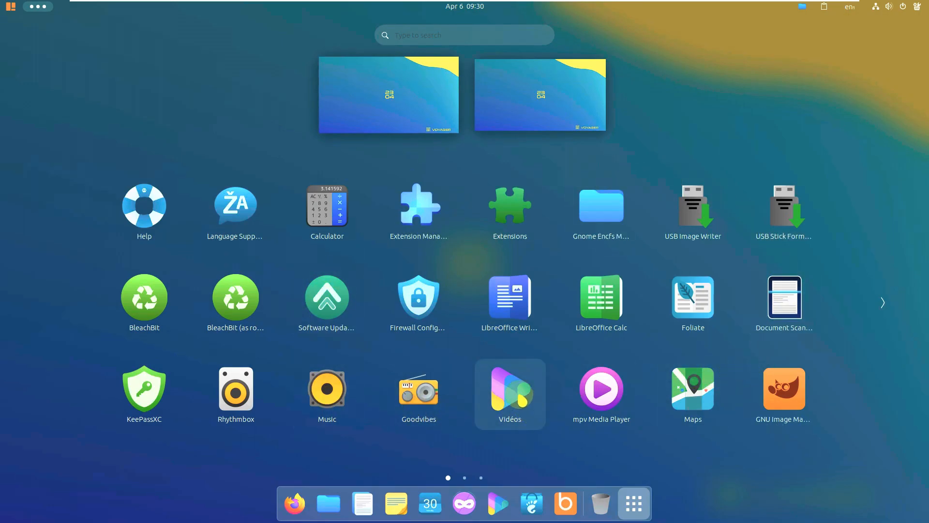
{"action": "scroll", "coordinate": [453, 444], "scroll_direction": "down", "scroll_amount": 1}
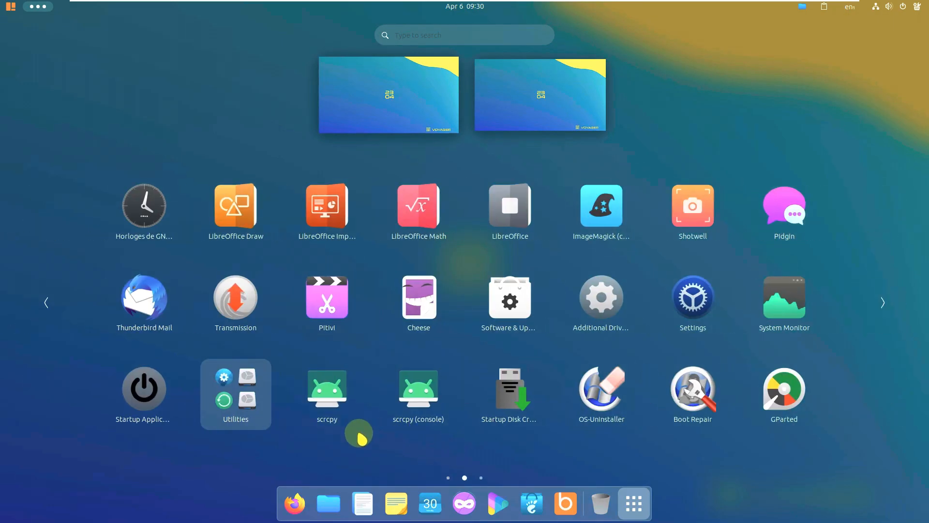
{"action": "scroll", "coordinate": [647, 338], "scroll_direction": "down", "scroll_amount": 1}
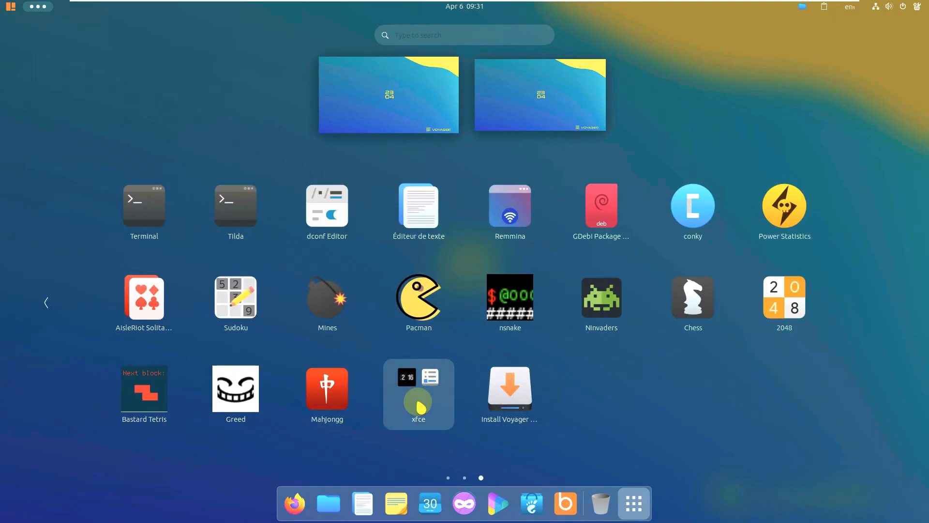
{"action": "left_click", "coordinate": [419, 407]}
{"action": "left_click", "coordinate": [751, 405]}
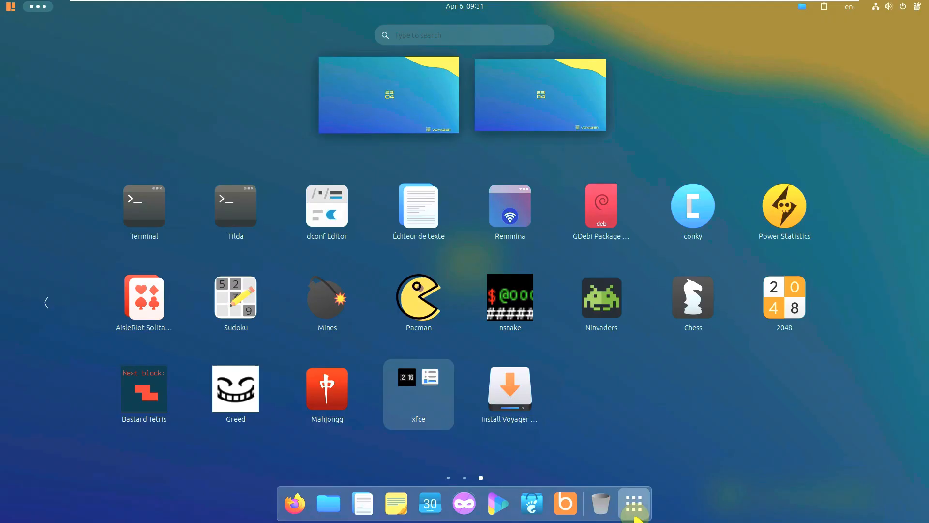
Step: Launch the GNOME Terminal from the installed applications and view its version information
{"action": "scroll", "coordinate": [600, 454], "scroll_direction": "up", "scroll_amount": 1}
{"action": "scroll", "coordinate": [568, 372], "scroll_direction": "down", "scroll_amount": 1}
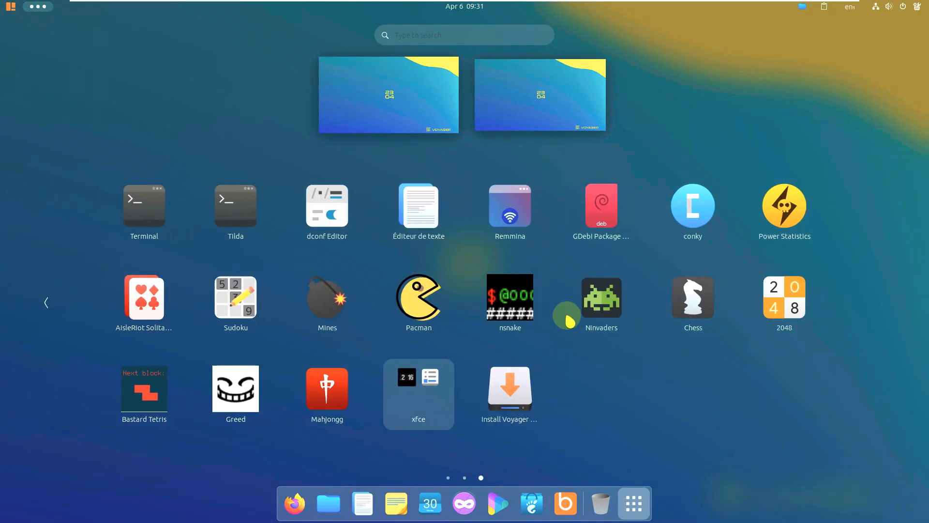
{"action": "left_click", "coordinate": [138, 224]}
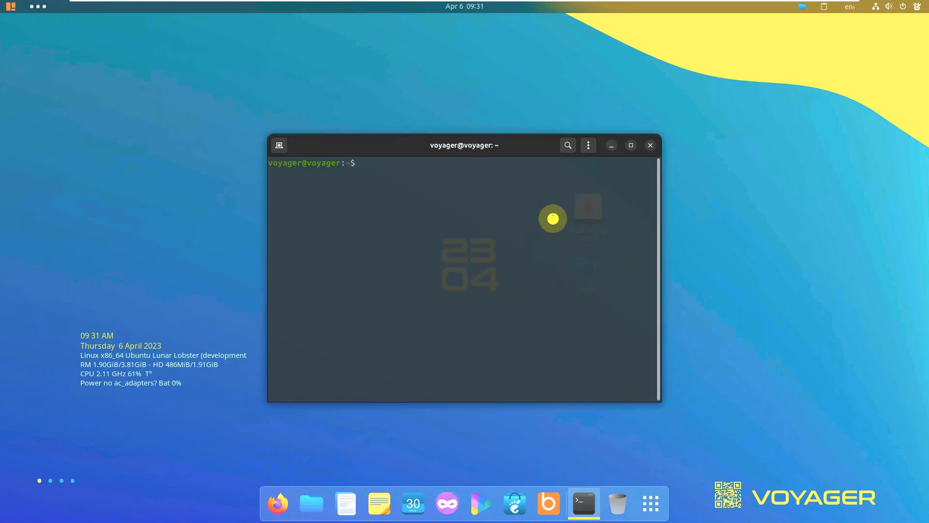
{"action": "left_click", "coordinate": [588, 145]}
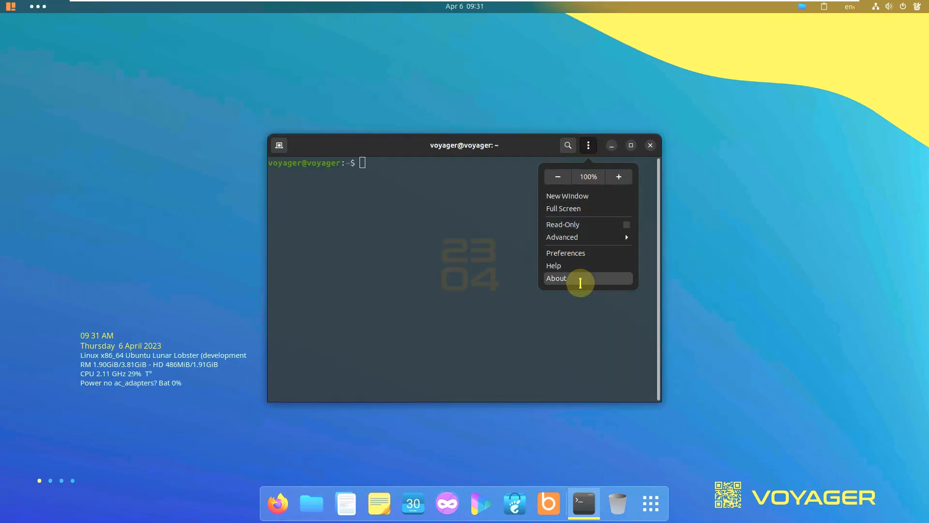
{"action": "left_click", "coordinate": [579, 280]}
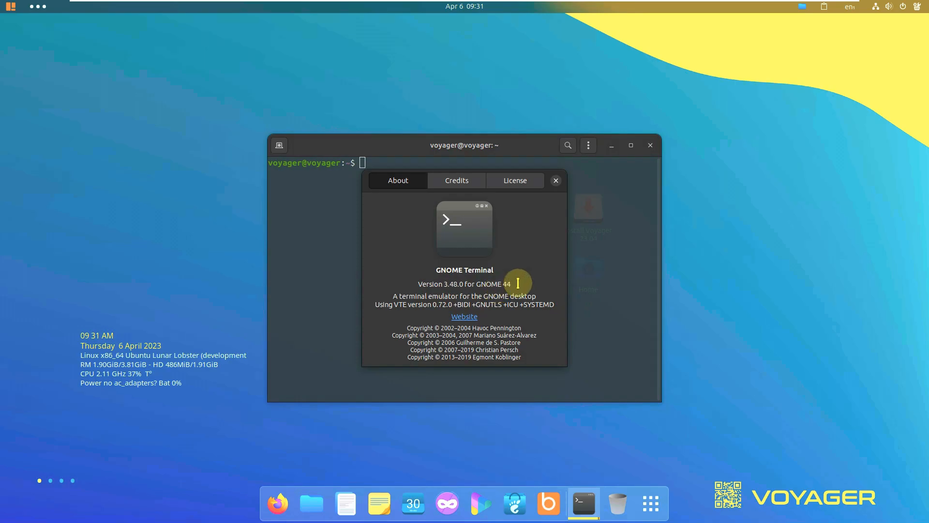
{"action": "left_click_drag", "start_coordinate": [519, 283], "coordinate": [385, 282]}
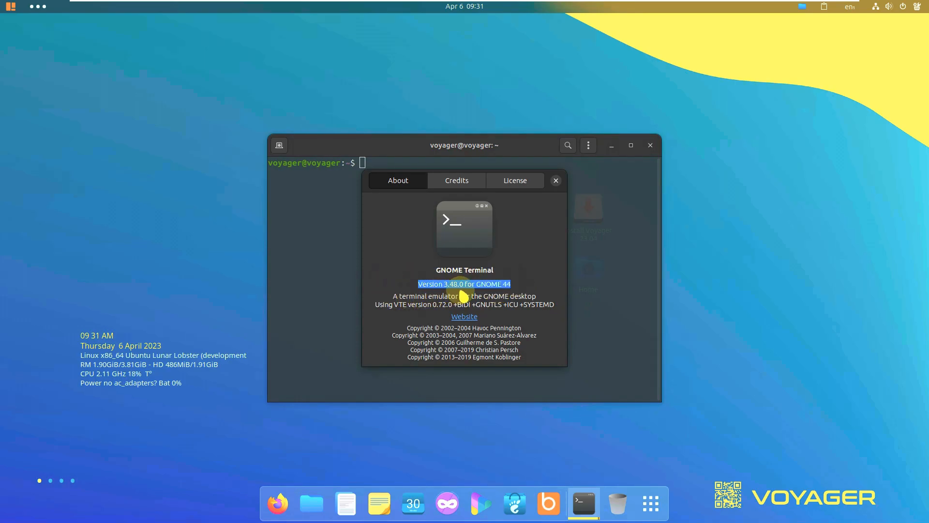
{"action": "left_click", "coordinate": [556, 180]}
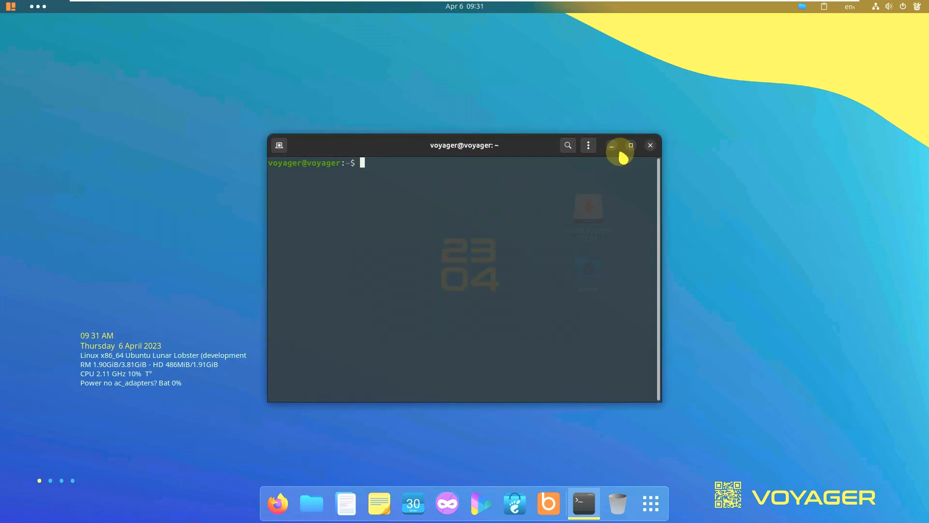
Step: Maximize the terminal and set the Unnamed profile's built-in text and background colour scheme to GNOME light
{"action": "left_click", "coordinate": [628, 145]}
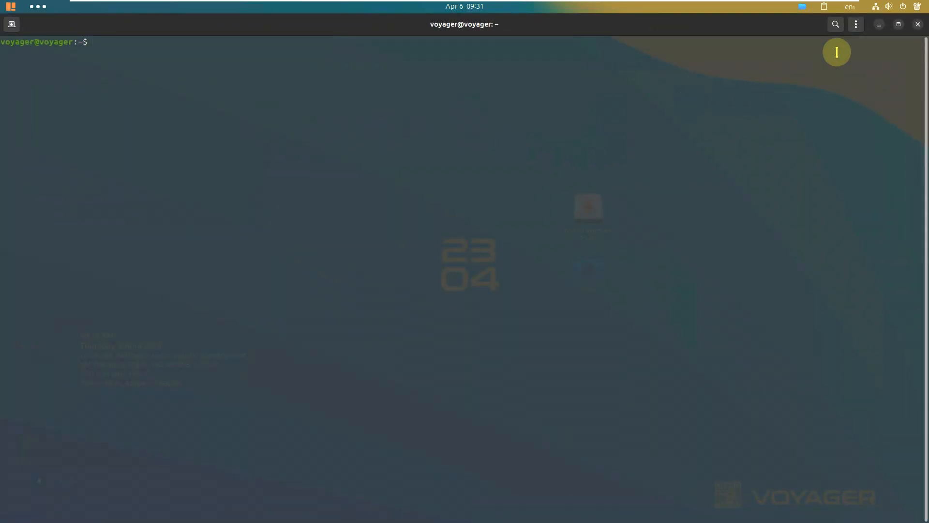
{"action": "left_click", "coordinate": [856, 25]}
{"action": "left_click", "coordinate": [848, 143]}
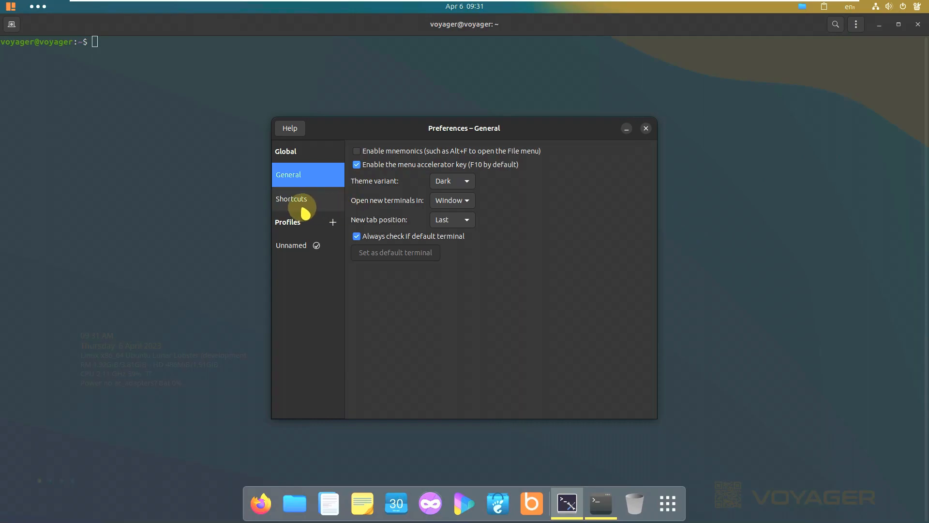
{"action": "key", "text": "Down"}
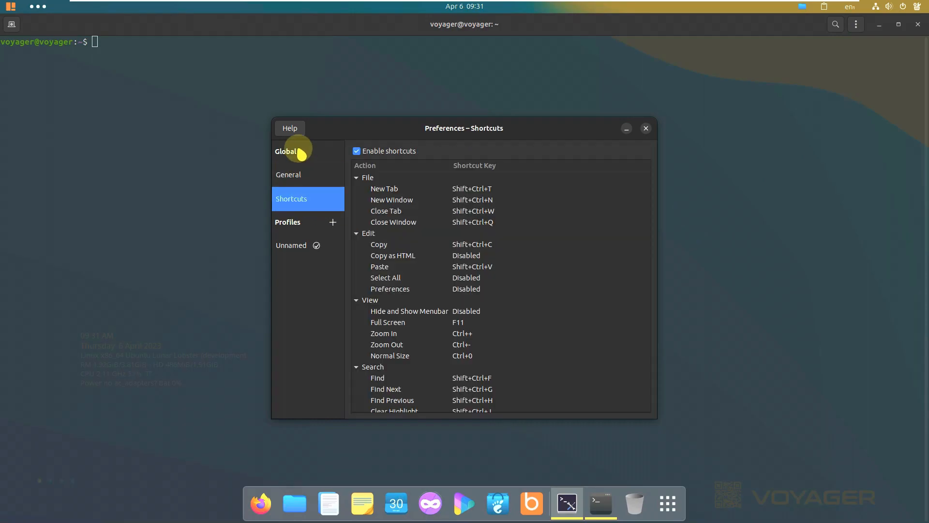
{"action": "left_click", "coordinate": [294, 245]}
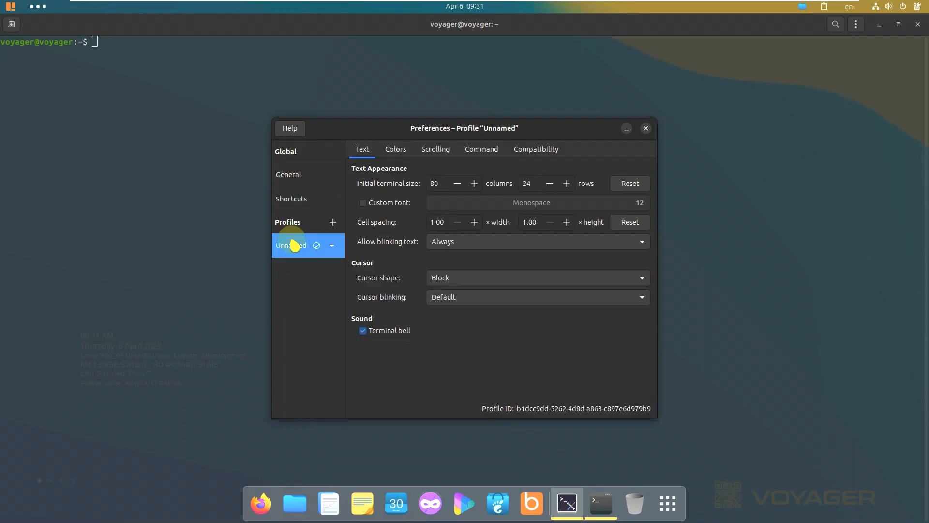
{"action": "left_click", "coordinate": [395, 148]}
{"action": "left_click", "coordinate": [466, 198]}
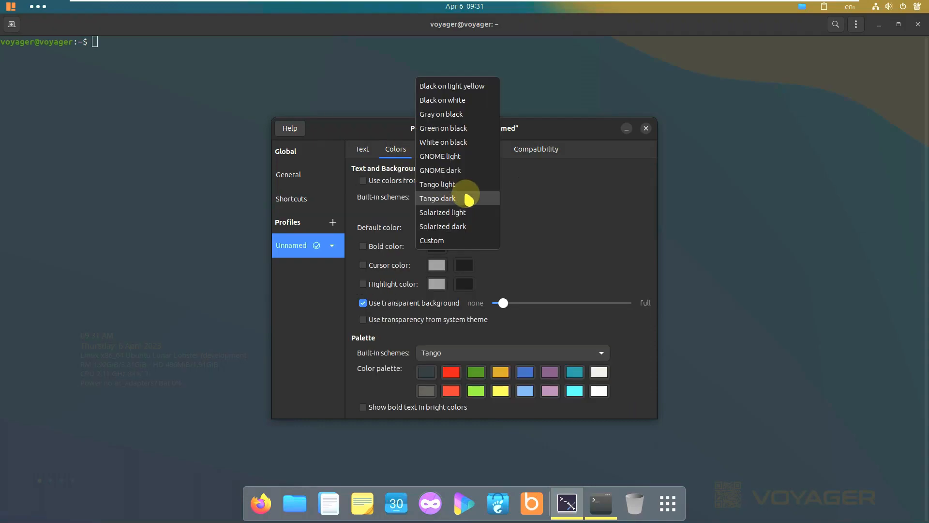
{"action": "left_click", "coordinate": [461, 160]}
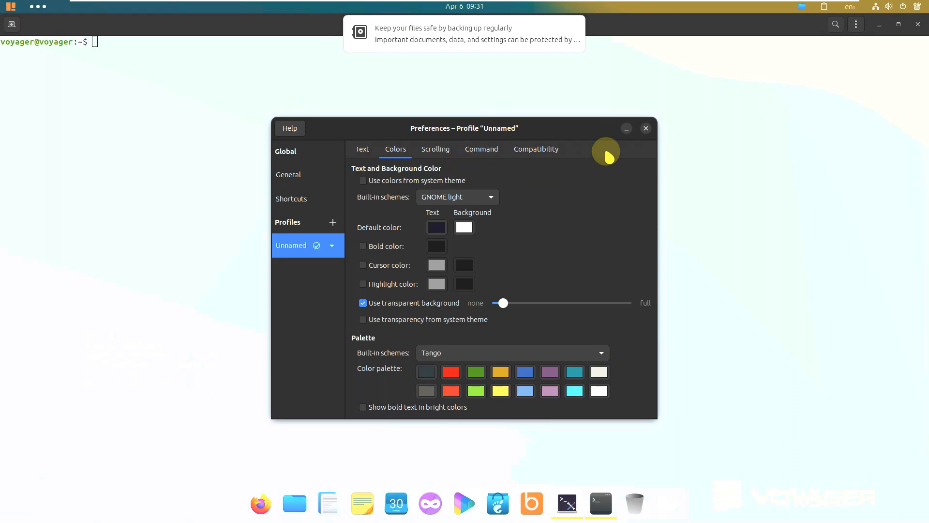
{"action": "left_click", "coordinate": [646, 129]}
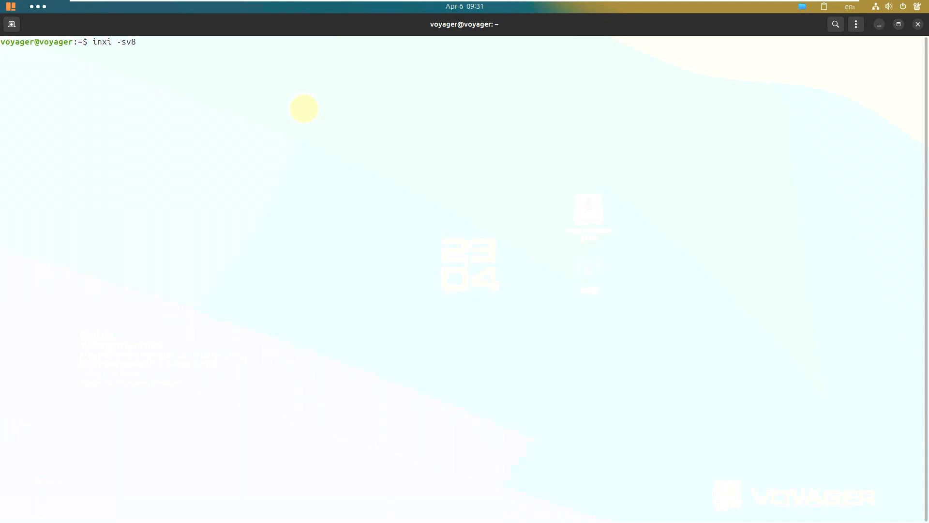
Step: Run inxi -sv8 to print the full system report and return to its beginning
{"action": "key", "text": "Return"}
{"action": "scroll", "coordinate": [618, 299], "scroll_direction": "down", "scroll_amount": 8}
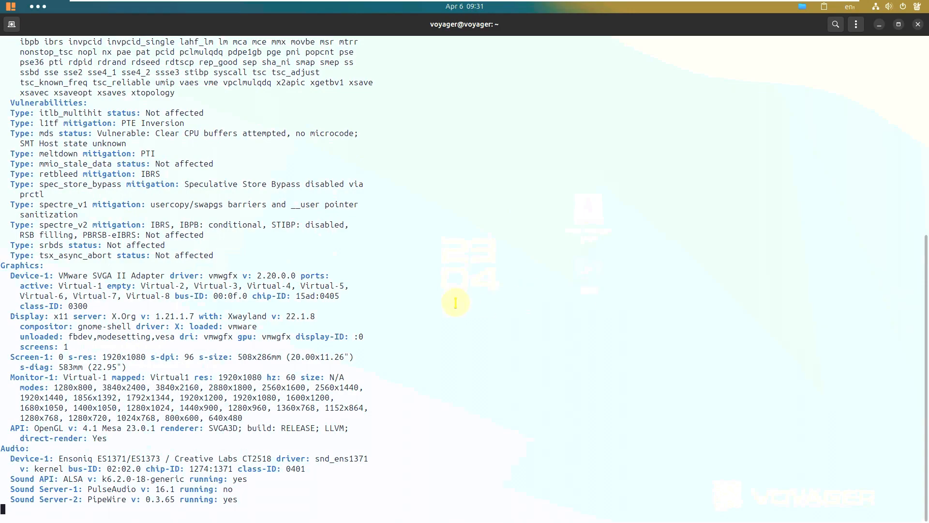
{"action": "scroll", "coordinate": [455, 302], "scroll_direction": "up", "scroll_amount": 11}
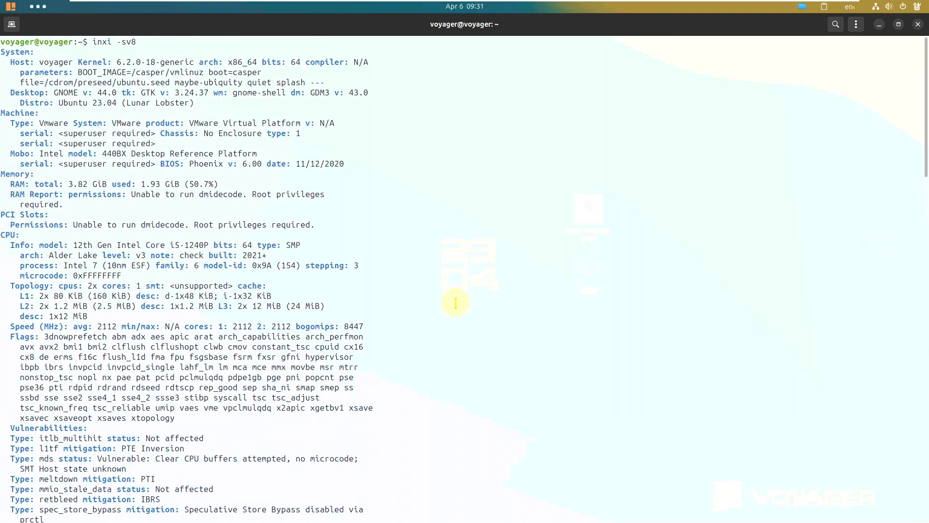
Step: Examine the report's System section for the kernel, architecture, display manager, GTK, desktop and distribution versions
{"action": "left_click_drag", "start_coordinate": [40, 63], "coordinate": [156, 60]}
{"action": "left_click", "coordinate": [88, 59]}
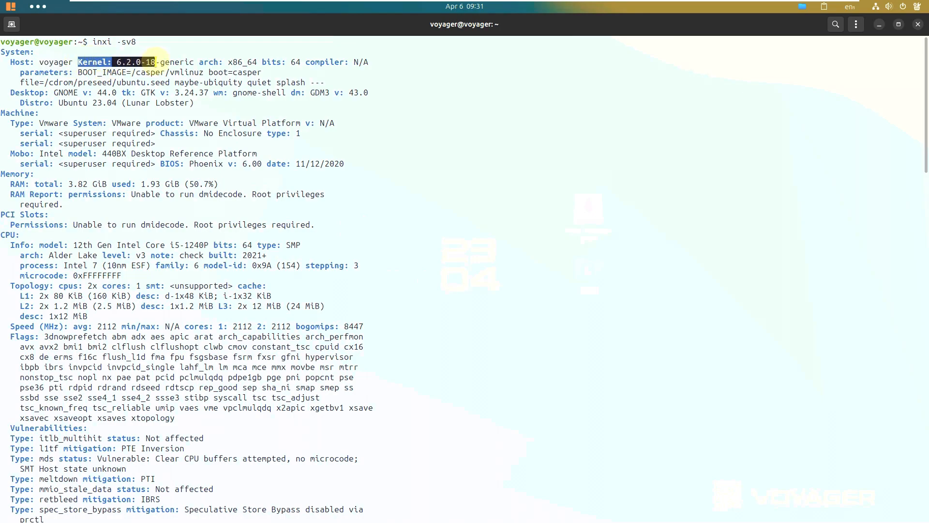
{"action": "left_click", "coordinate": [285, 59]}
{"action": "left_click_drag", "start_coordinate": [274, 60], "coordinate": [302, 62]}
{"action": "left_click", "coordinate": [397, 122]}
{"action": "left_click_drag", "start_coordinate": [376, 93], "coordinate": [317, 92]}
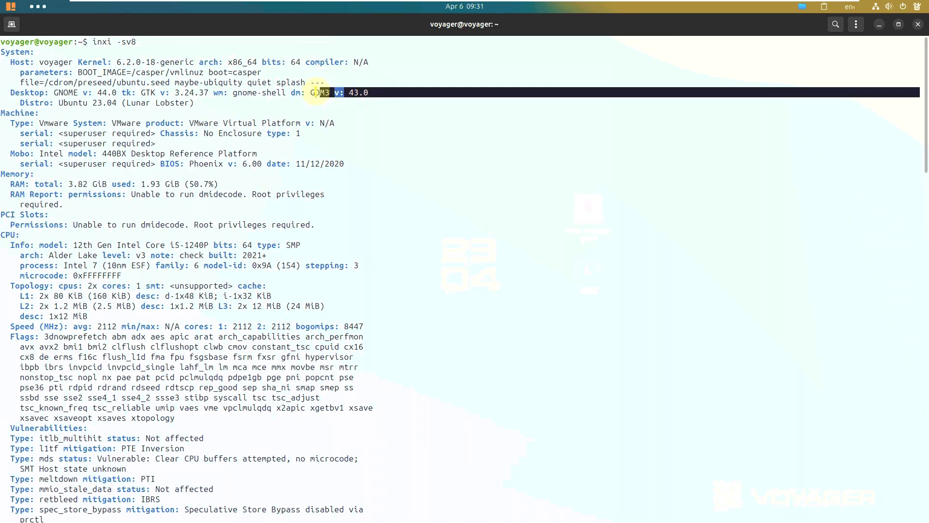
{"action": "left_click", "coordinate": [370, 131]}
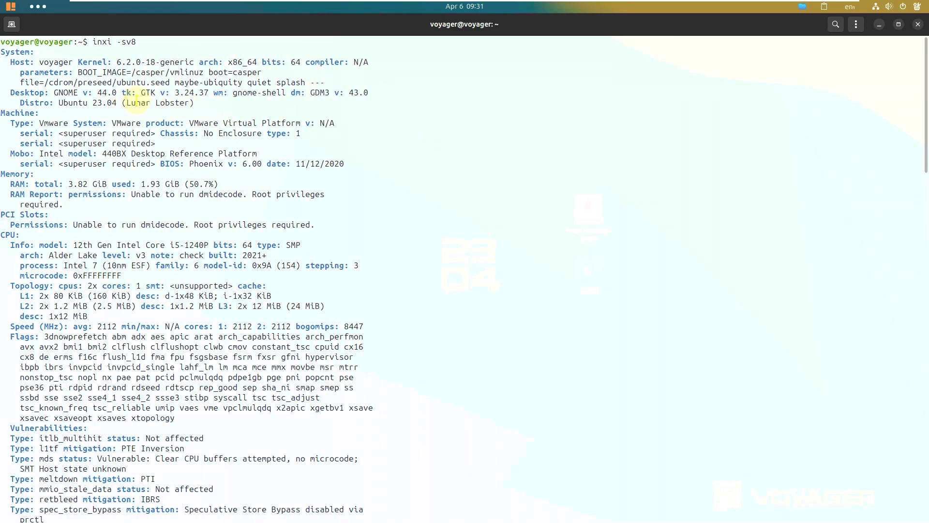
{"action": "left_click_drag", "start_coordinate": [141, 93], "coordinate": [216, 94]}
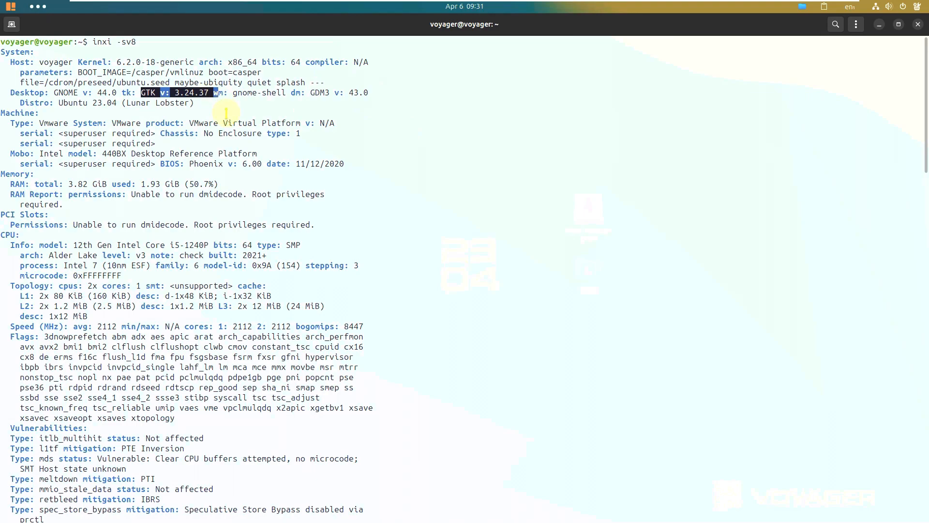
{"action": "left_click_drag", "start_coordinate": [54, 94], "coordinate": [118, 93]}
{"action": "left_click", "coordinate": [168, 112]}
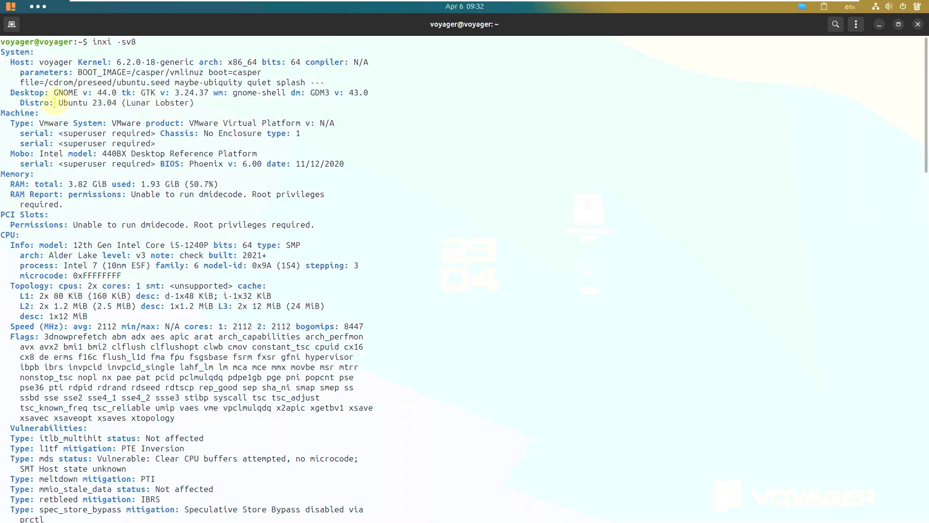
{"action": "left_click_drag", "start_coordinate": [19, 103], "coordinate": [59, 103]}
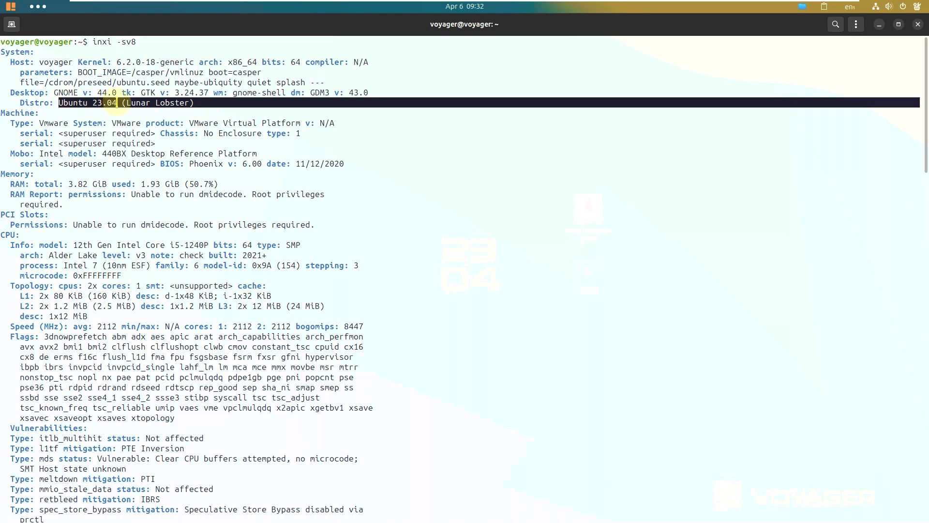
{"action": "left_click_drag", "start_coordinate": [123, 101], "coordinate": [216, 107]}
{"action": "left_click", "coordinate": [433, 173]}
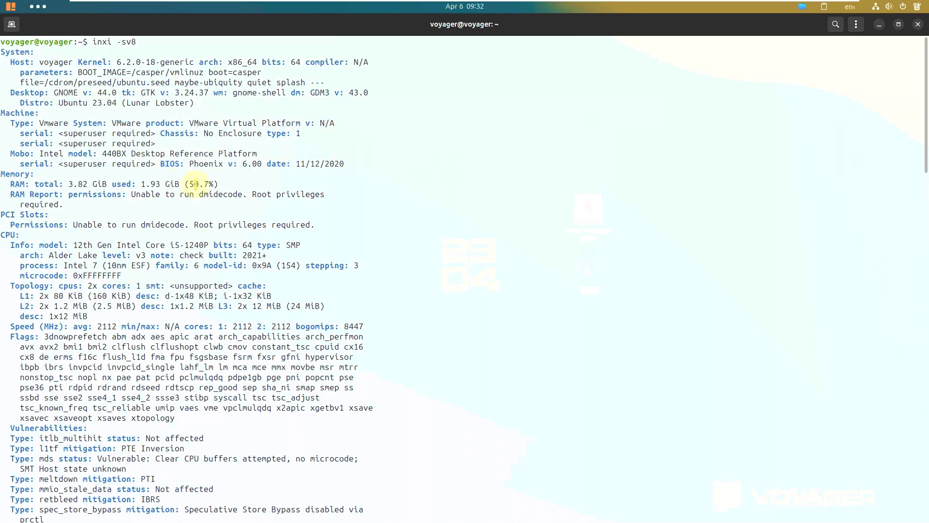
Step: Examine the BIOS, RAM usage and CPU model entries in the system report
{"action": "left_click_drag", "start_coordinate": [189, 164], "coordinate": [263, 165]}
{"action": "left_click", "coordinate": [419, 166]}
{"action": "left_click_drag", "start_coordinate": [5, 184], "coordinate": [235, 186]}
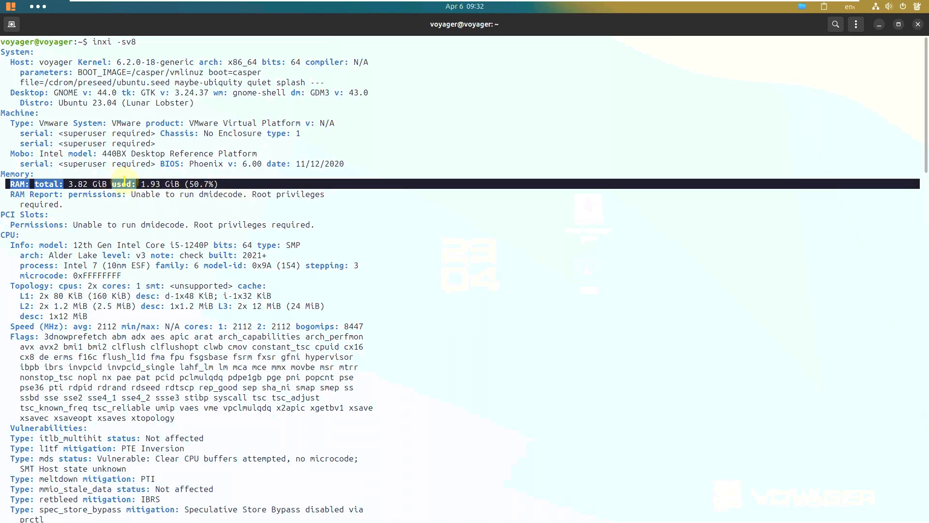
{"action": "left_click", "coordinate": [174, 183]}
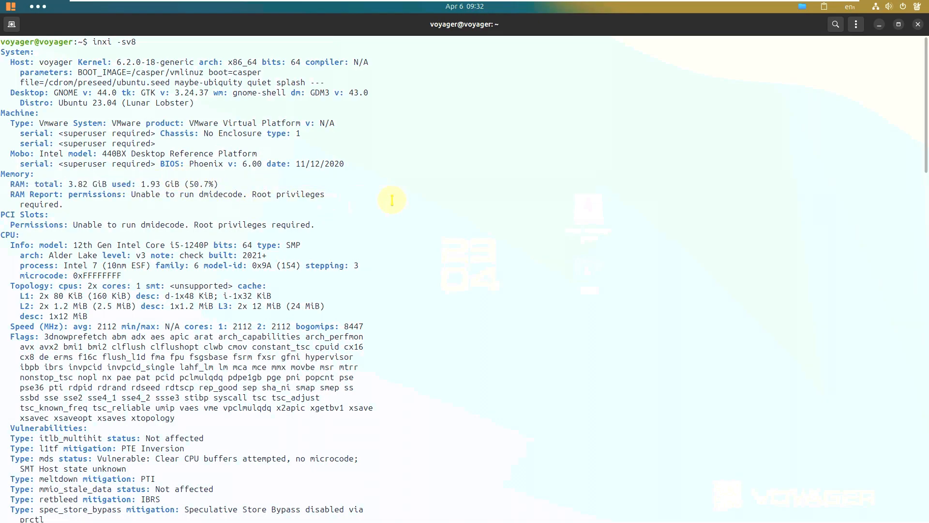
{"action": "scroll", "coordinate": [391, 200], "scroll_direction": "down", "scroll_amount": 5}
{"action": "left_click_drag", "start_coordinate": [88, 146], "coordinate": [350, 170]}
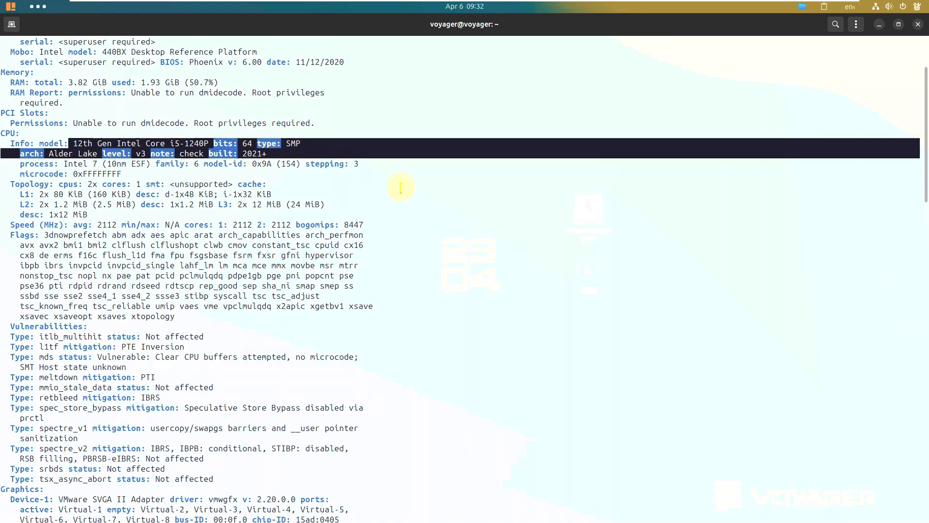
{"action": "left_click", "coordinate": [500, 205]}
Step: Review the report's graphics driver, monitor modes and audio details, and read on through the repositories and processes
{"action": "scroll", "coordinate": [482, 199], "scroll_direction": "down", "scroll_amount": 8}
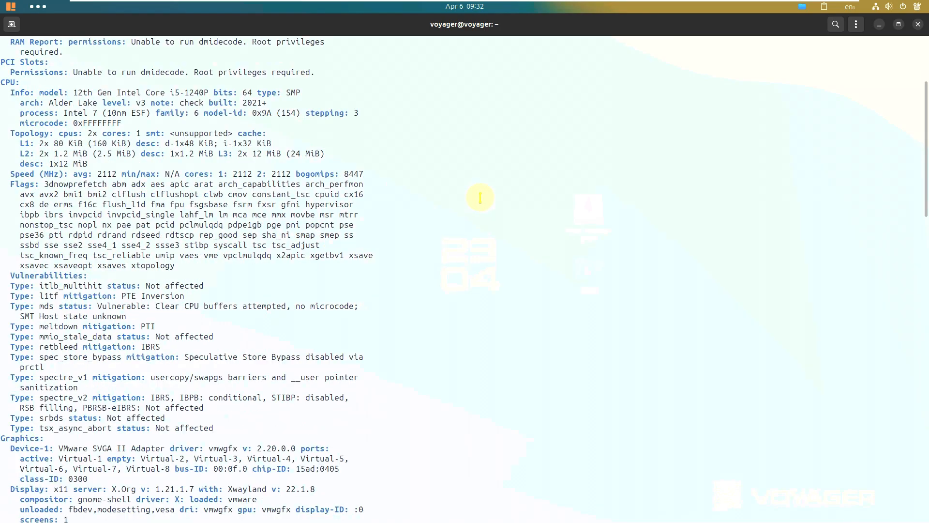
{"action": "scroll", "coordinate": [479, 197], "scroll_direction": "down", "scroll_amount": 2}
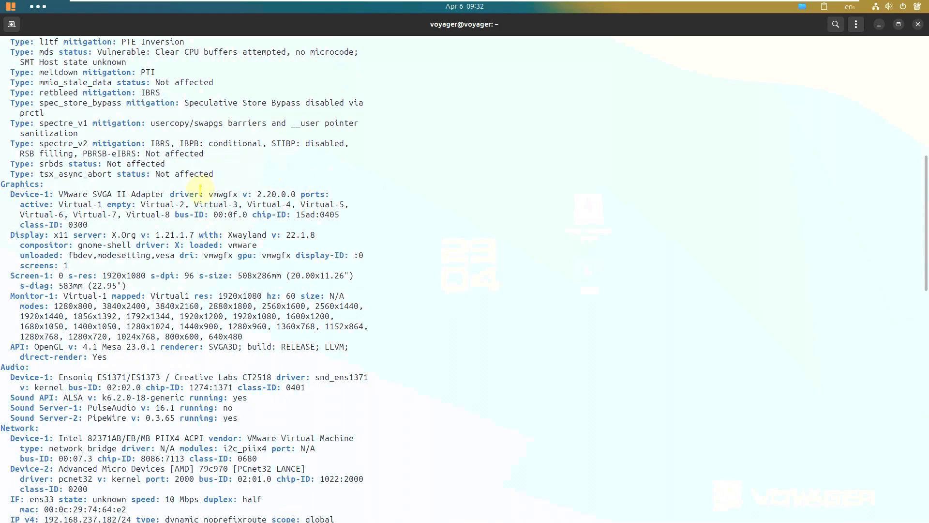
{"action": "left_click_drag", "start_coordinate": [209, 194], "coordinate": [331, 194]}
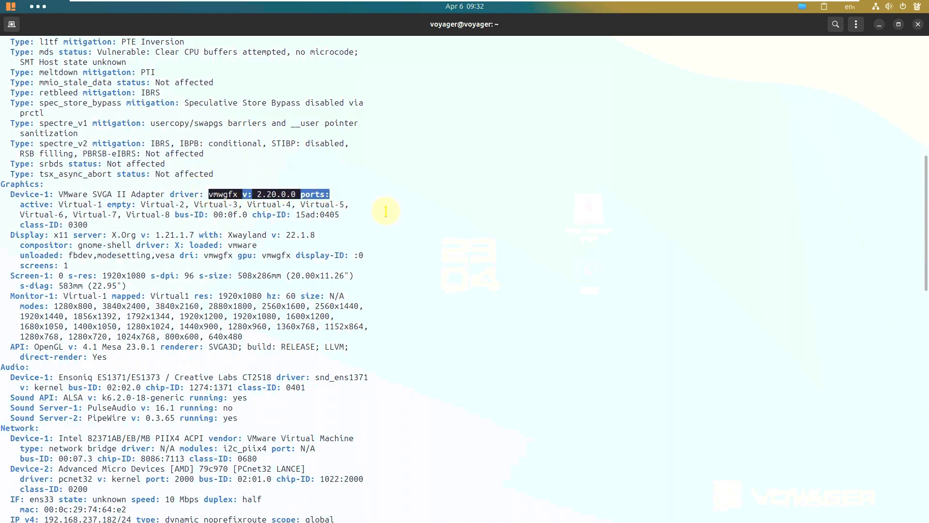
{"action": "left_click", "coordinate": [386, 211]}
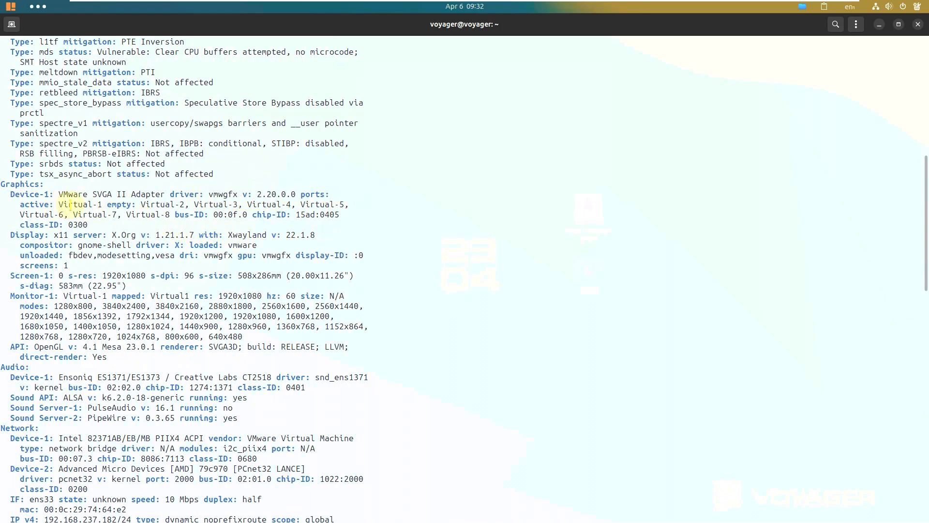
{"action": "scroll", "coordinate": [69, 204], "scroll_direction": "down", "scroll_amount": 5}
{"action": "left_click_drag", "start_coordinate": [62, 134], "coordinate": [416, 202]}
{"action": "left_click", "coordinate": [454, 214]}
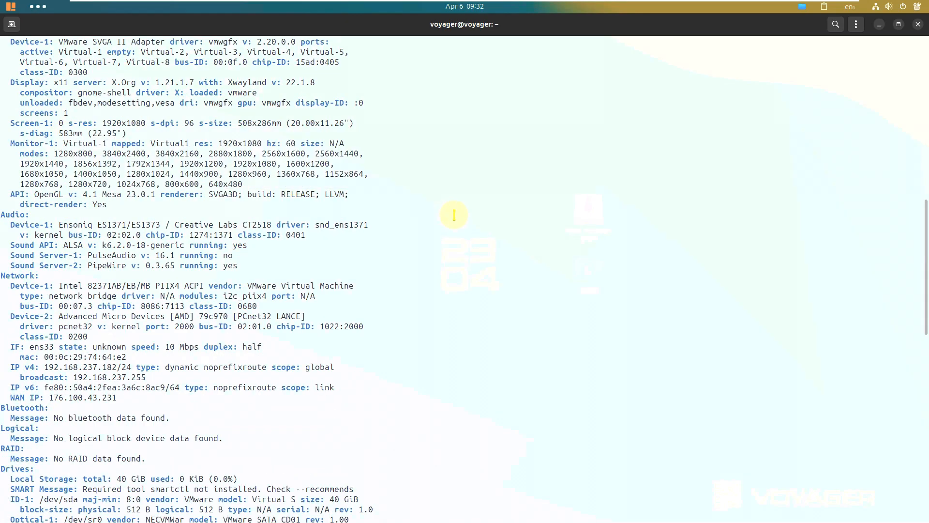
{"action": "scroll", "coordinate": [453, 214], "scroll_direction": "down", "scroll_amount": 2}
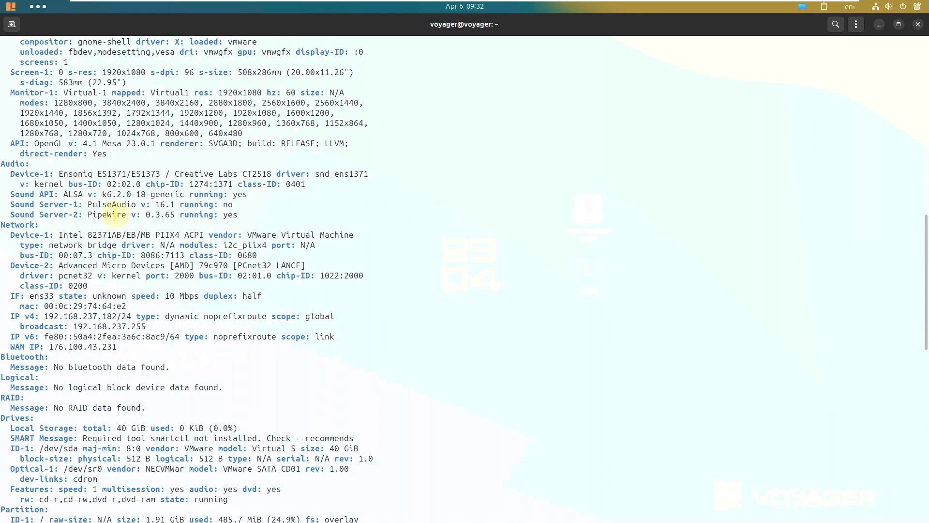
{"action": "scroll", "coordinate": [140, 326], "scroll_direction": "down", "scroll_amount": 20}
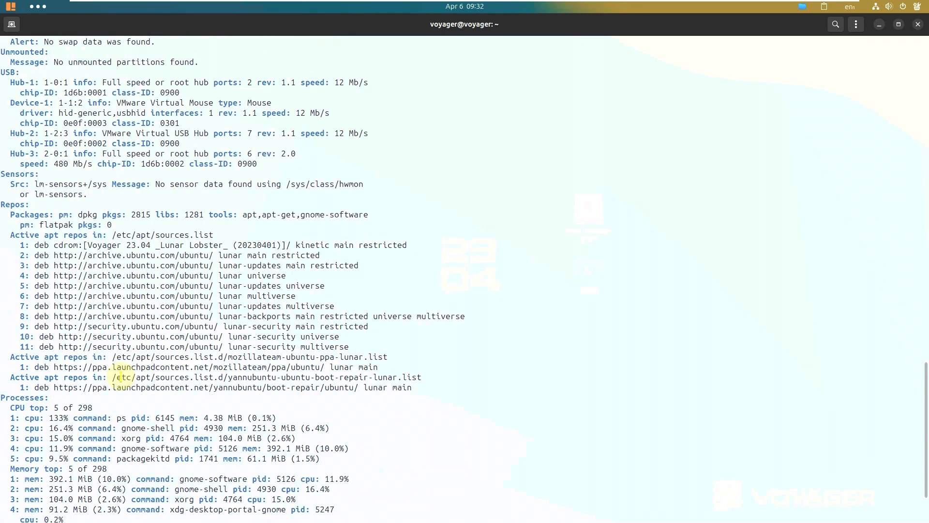
Step: Print the short system summary with inxi, followed by the basic report with inxi -b
{"action": "type", "text": "inxi"}
{"action": "key", "text": "Return"}
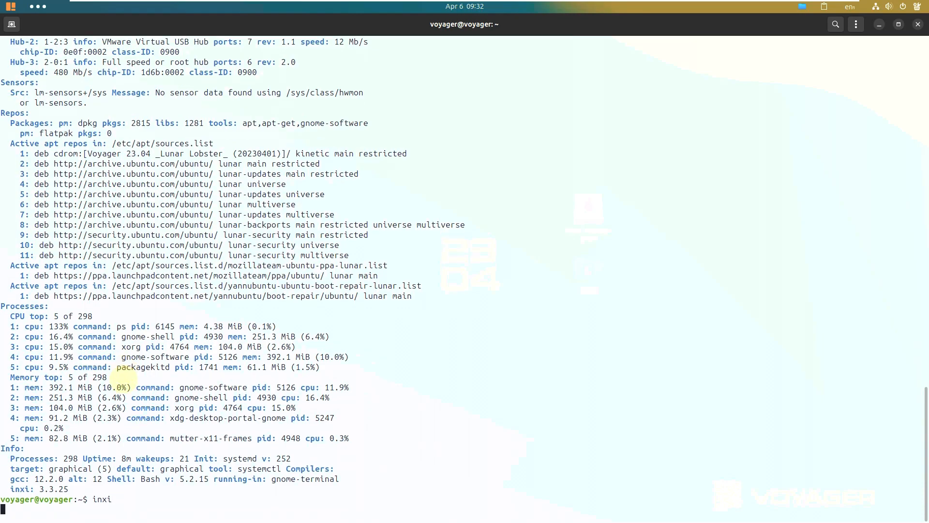
{"action": "type", "text": "inxi -b"}
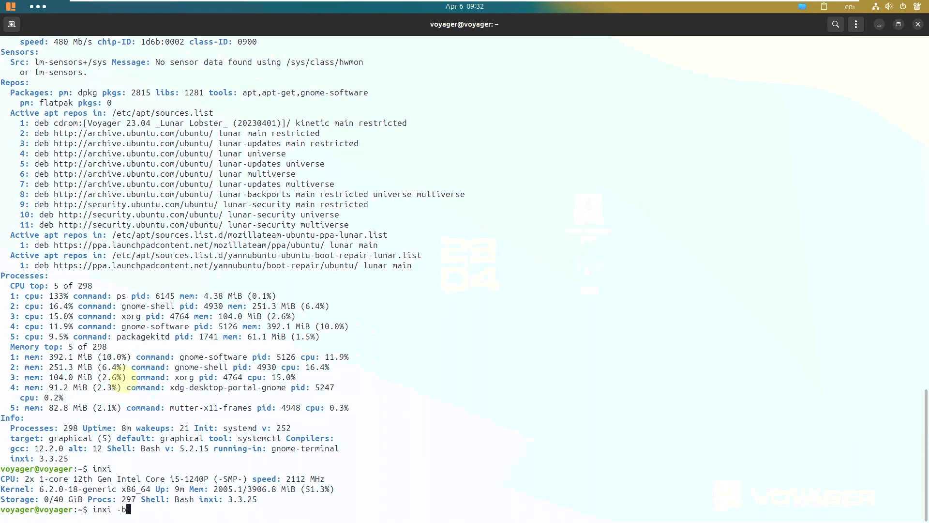
{"action": "key", "text": "Return"}
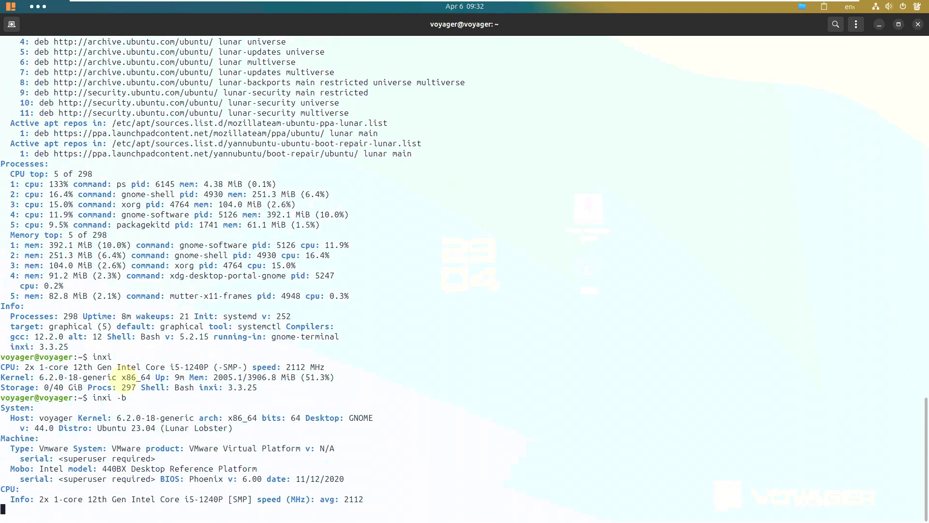
Step: Print the graphics report with inxi -G and try to start htop
{"action": "type", "text": "inxi -G"}
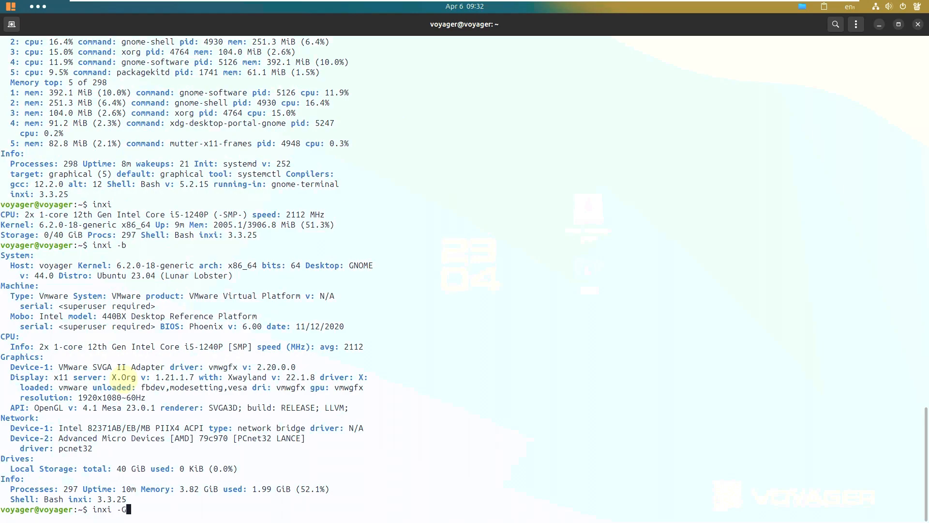
{"action": "key", "text": "Return"}
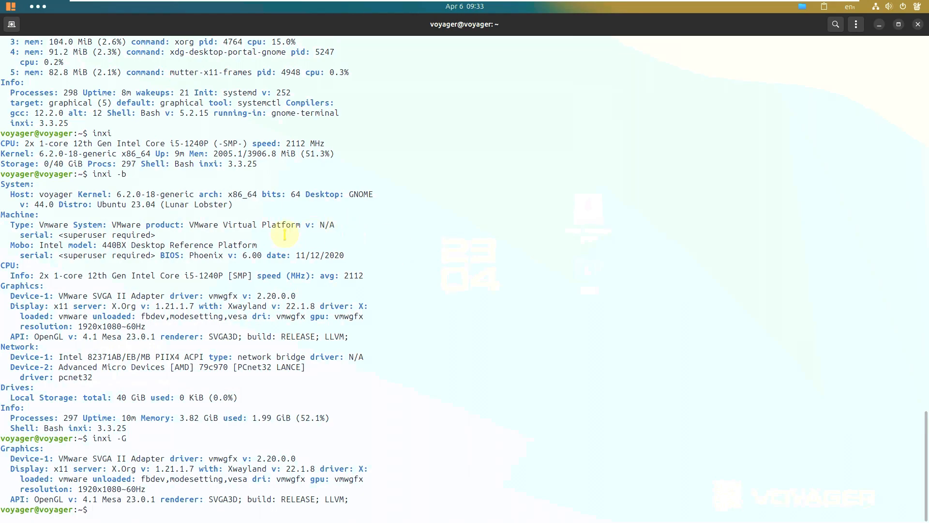
{"action": "type", "text": "htop"}
{"action": "key", "text": "Return"}
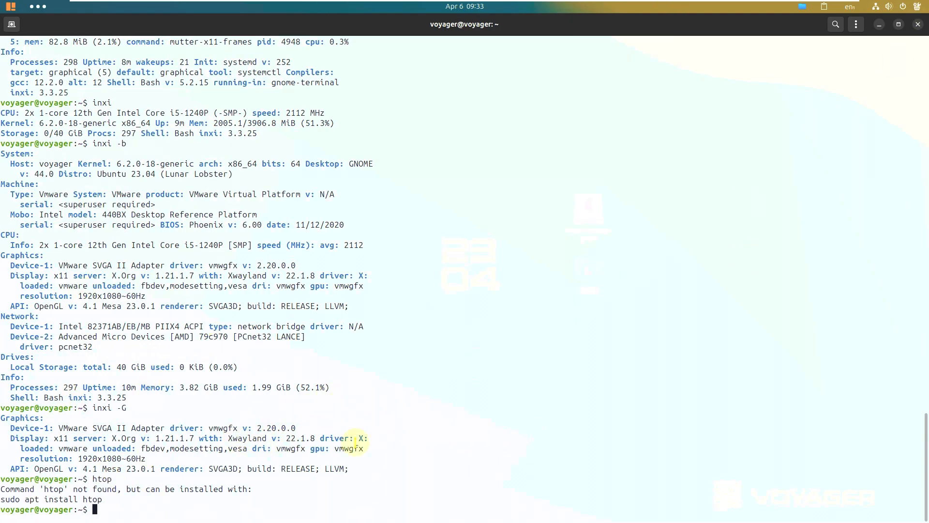
Step: Install htop with sudo apt install htop
{"action": "left_click_drag", "start_coordinate": [103, 499], "coordinate": [73, 501]}
{"action": "right_click", "coordinate": [71, 502]}
{"action": "left_click", "coordinate": [82, 403]}
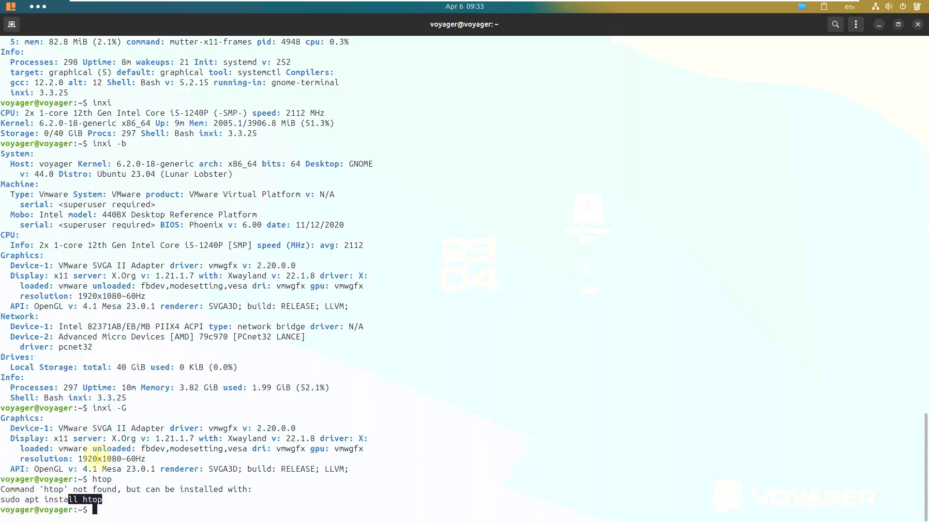
{"action": "left_click_drag", "start_coordinate": [103, 498], "coordinate": [24, 499]}
{"action": "left_click", "coordinate": [165, 473]}
{"action": "type", "text": "sudo apt install htop"}
{"action": "key", "text": "Return"}
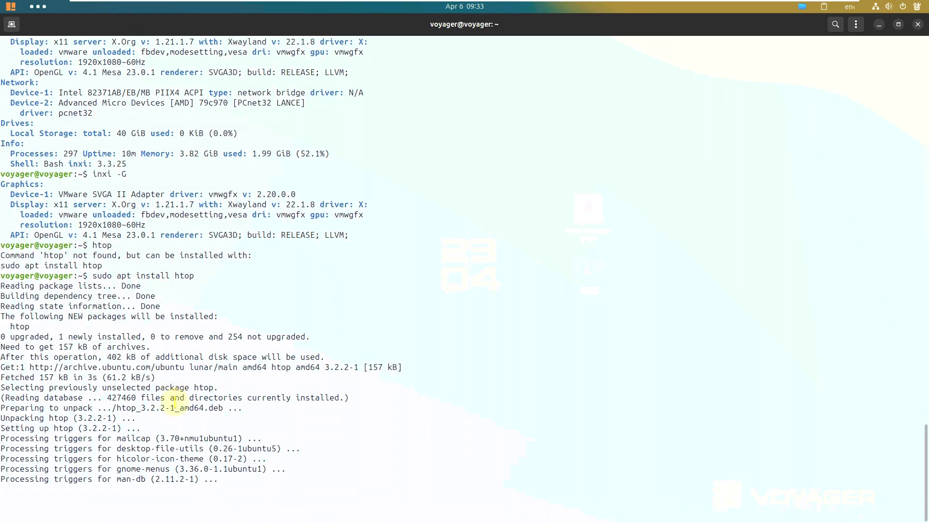
Step: Run htop to view the live processes and resource usage, and close the terminal despite the running process
{"action": "type", "text": "htop"}
{"action": "key", "text": "Return"}
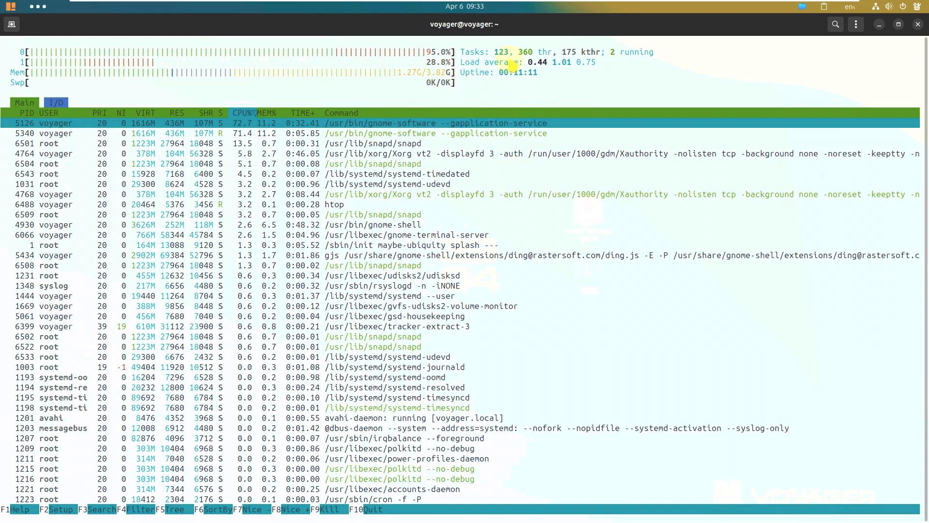
{"action": "left_click", "coordinate": [916, 26]}
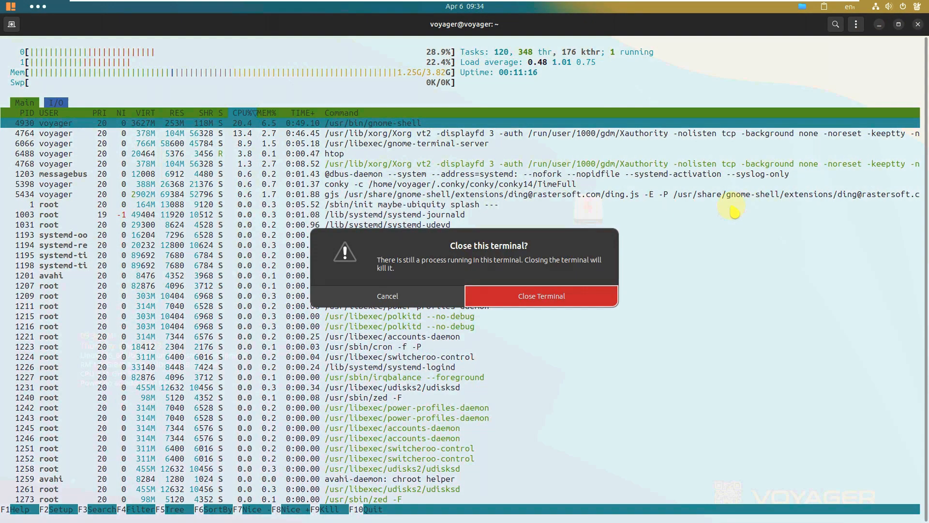
{"action": "left_click", "coordinate": [545, 352]}
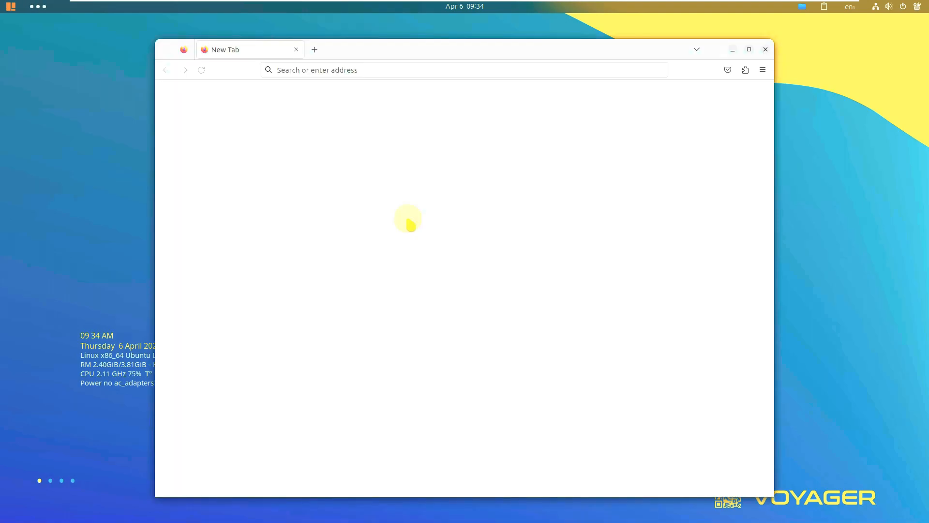
Step: In Firefox, open the About window, highlight the browser's version number and close the window
{"action": "left_click", "coordinate": [406, 49]}
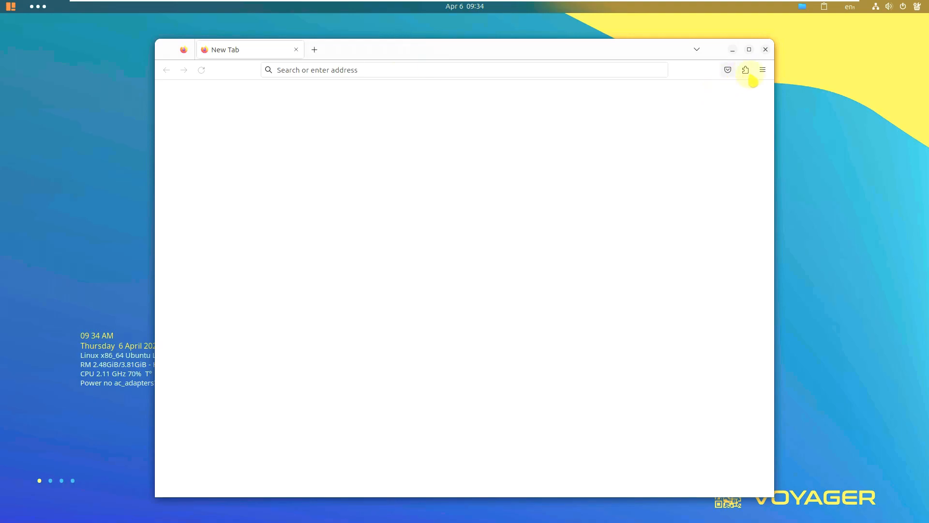
{"action": "left_click", "coordinate": [762, 70]}
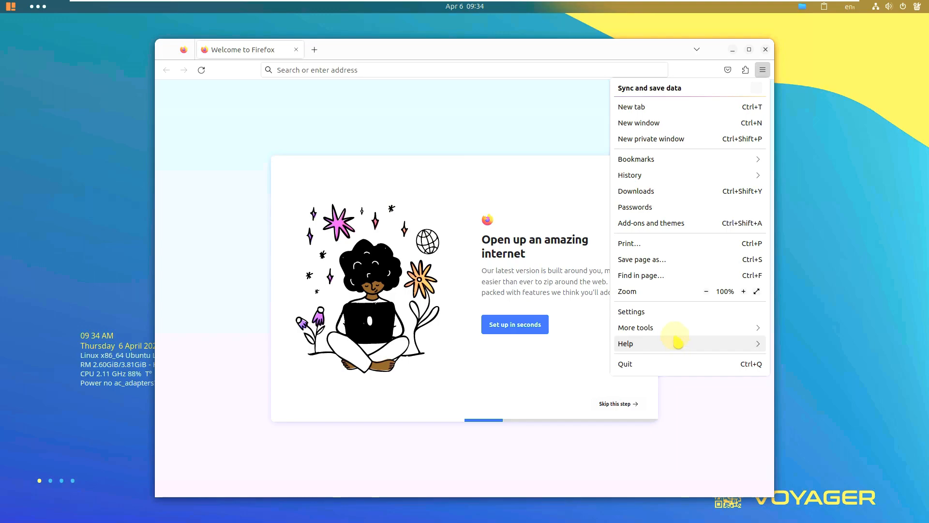
{"action": "left_click", "coordinate": [678, 344]}
{"action": "left_click", "coordinate": [658, 190]}
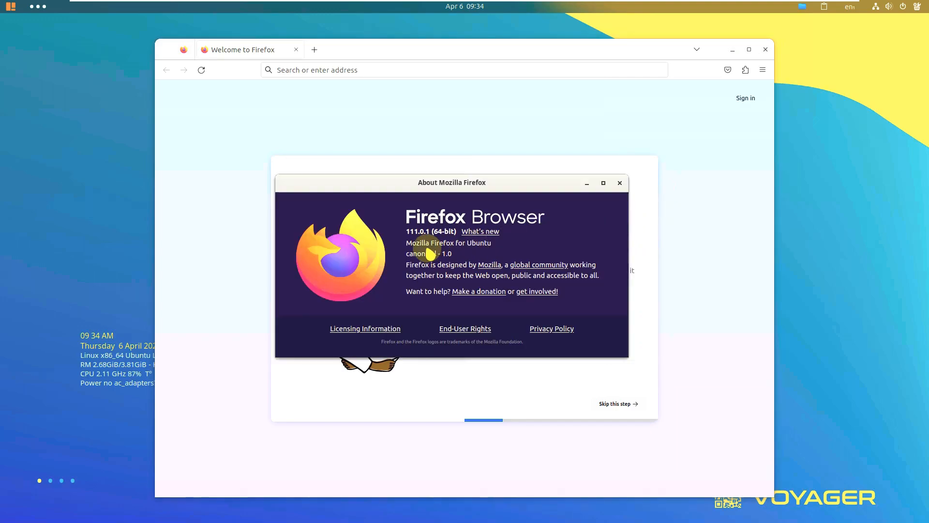
{"action": "left_click_drag", "start_coordinate": [406, 231], "coordinate": [430, 231]}
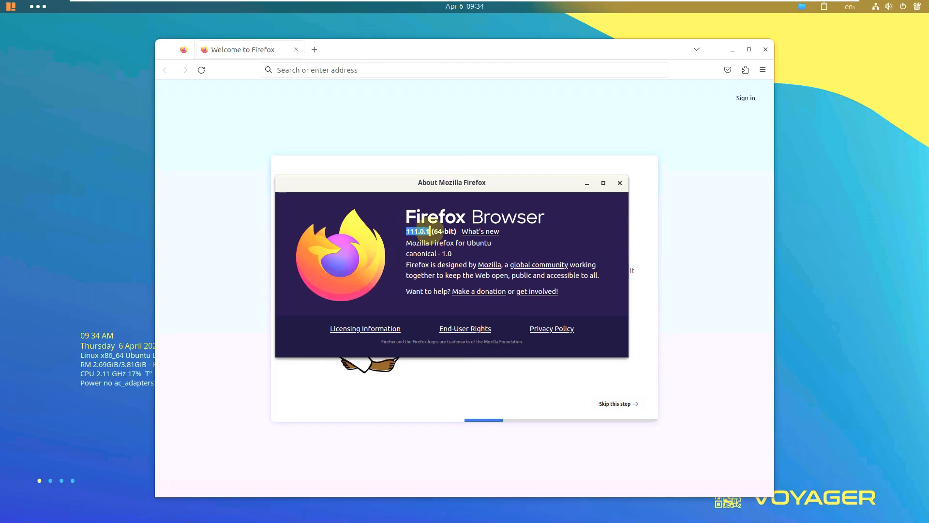
{"action": "left_click", "coordinate": [619, 183]}
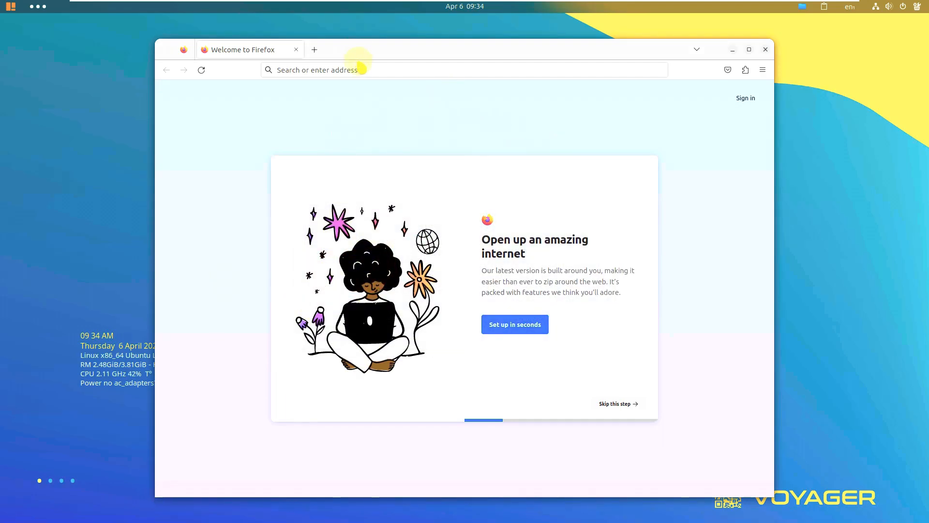
Step: Search the web for "voyager linux 23.04 beta"
{"action": "left_click", "coordinate": [359, 65]}
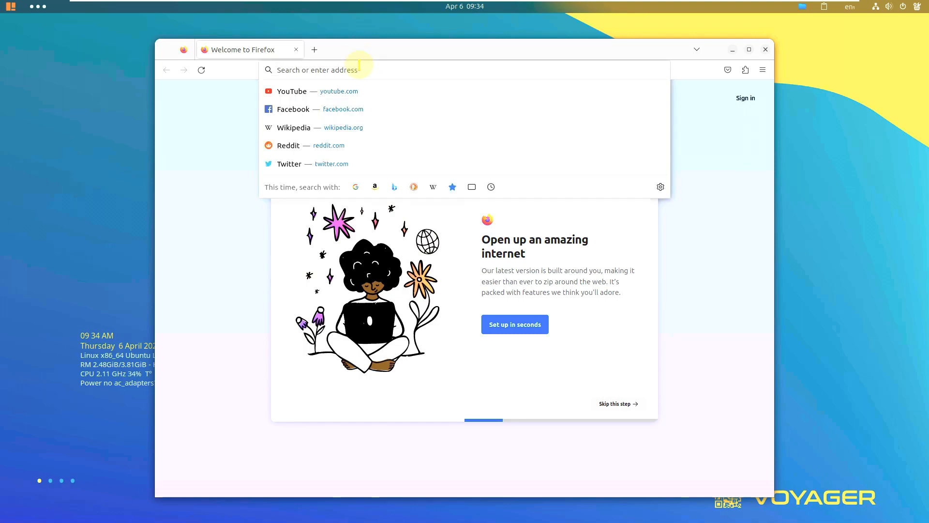
{"action": "type", "text": "v"}
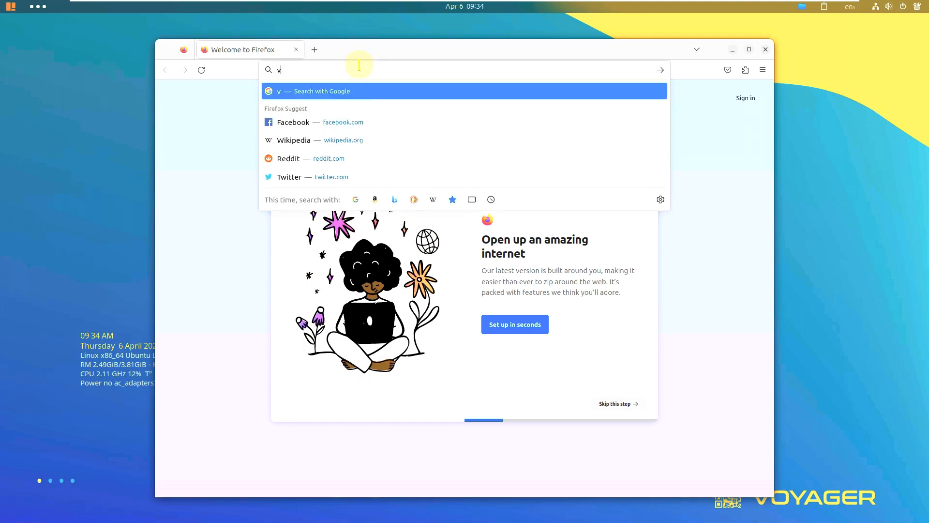
{"action": "type", "text": "oyager"}
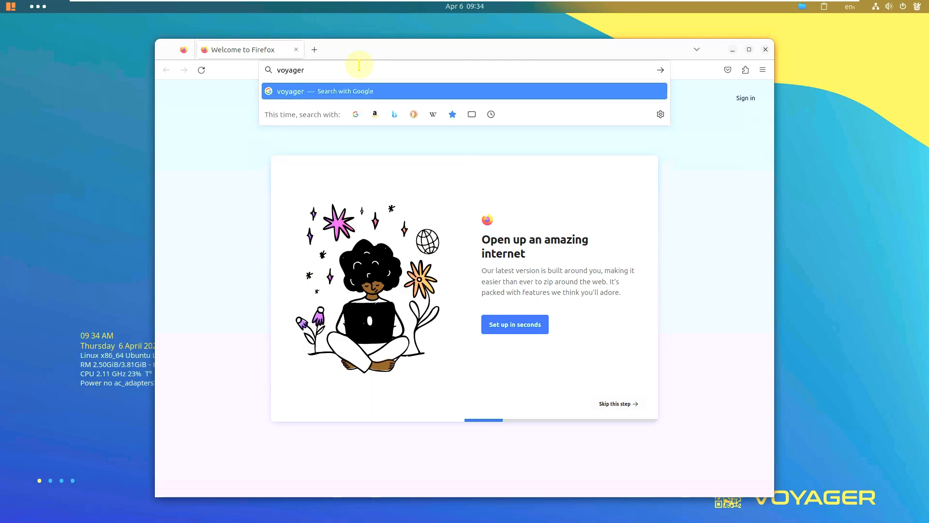
{"action": "type", "text": " linux 23"}
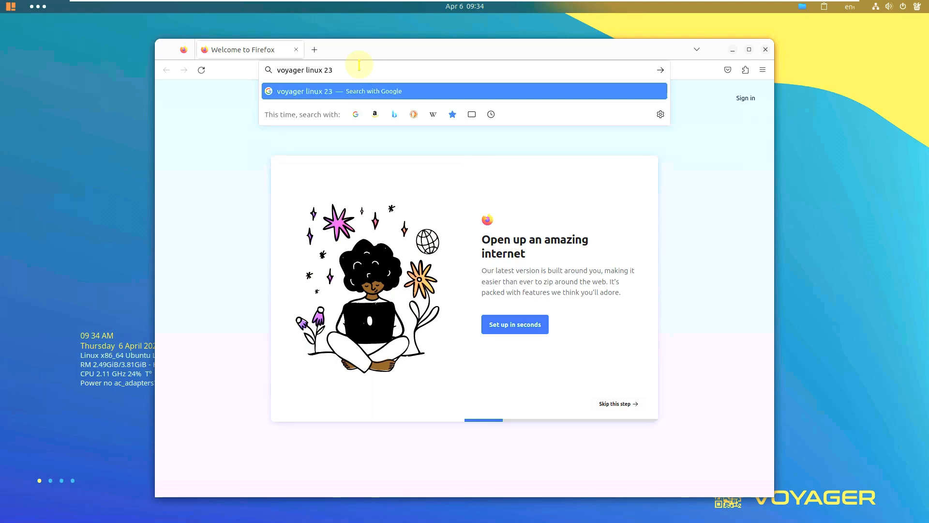
{"action": "type", "text": ".04 beta"}
{"action": "key", "text": "Return"}
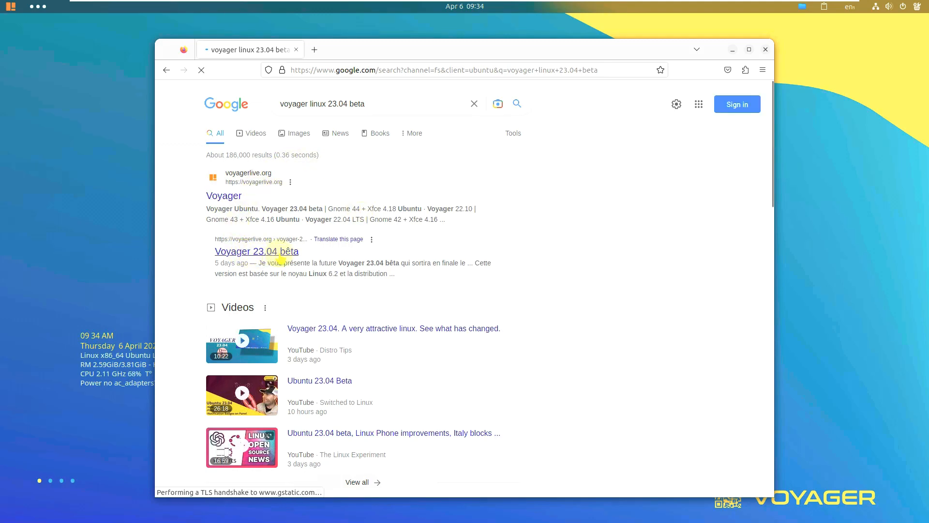
Step: Open the Voyager 23.04 bêta search result in a new tab and switch to it
{"action": "right_click", "coordinate": [258, 252]}
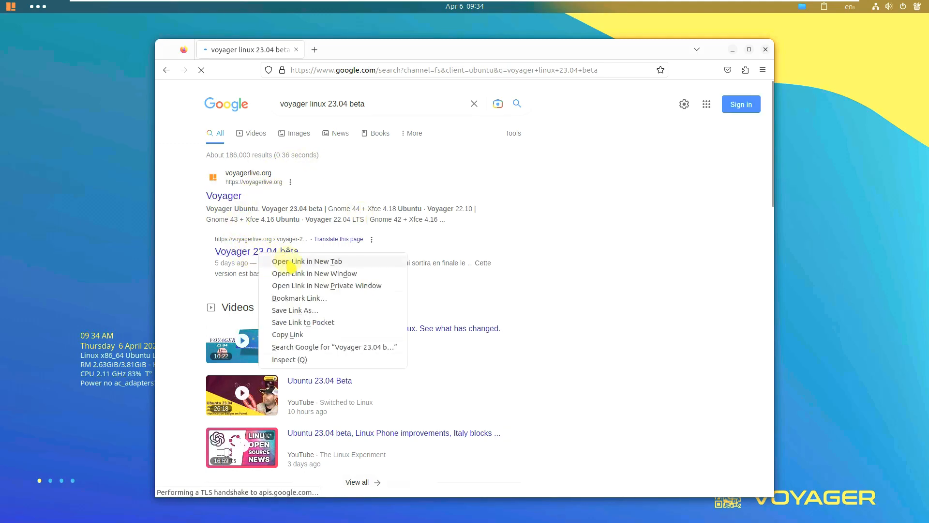
{"action": "left_click", "coordinate": [285, 258]}
{"action": "left_click", "coordinate": [332, 51]}
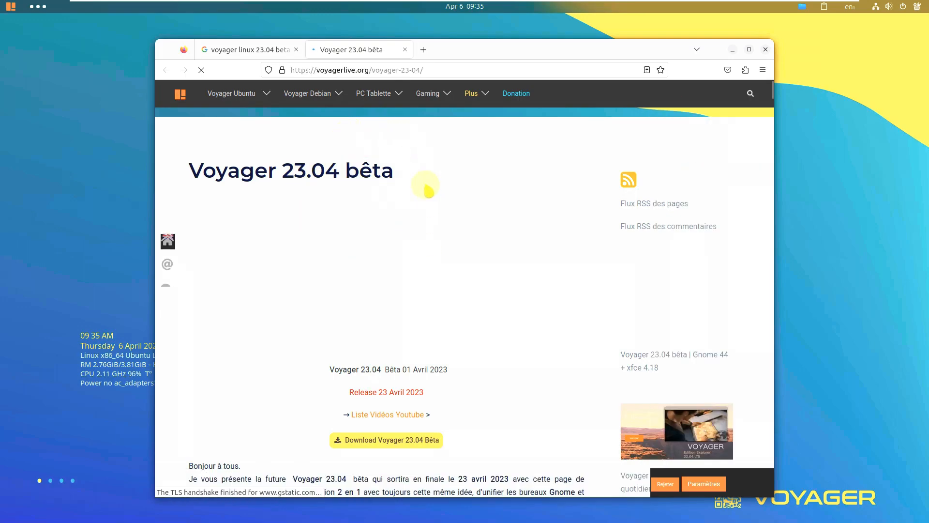
Step: Translate the Voyager 23.04 page on voyagerlive.org into English
{"action": "scroll", "coordinate": [410, 183], "scroll_direction": "down", "scroll_amount": 5}
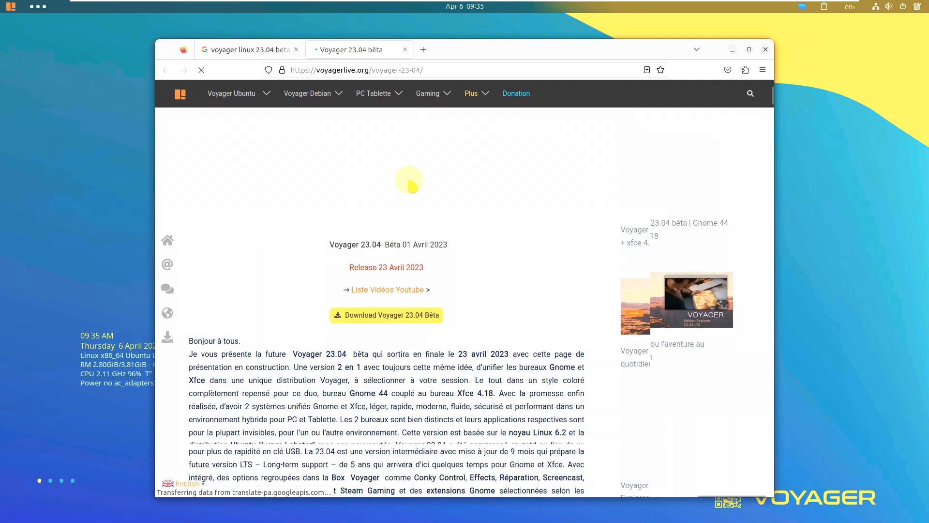
{"action": "scroll", "coordinate": [409, 181], "scroll_direction": "down", "scroll_amount": 1}
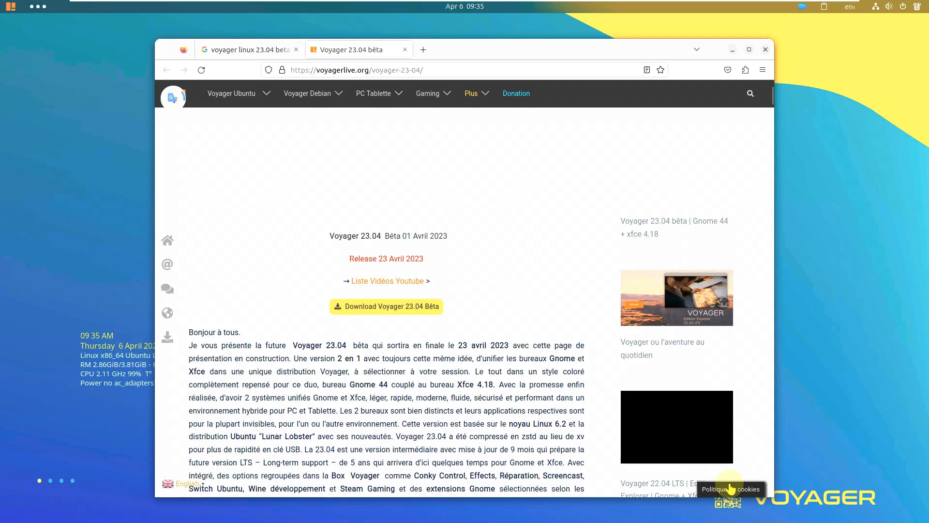
{"action": "left_click", "coordinate": [181, 485]}
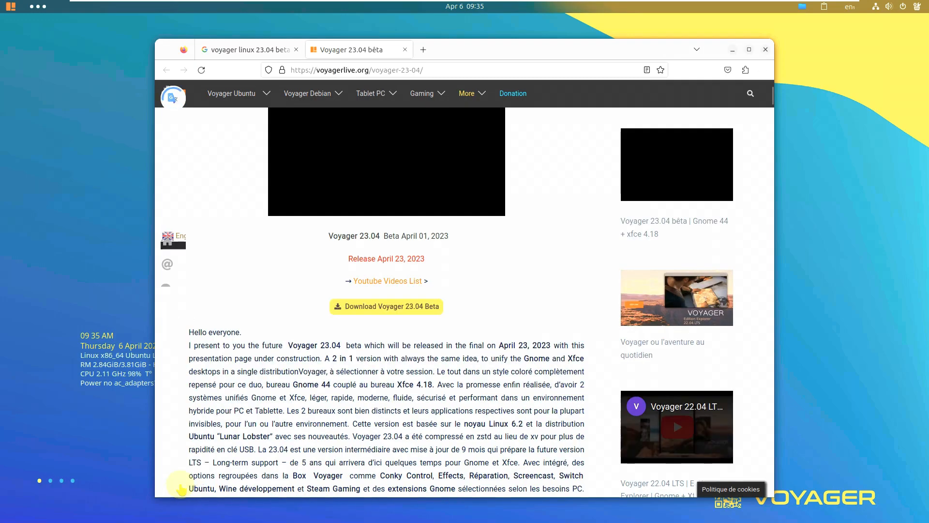
{"action": "left_click", "coordinate": [181, 485]}
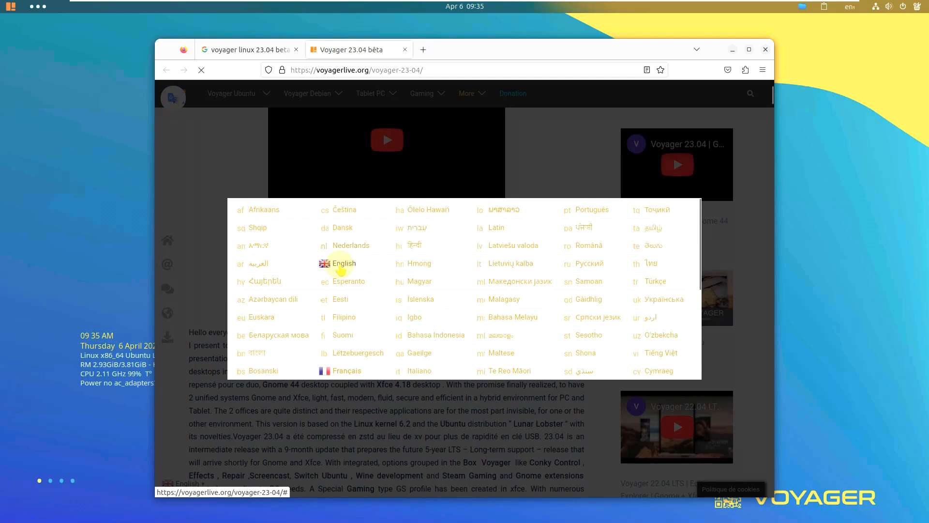
{"action": "left_click", "coordinate": [342, 267]}
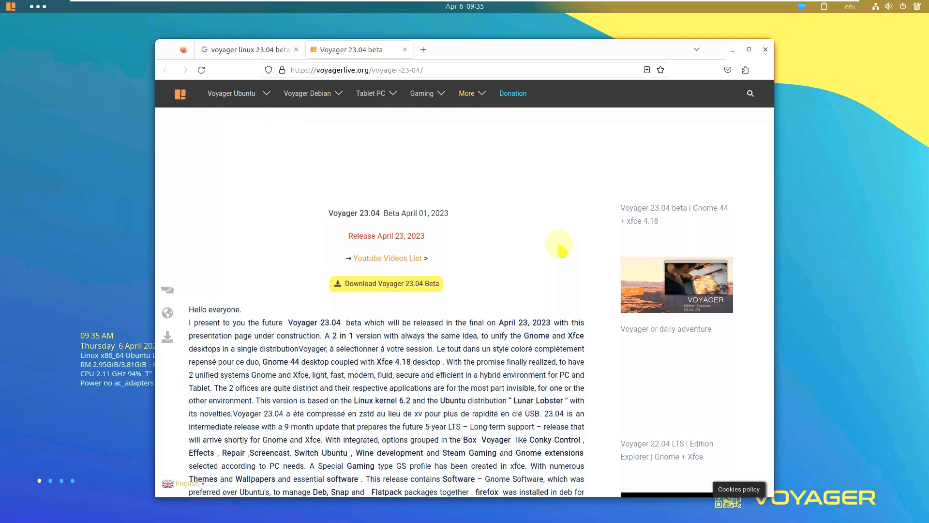
Step: Read the Voyager 23.04 beta page's introduction for the release date, desktops, kernel and included features
{"action": "scroll", "coordinate": [363, 259], "scroll_direction": "up", "scroll_amount": 2}
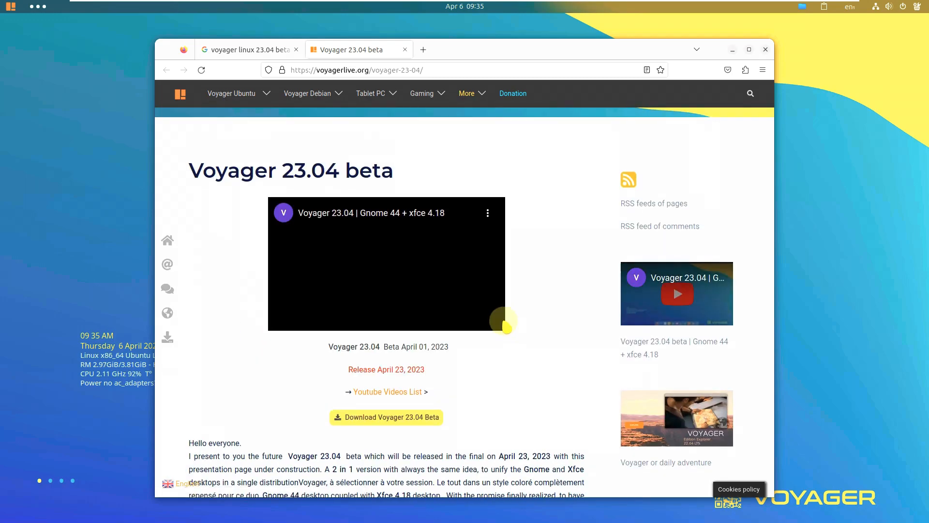
{"action": "scroll", "coordinate": [475, 296], "scroll_direction": "down", "scroll_amount": 3}
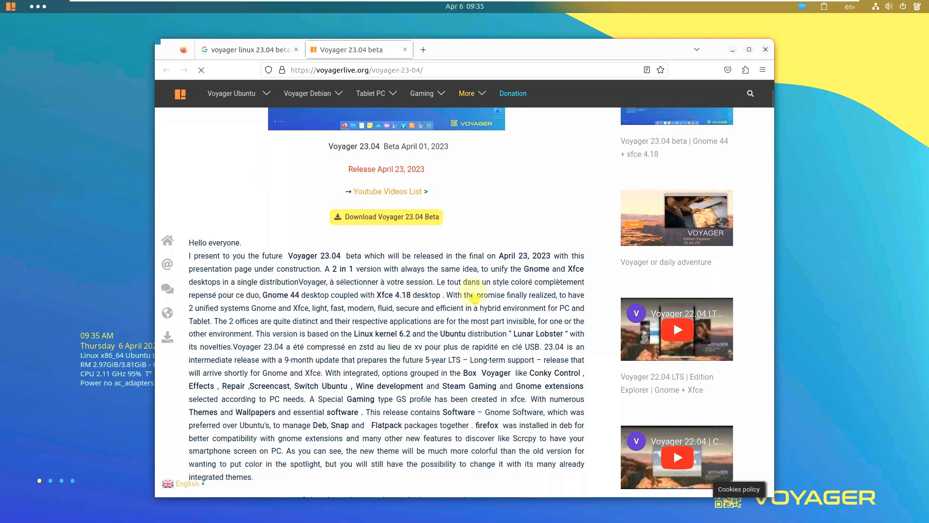
{"action": "scroll", "coordinate": [433, 266], "scroll_direction": "down", "scroll_amount": 3}
{"action": "scroll", "coordinate": [373, 262], "scroll_direction": "up", "scroll_amount": 3}
{"action": "scroll", "coordinate": [440, 249], "scroll_direction": "down", "scroll_amount": 3}
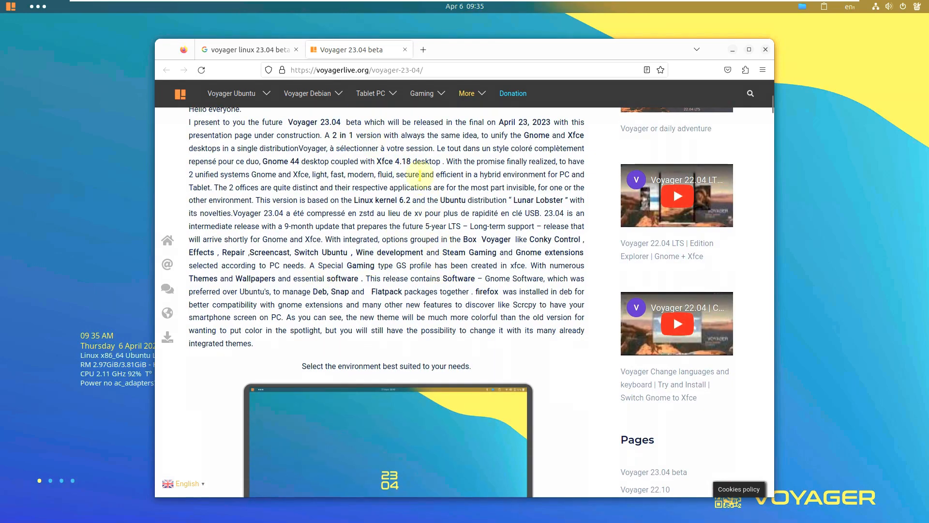
Step: Review the page's screenshots of the desktop environments, wallpapers, dock, Conky, QR code, icon theme and application menus
{"action": "scroll", "coordinate": [394, 237], "scroll_direction": "down", "scroll_amount": 7}
{"action": "scroll", "coordinate": [415, 343], "scroll_direction": "down", "scroll_amount": 7}
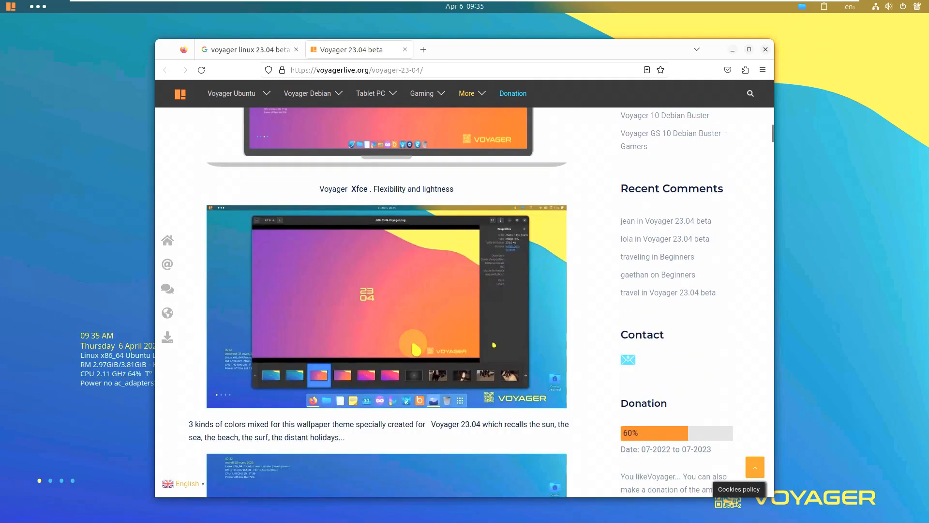
{"action": "scroll", "coordinate": [415, 349], "scroll_direction": "down", "scroll_amount": 3}
{"action": "scroll", "coordinate": [315, 314], "scroll_direction": "down", "scroll_amount": 4}
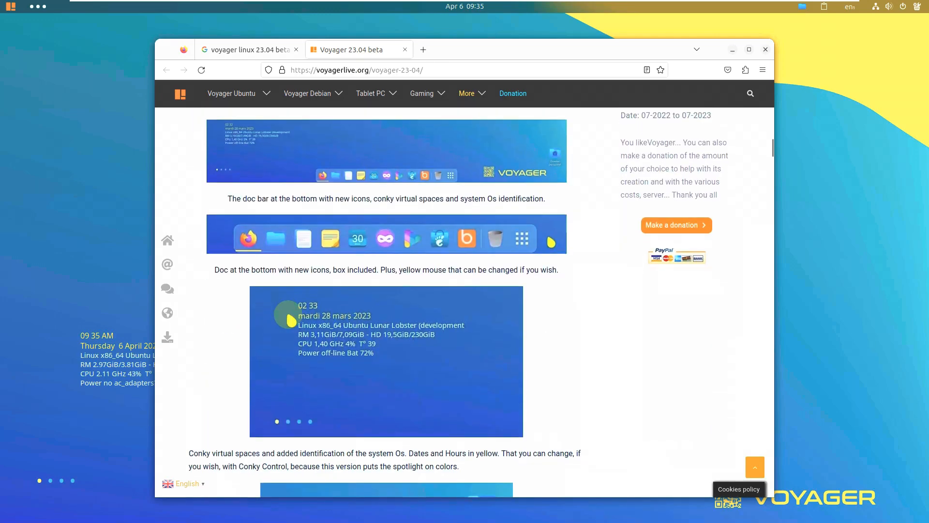
{"action": "scroll", "coordinate": [392, 188], "scroll_direction": "down", "scroll_amount": 4}
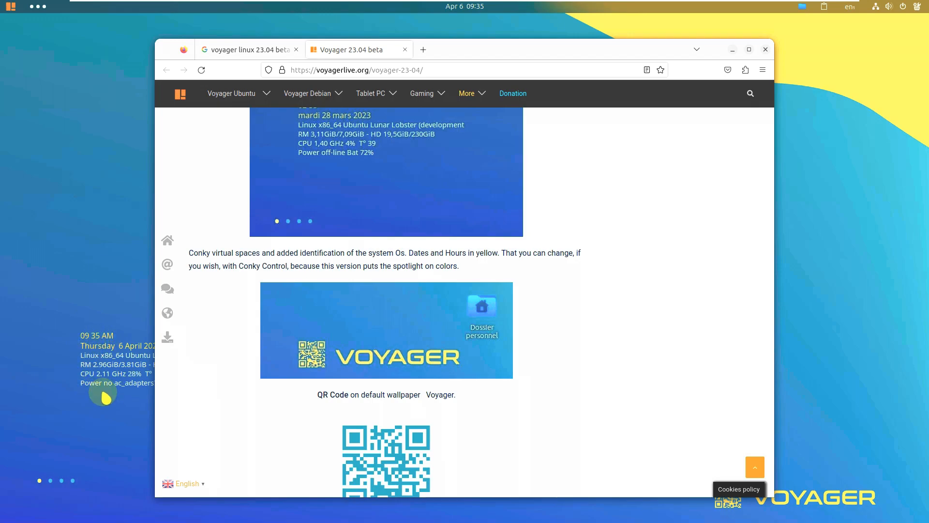
{"action": "scroll", "coordinate": [309, 344], "scroll_direction": "down", "scroll_amount": 4}
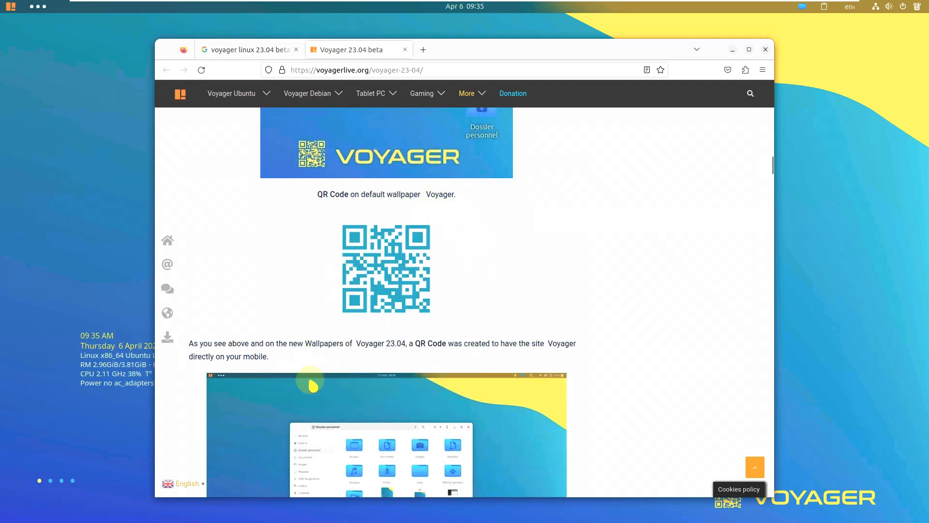
{"action": "scroll", "coordinate": [385, 242], "scroll_direction": "down", "scroll_amount": 5}
{"action": "scroll", "coordinate": [386, 303], "scroll_direction": "down", "scroll_amount": 6}
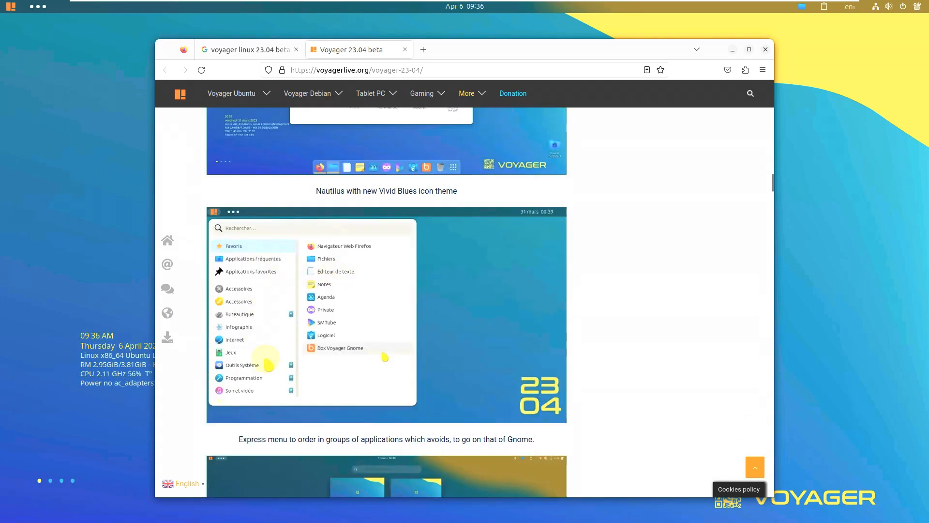
{"action": "scroll", "coordinate": [370, 385], "scroll_direction": "down", "scroll_amount": 6}
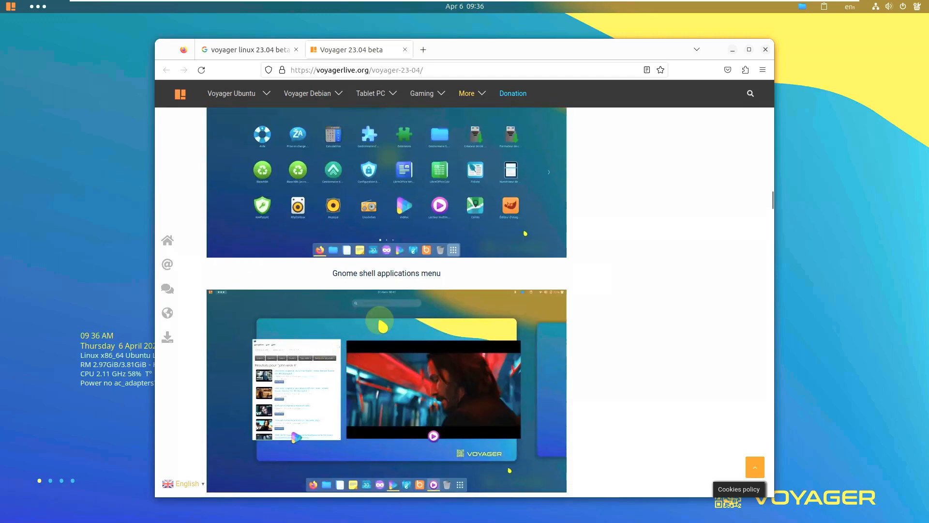
Step: View the desktop's applications menu and workspace overview to compare them with the screenshots on the Voyager 23.04 page
{"action": "left_click", "coordinate": [11, 10]}
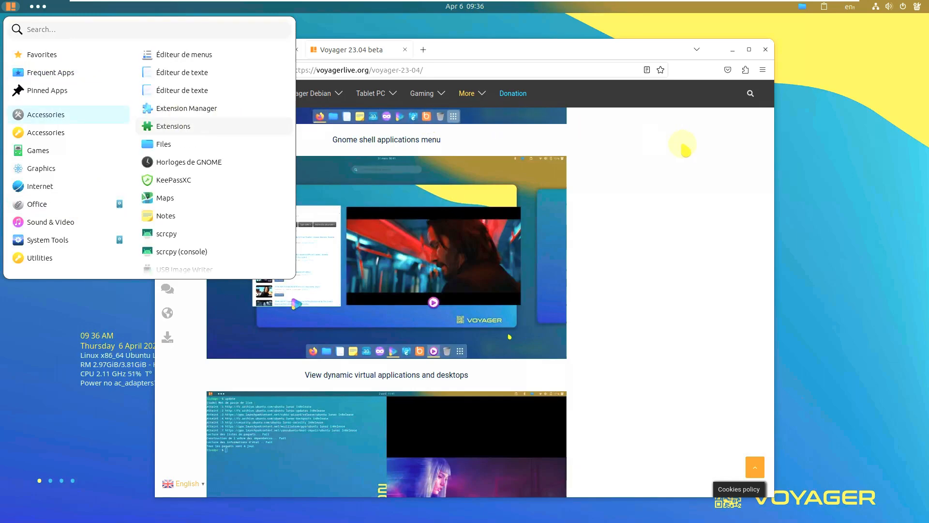
{"action": "left_click", "coordinate": [821, 201]}
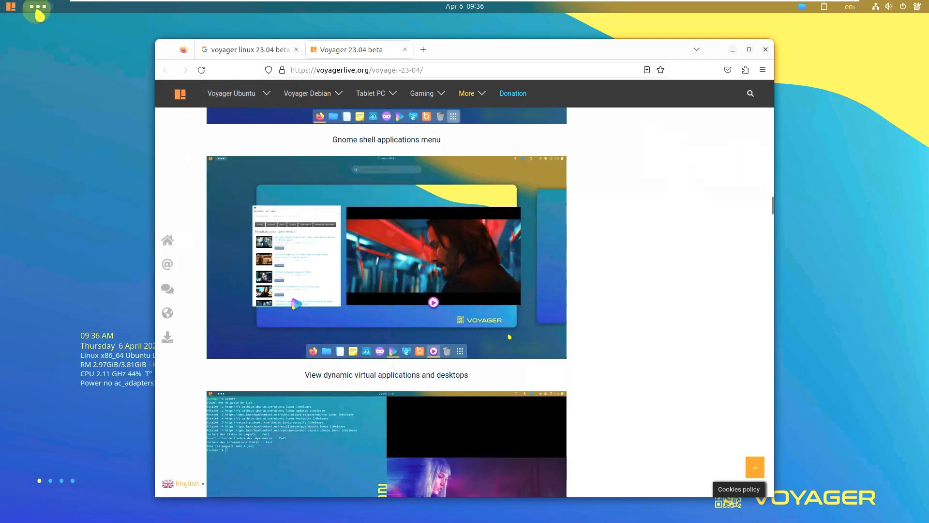
{"action": "left_click", "coordinate": [38, 9]}
{"action": "left_click", "coordinate": [38, 14]}
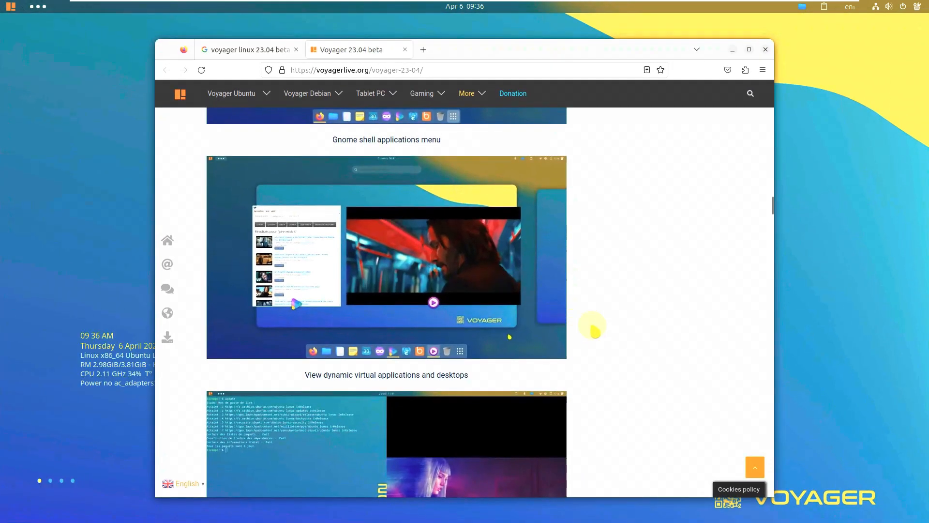
{"action": "left_click", "coordinate": [39, 10]}
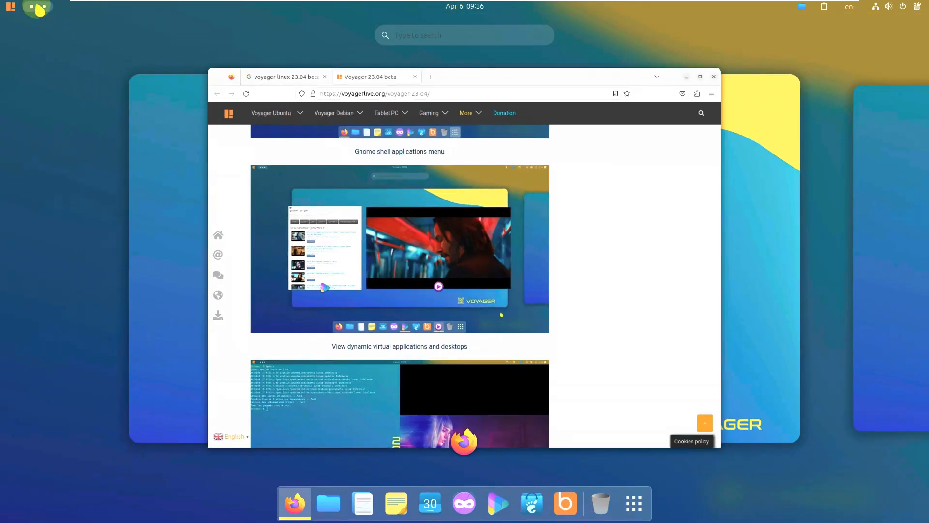
{"action": "left_click", "coordinate": [39, 9]}
Step: Find the page's system control panel screenshot and compare it with the desktop's own quick settings
{"action": "scroll", "coordinate": [662, 301], "scroll_direction": "down", "scroll_amount": 3}
{"action": "scroll", "coordinate": [667, 306], "scroll_direction": "down", "scroll_amount": 8}
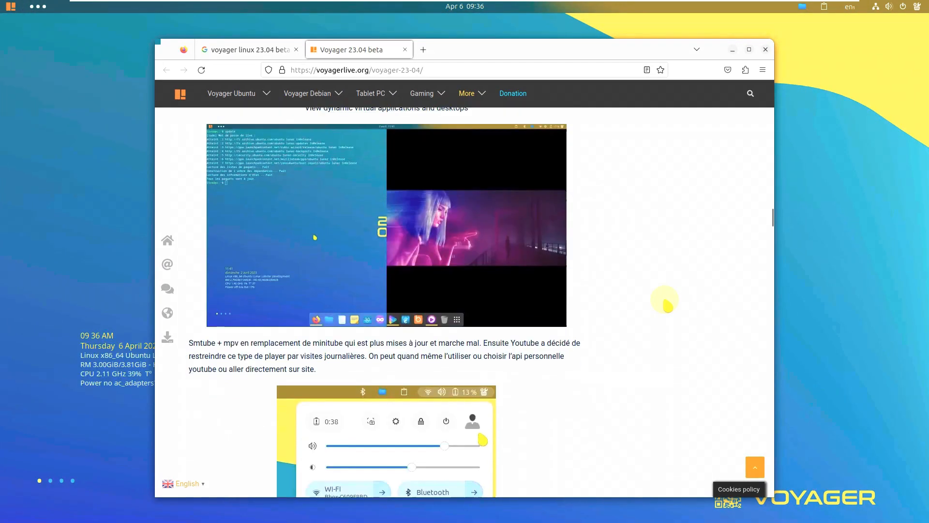
{"action": "left_click", "coordinate": [904, 9]}
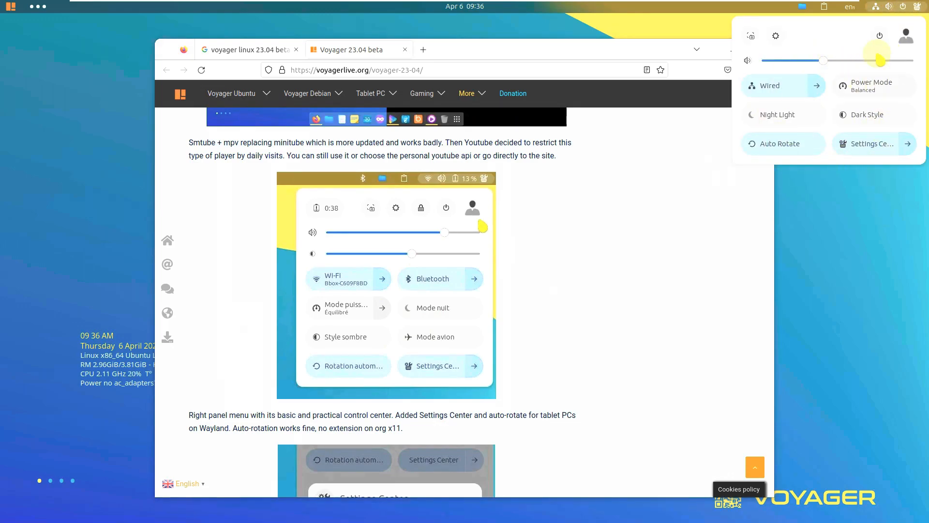
{"action": "left_click", "coordinate": [827, 203]}
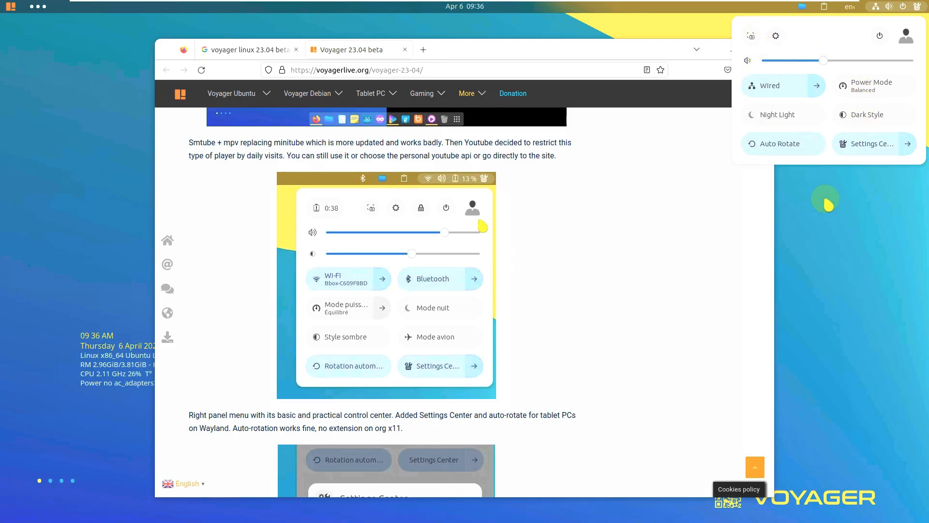
Step: Read the page's sections on Settings Center, Box Voyager, Foliate, included software, recommended equipment and support periods
{"action": "scroll", "coordinate": [561, 262], "scroll_direction": "down", "scroll_amount": 4}
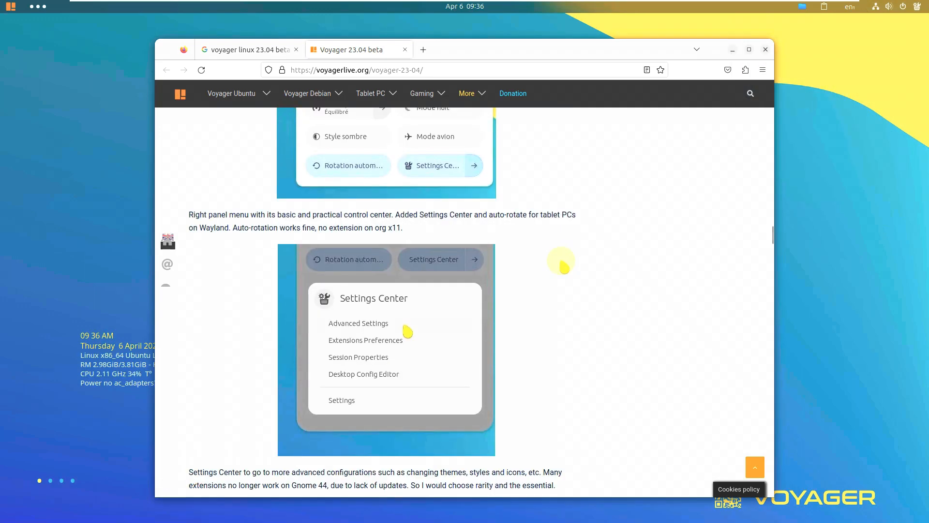
{"action": "scroll", "coordinate": [561, 261], "scroll_direction": "down", "scroll_amount": 7}
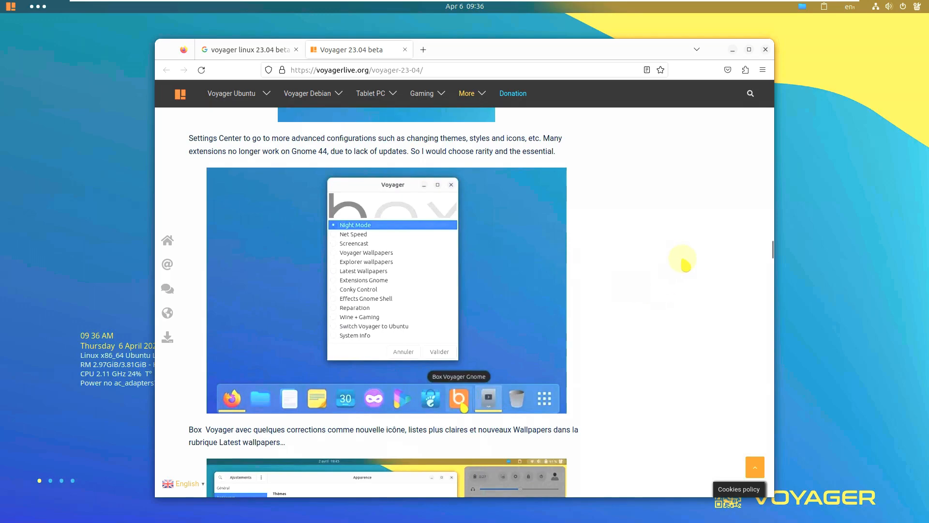
{"action": "scroll", "coordinate": [685, 263], "scroll_direction": "down", "scroll_amount": 5}
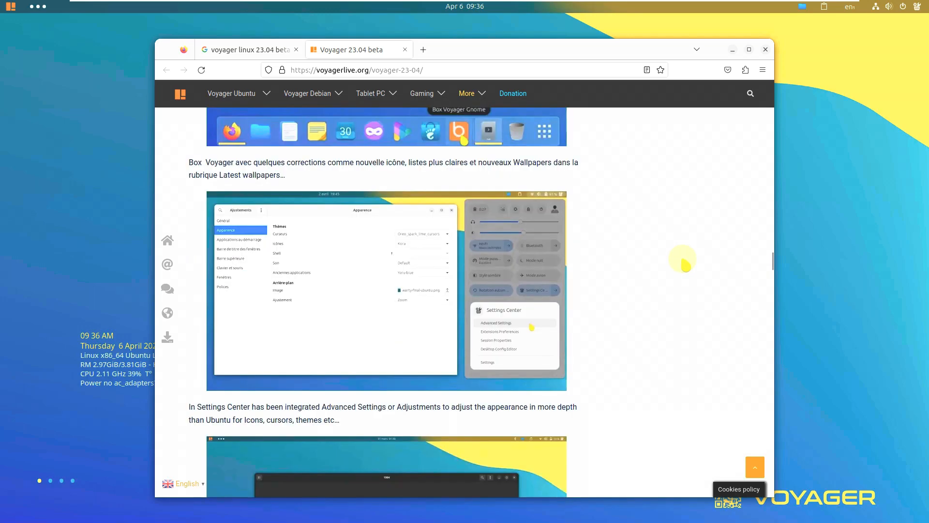
{"action": "scroll", "coordinate": [682, 264], "scroll_direction": "down", "scroll_amount": 11}
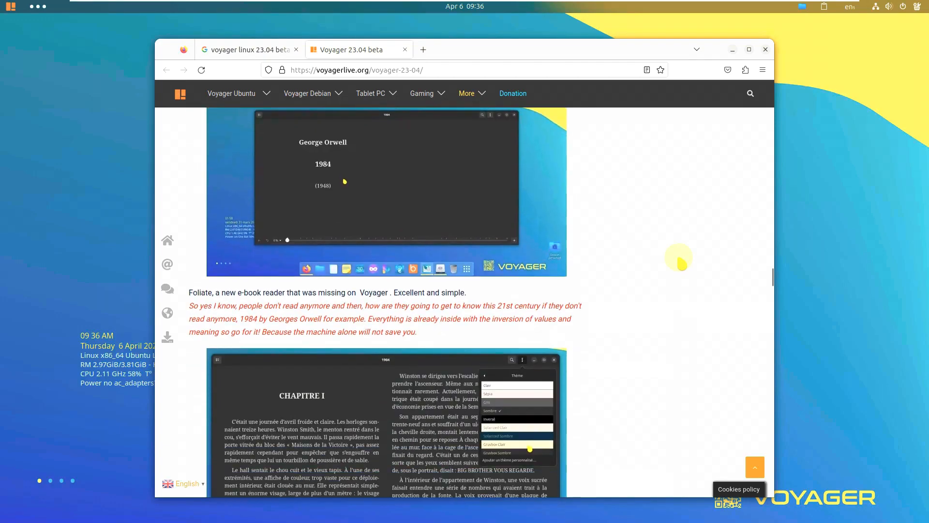
{"action": "scroll", "coordinate": [682, 263], "scroll_direction": "down", "scroll_amount": 9}
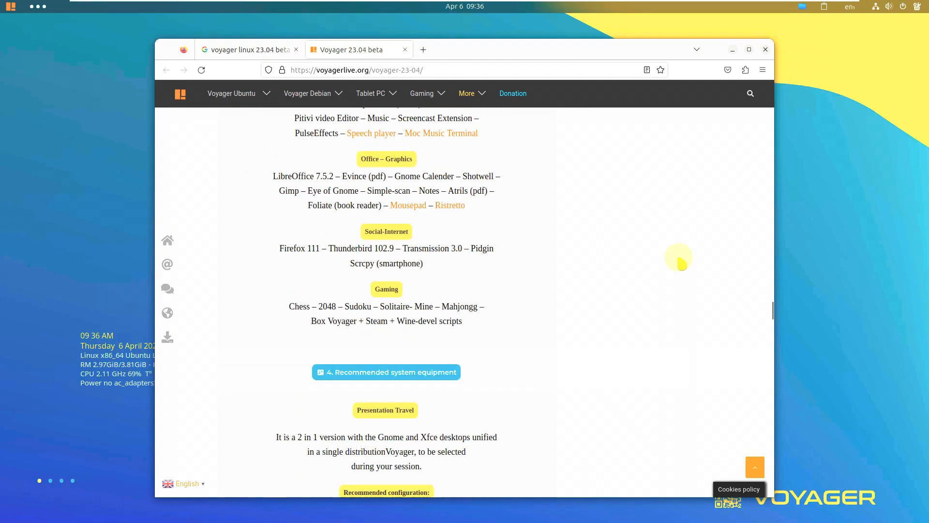
{"action": "scroll", "coordinate": [682, 263], "scroll_direction": "down", "scroll_amount": 12}
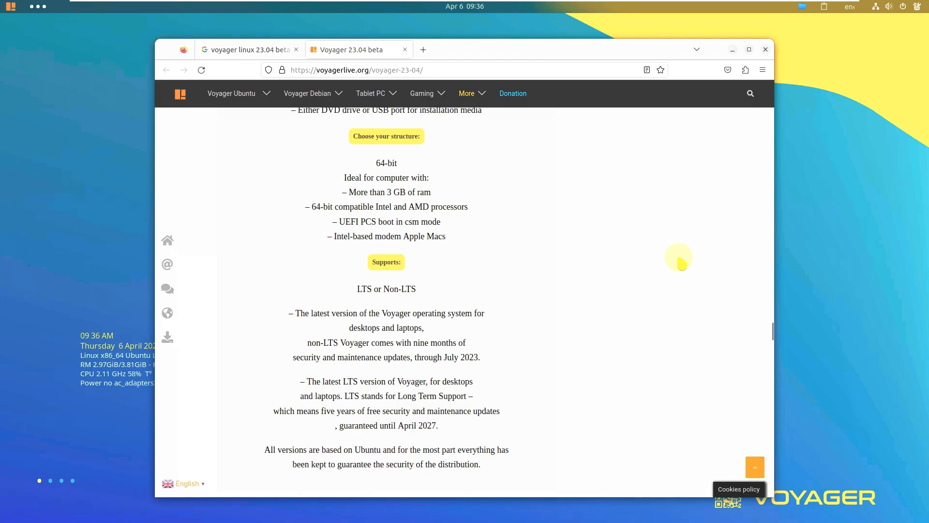
{"action": "scroll", "coordinate": [682, 264], "scroll_direction": "down", "scroll_amount": 5}
{"action": "scroll", "coordinate": [682, 263], "scroll_direction": "up", "scroll_amount": 10}
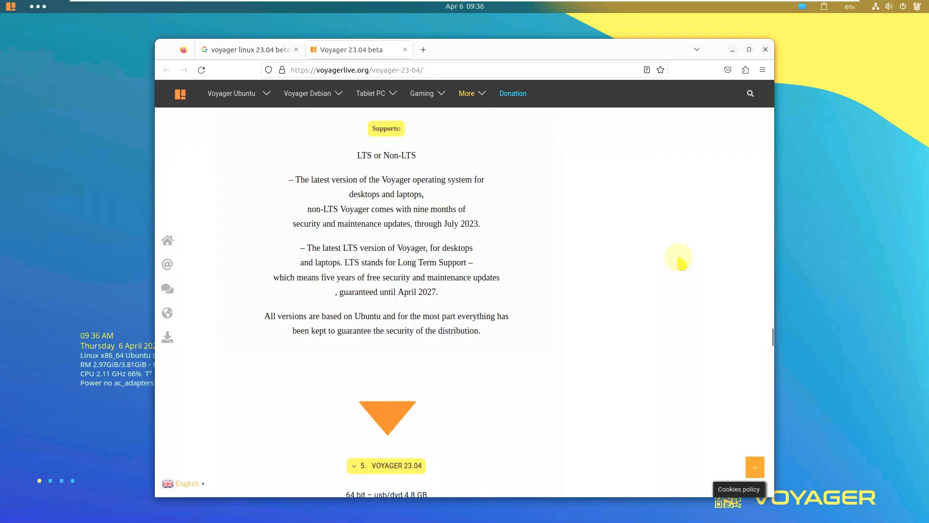
{"action": "scroll", "coordinate": [680, 261], "scroll_direction": "up", "scroll_amount": 8}
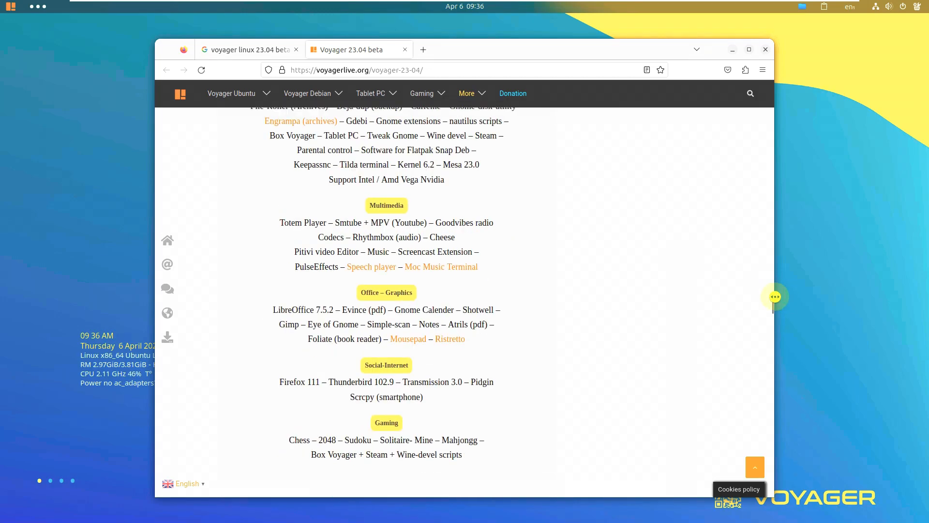
Step: Return to the beginning of the Voyager 23.04 page and start the beta ISO download
{"action": "left_click_drag", "start_coordinate": [771, 302], "coordinate": [771, 113]}
{"action": "scroll", "coordinate": [449, 341], "scroll_direction": "up", "scroll_amount": 10}
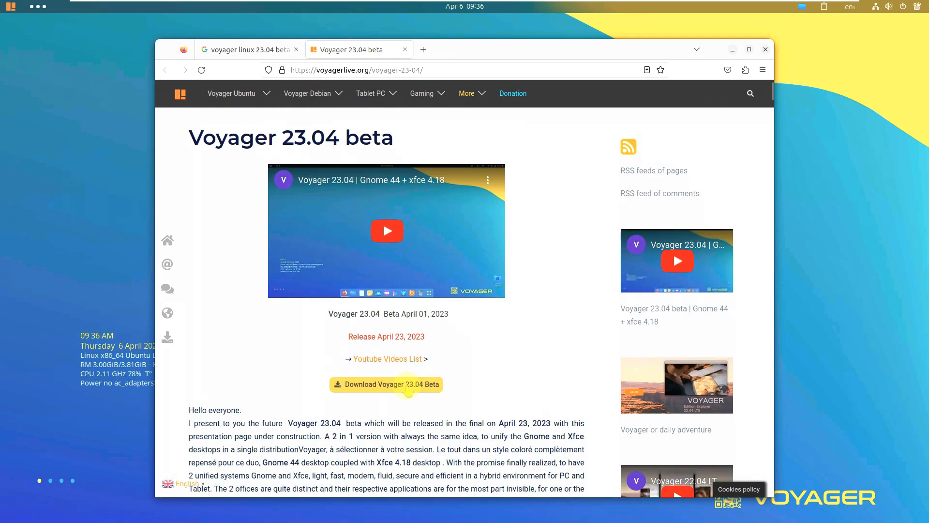
{"action": "left_click", "coordinate": [408, 387]}
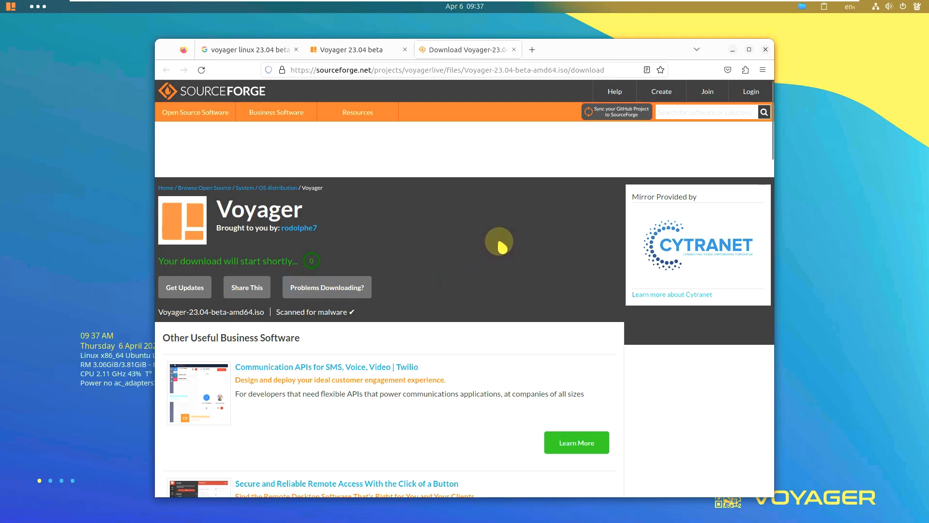
Step: Cancel the Voyager-23.04-beta-amd64.iso download and close the browser
{"action": "left_click", "coordinate": [726, 70]}
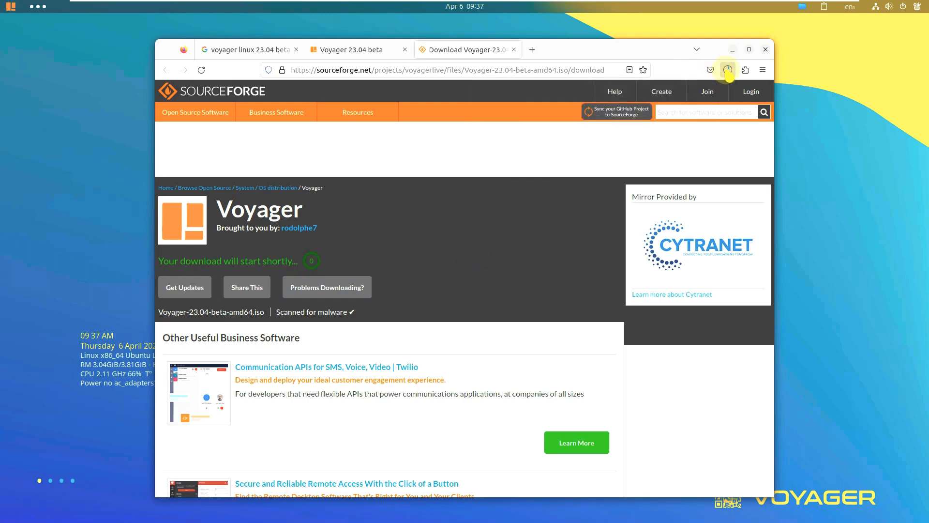
{"action": "left_click", "coordinate": [727, 71]}
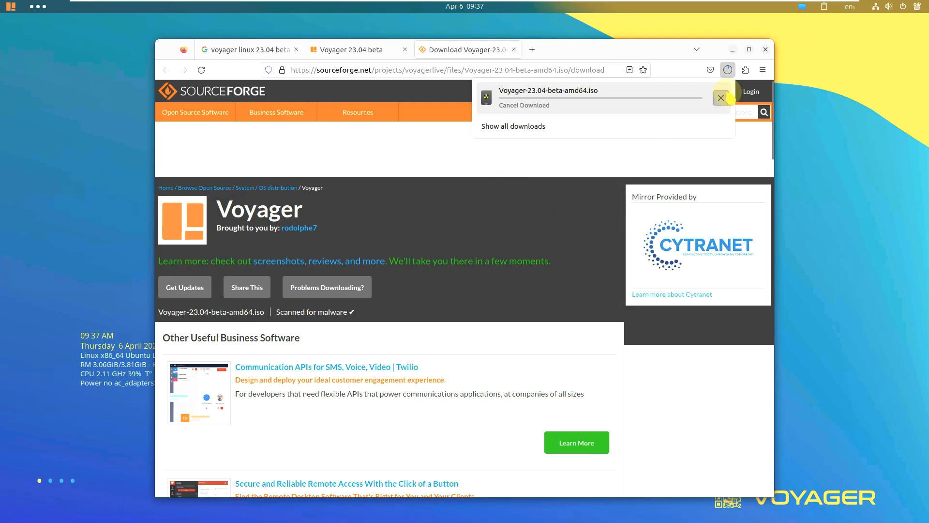
{"action": "left_click", "coordinate": [721, 97]}
{"action": "left_click", "coordinate": [767, 51]}
{"action": "left_click", "coordinate": [766, 50]}
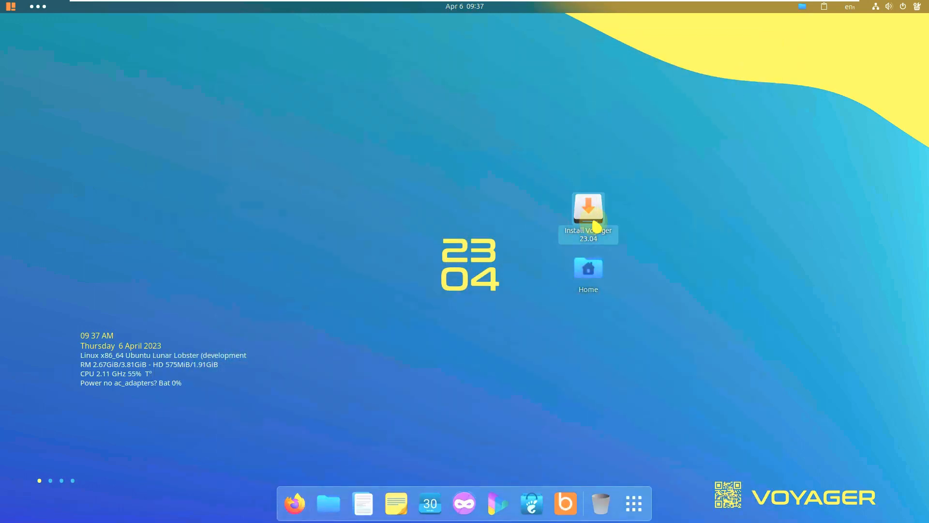
Step: Launch the Voyager 23.04 installer and proceed with English as the language and the English (US) keyboard layout
{"action": "right_click", "coordinate": [600, 222]}
{"action": "left_click", "coordinate": [439, 219]}
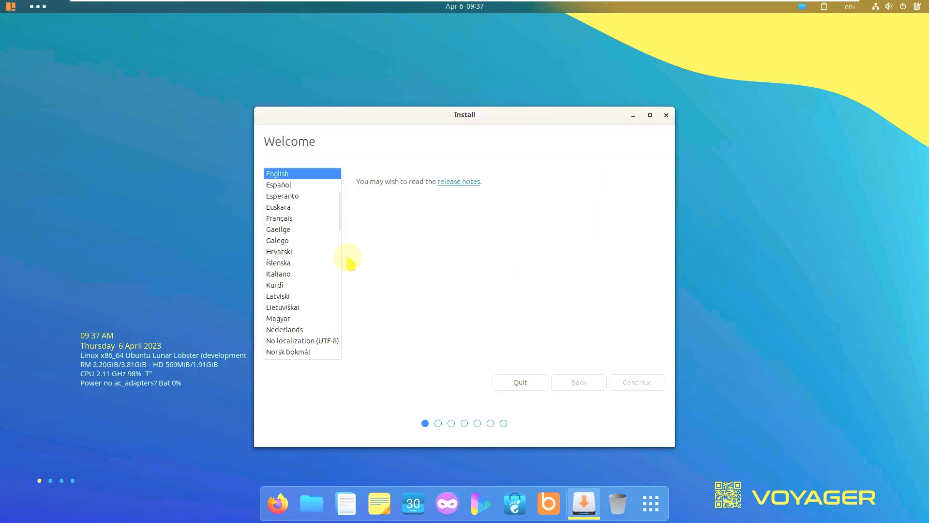
{"action": "left_click_drag", "start_coordinate": [341, 215], "coordinate": [339, 180]}
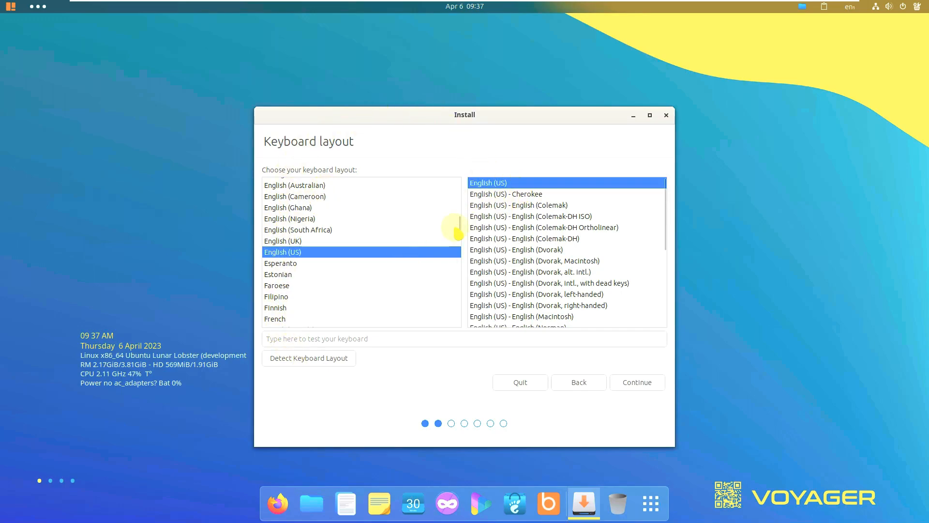
{"action": "mouse_move", "coordinate": [458, 227]}
{"action": "left_mouse_down"}
{"action": "mouse_move", "coordinate": [457, 181]}
{"action": "mouse_move", "coordinate": [458, 311]}
{"action": "mouse_move", "coordinate": [457, 204]}
{"action": "mouse_move", "coordinate": [462, 229]}
{"action": "left_mouse_up"}
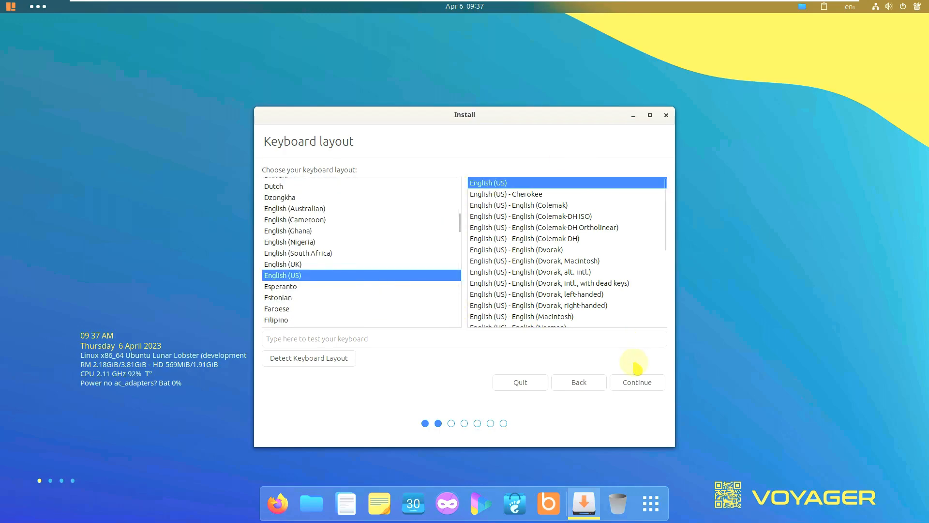
{"action": "left_click", "coordinate": [638, 380]}
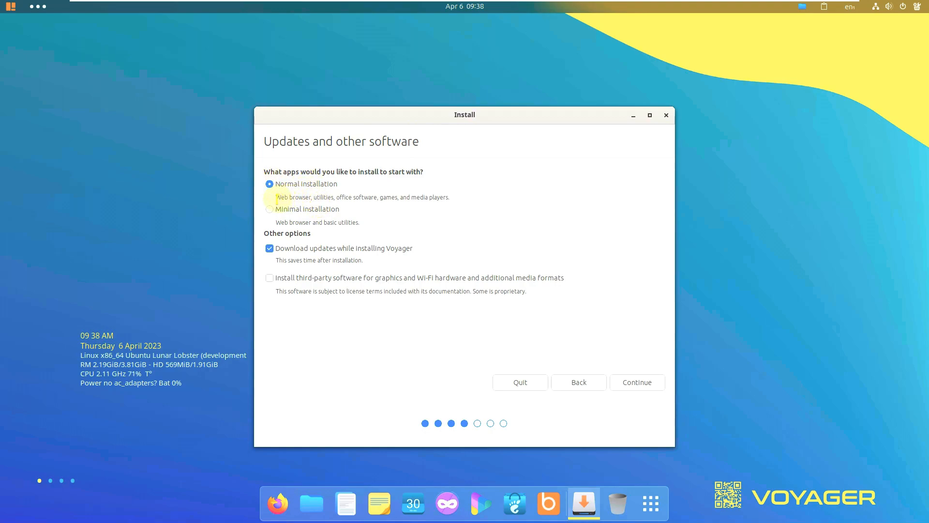
Step: Highlight the Normal installation description and view the live system's application grid for the software it covers
{"action": "left_click_drag", "start_coordinate": [276, 198], "coordinate": [487, 196]}
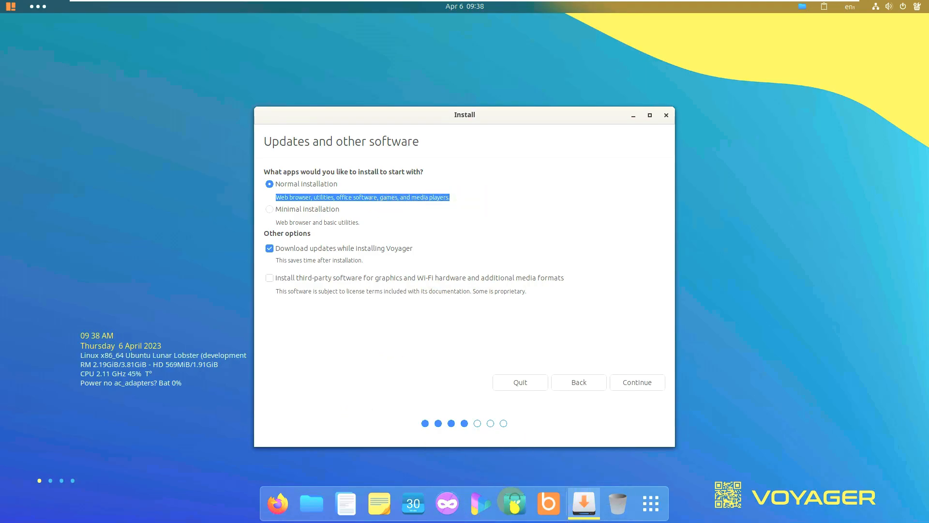
{"action": "left_click", "coordinate": [651, 503]}
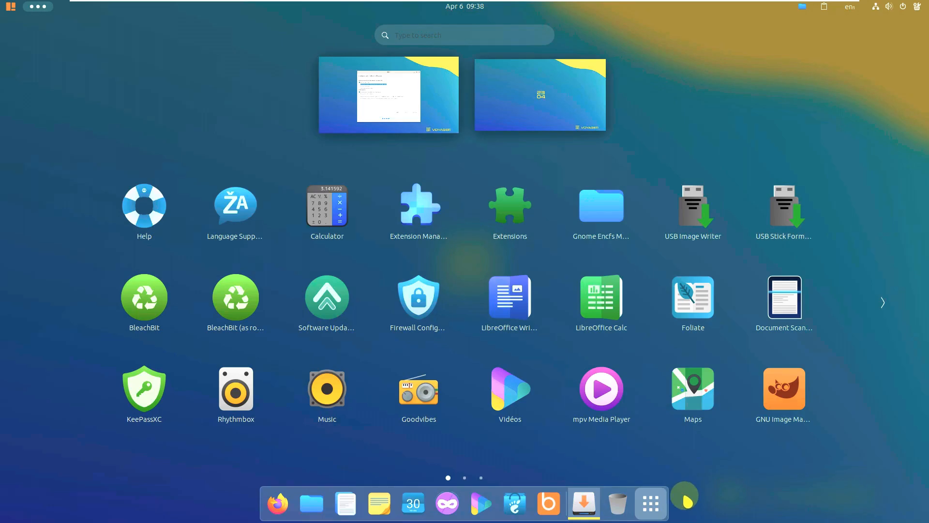
{"action": "left_click", "coordinate": [652, 500]}
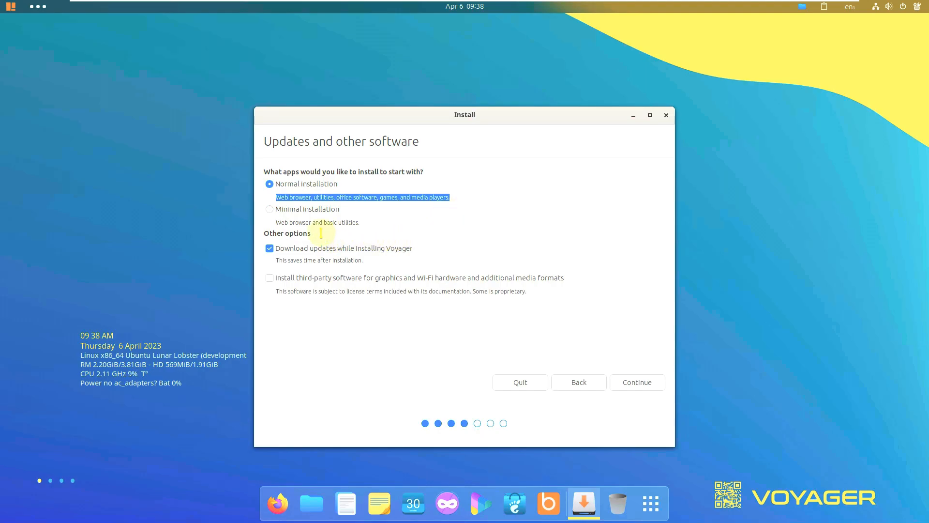
Step: Enable third-party software for graphics, Wi-Fi hardware and media formats, and continue the installer with Normal installation
{"action": "left_click_drag", "start_coordinate": [321, 233], "coordinate": [247, 233]}
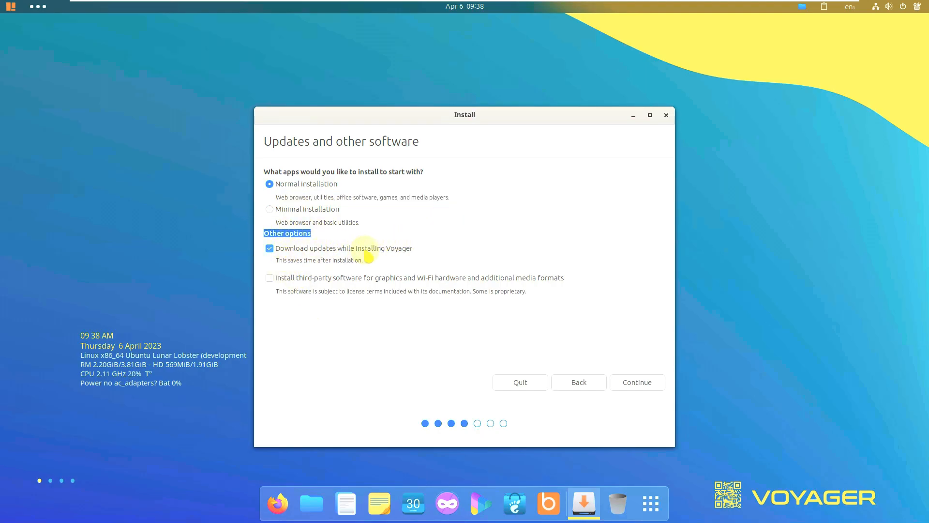
{"action": "left_click", "coordinate": [280, 280]}
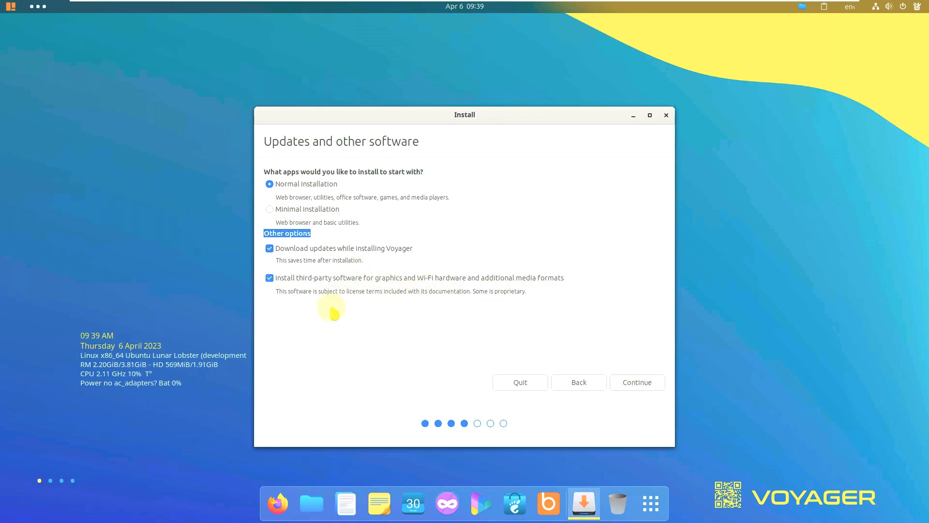
{"action": "left_click", "coordinate": [629, 389]}
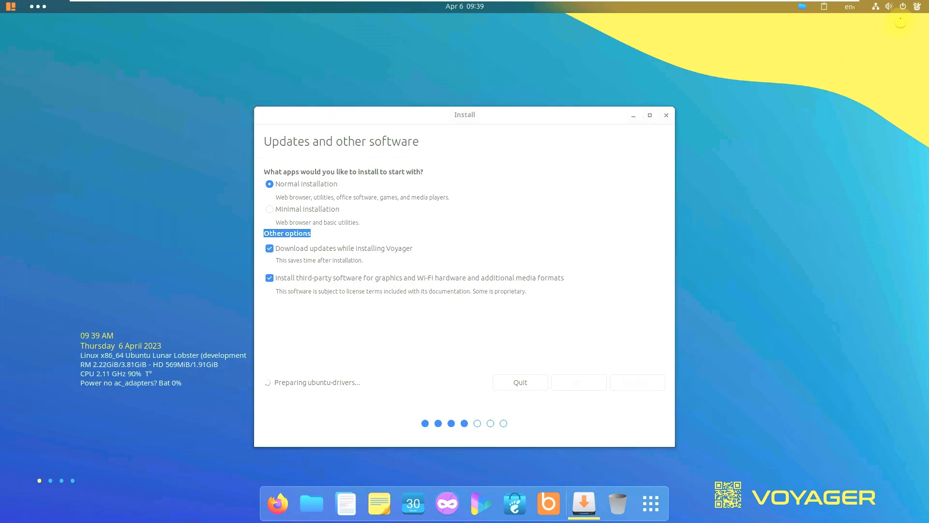
Step: While the installer prepares drivers, view the quick settings, the Settings Center entries and the list of keyboard input sources
{"action": "left_click", "coordinate": [916, 7]}
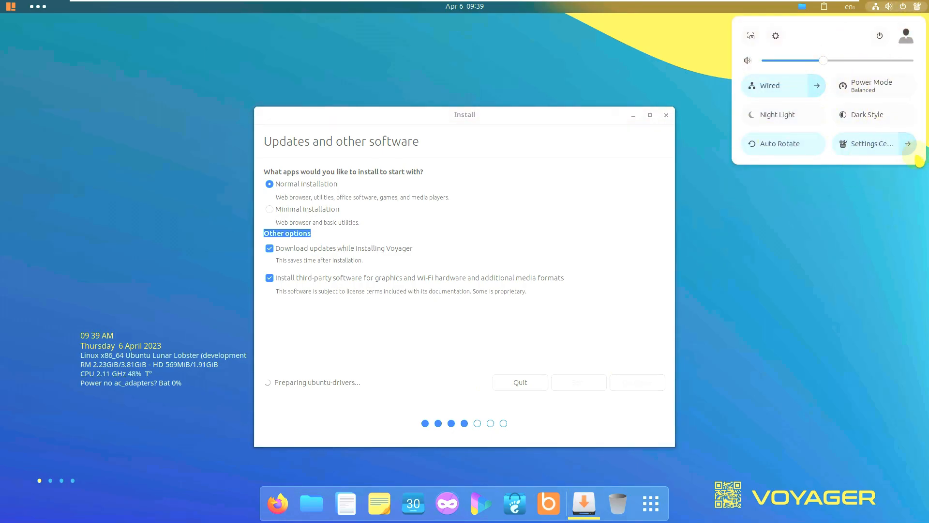
{"action": "left_click", "coordinate": [912, 150]}
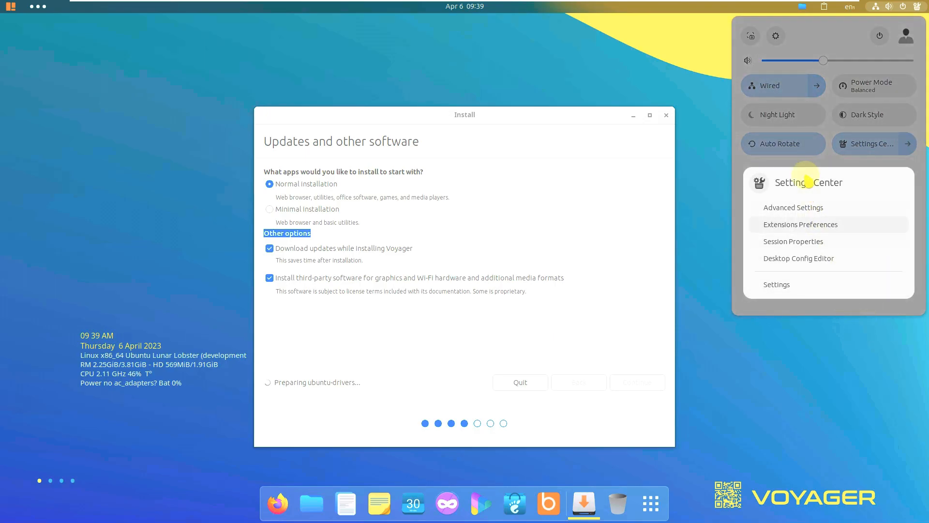
{"action": "left_click", "coordinate": [805, 326]}
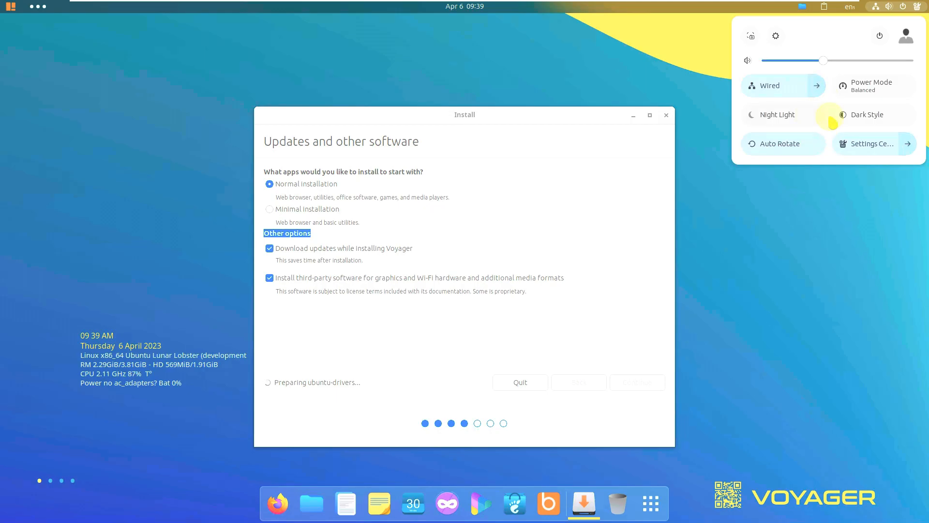
{"action": "left_click", "coordinate": [843, 193]}
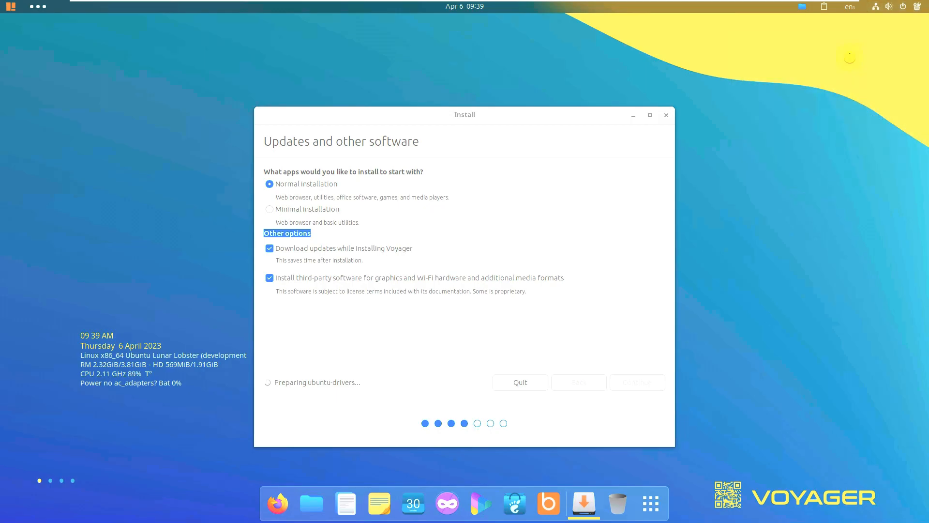
{"action": "left_click", "coordinate": [850, 7]}
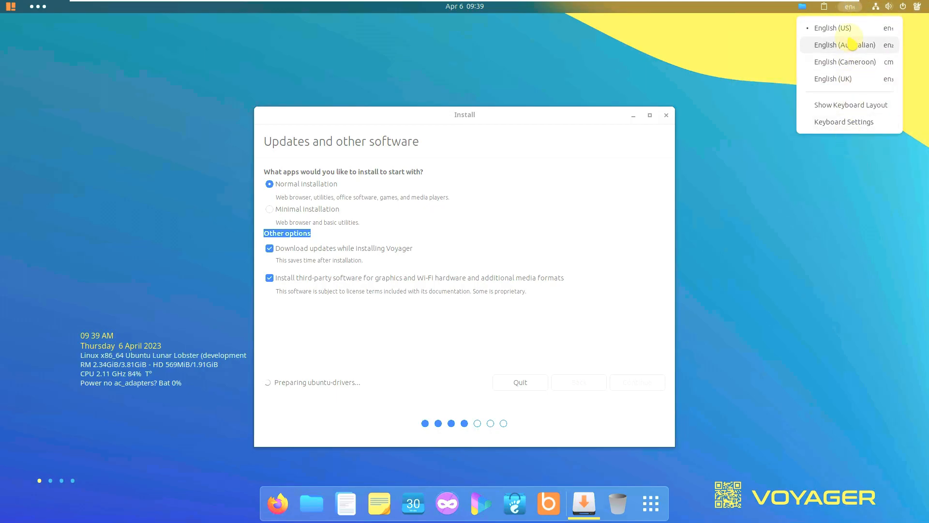
Step: Dismiss the keyboard layout list, open the clipboard history, and switch its Private mode off and back on
{"action": "left_click", "coordinate": [842, 190]}
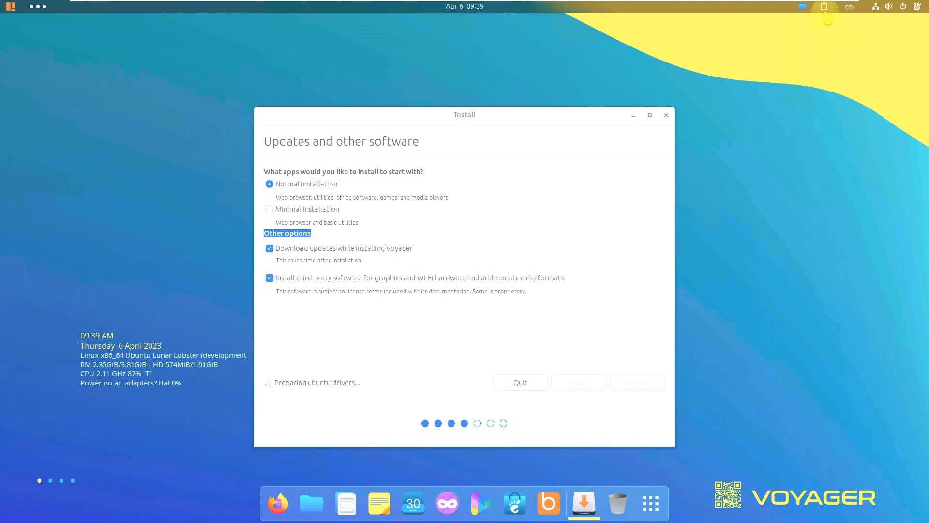
{"action": "left_click", "coordinate": [826, 13]}
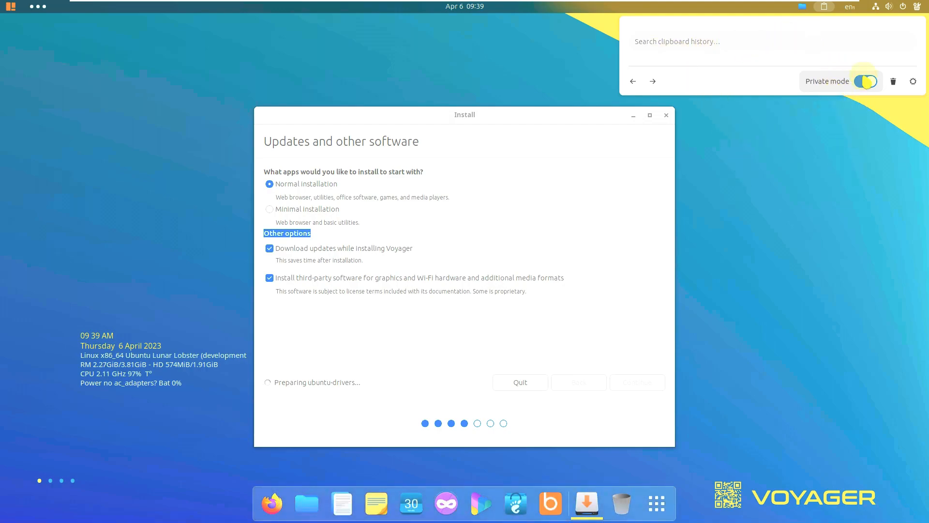
{"action": "left_click", "coordinate": [866, 82]}
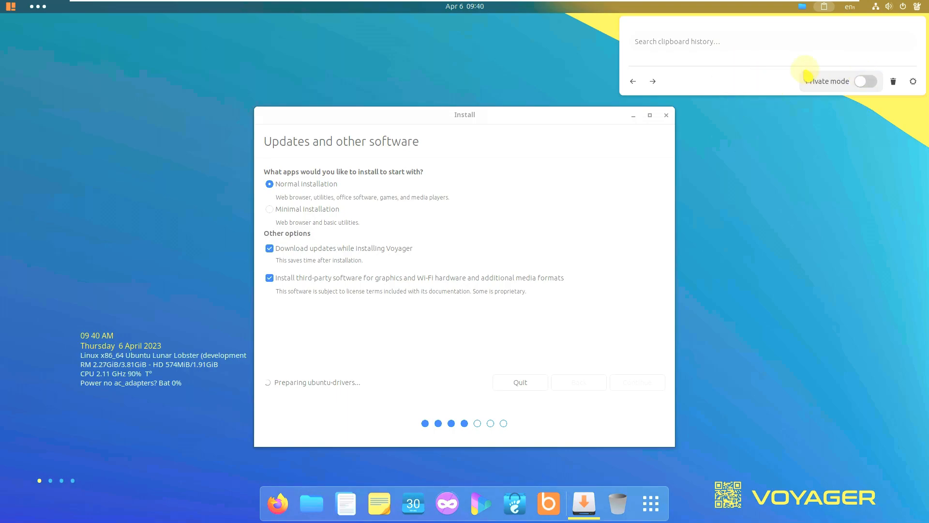
{"action": "left_click", "coordinate": [865, 81]}
{"action": "left_click", "coordinate": [823, 116]}
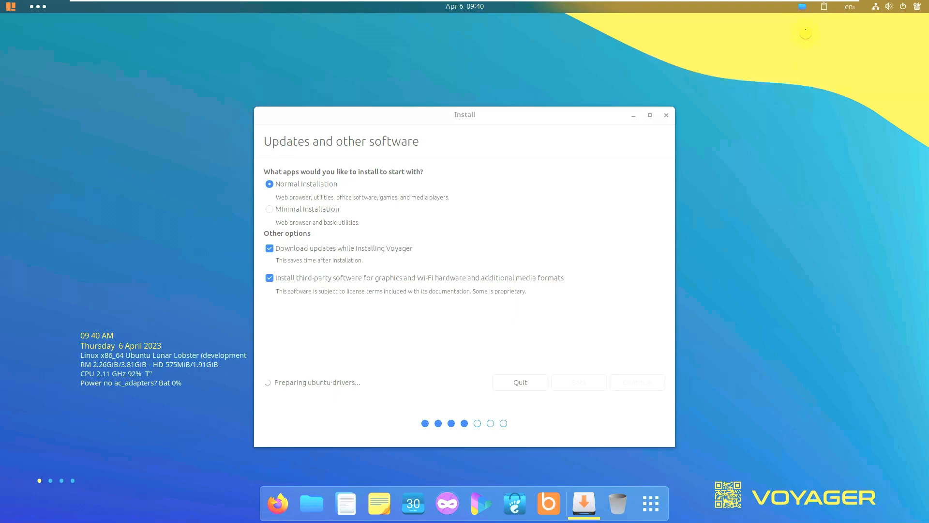
Step: View the folder indicator's options, followed by the calendar and notifications pop-up, closing each one
{"action": "left_click", "coordinate": [803, 8]}
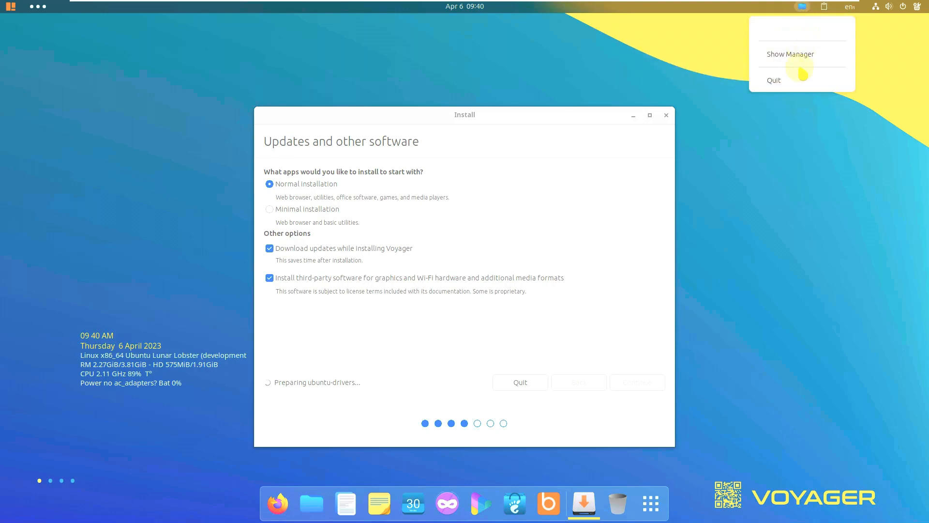
{"action": "left_click", "coordinate": [826, 186]}
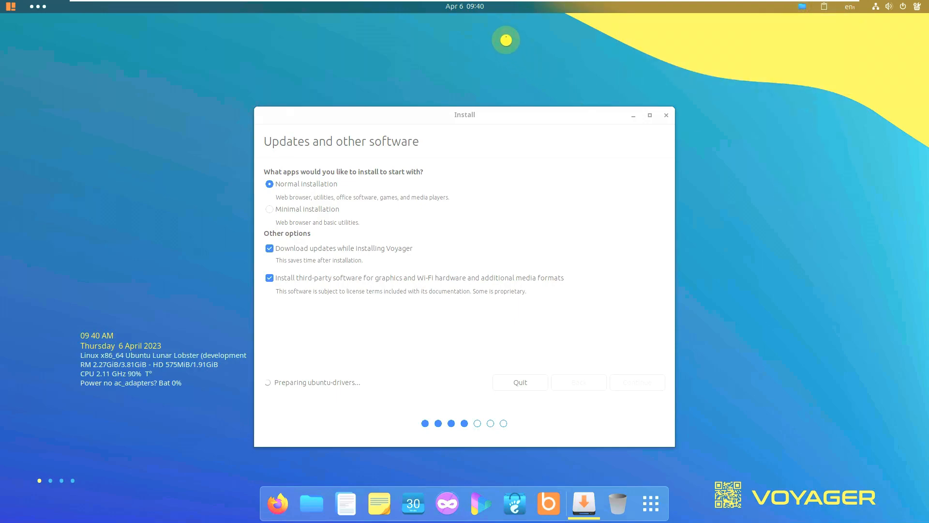
{"action": "left_click", "coordinate": [472, 7]}
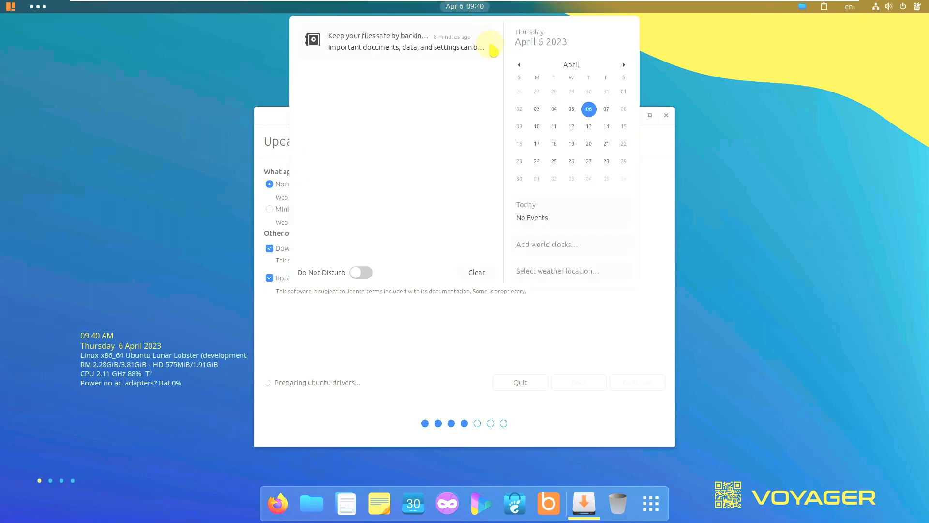
{"action": "left_click", "coordinate": [706, 72]}
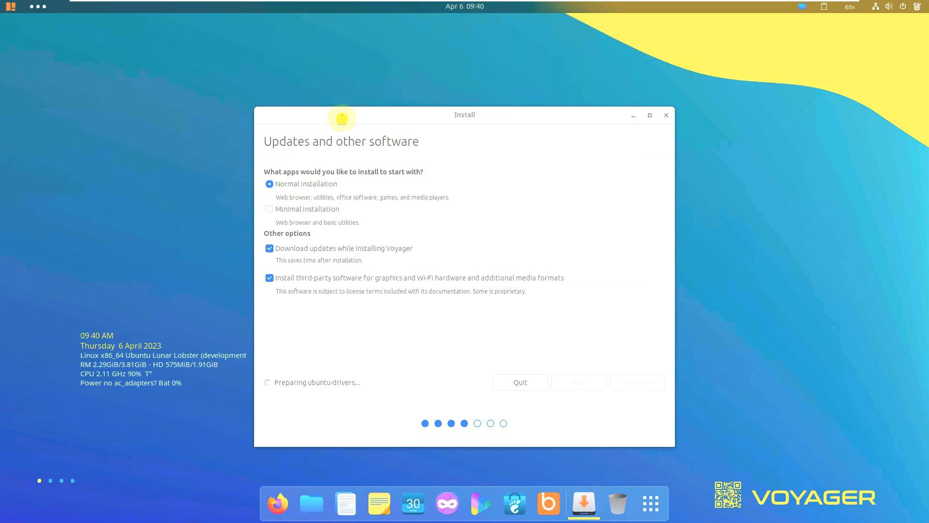
Step: Browse the application menu's Games, Graphics, Internet, Office and Sound & Video categories
{"action": "left_click", "coordinate": [12, 8]}
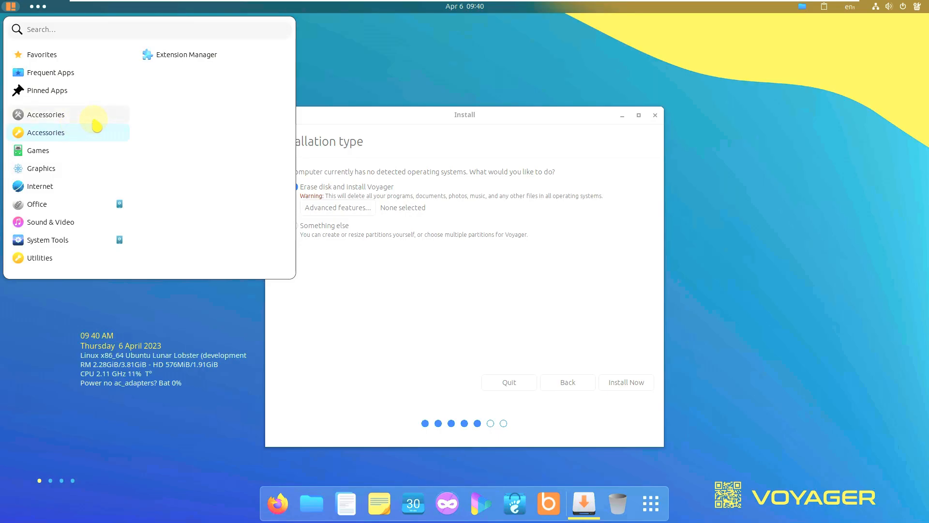
{"action": "mouse_move", "coordinate": [74, 151]}
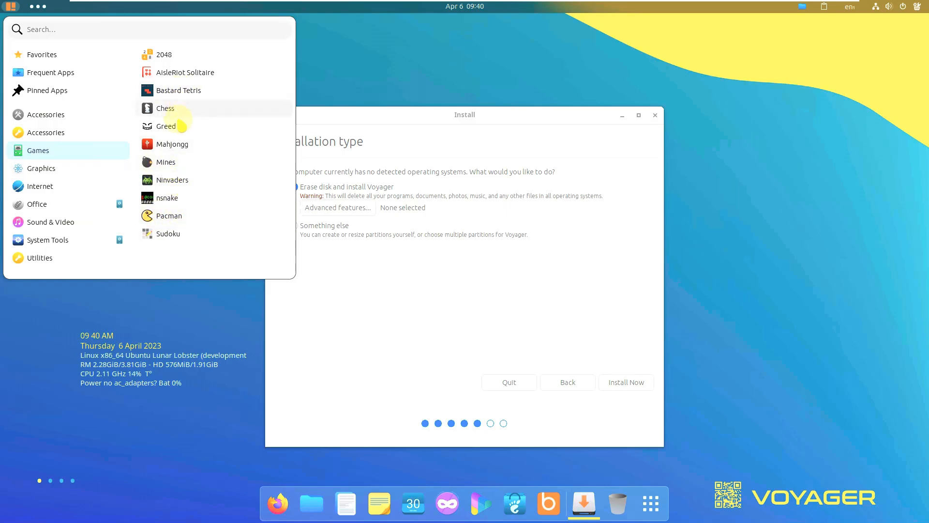
{"action": "mouse_move", "coordinate": [126, 244]}
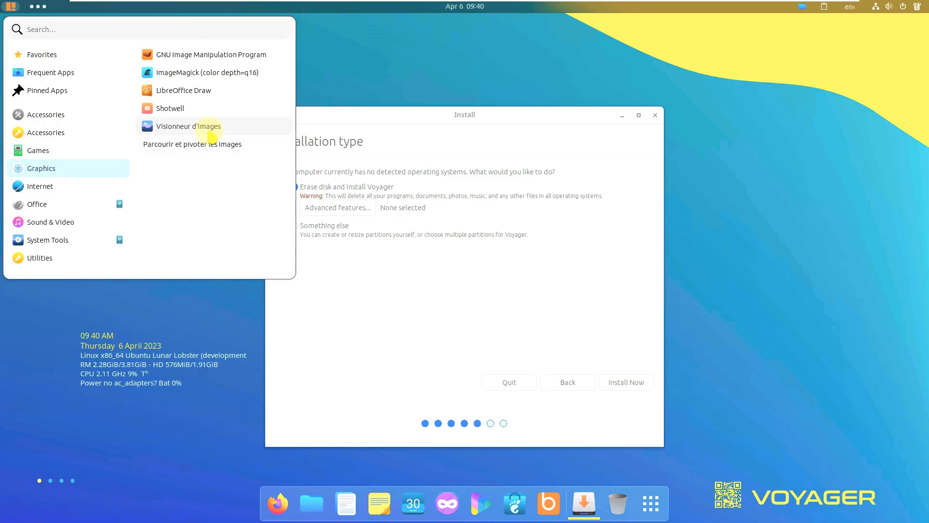
{"action": "mouse_move", "coordinate": [108, 184]}
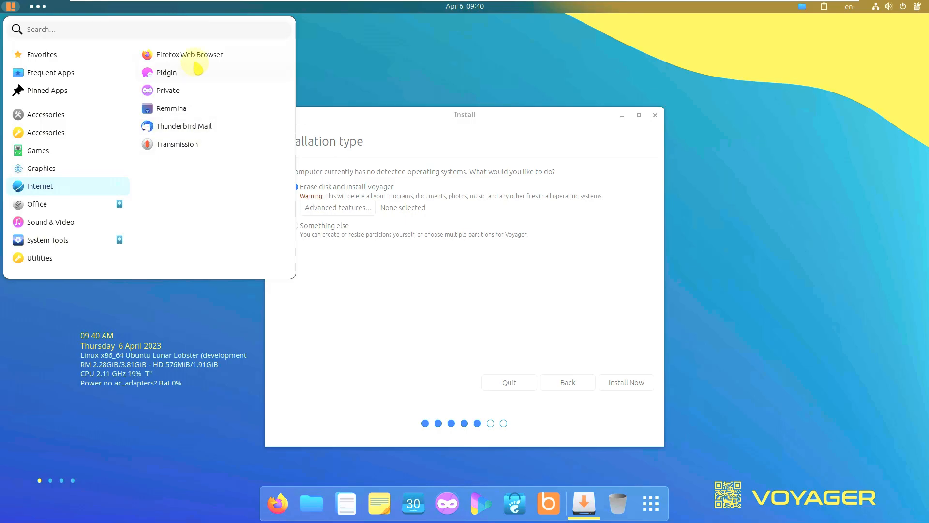
{"action": "mouse_move", "coordinate": [77, 204]}
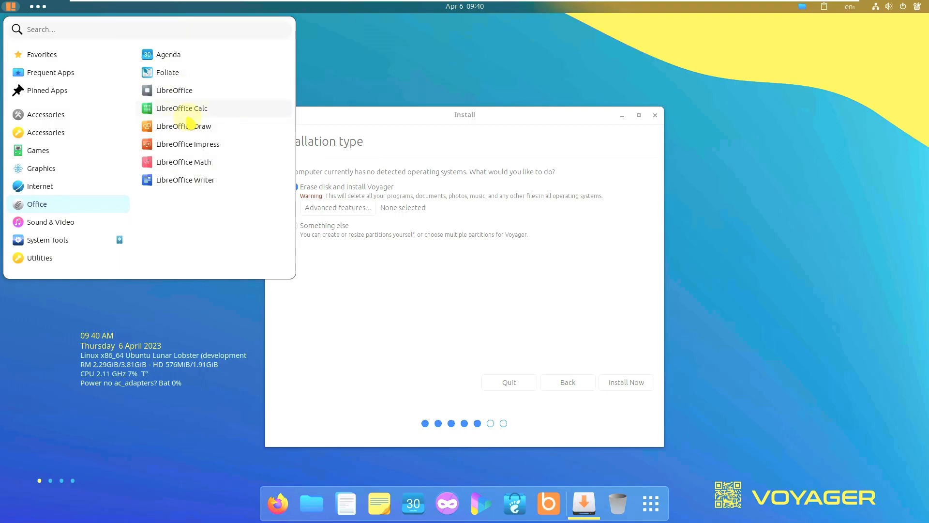
{"action": "left_click", "coordinate": [107, 227]}
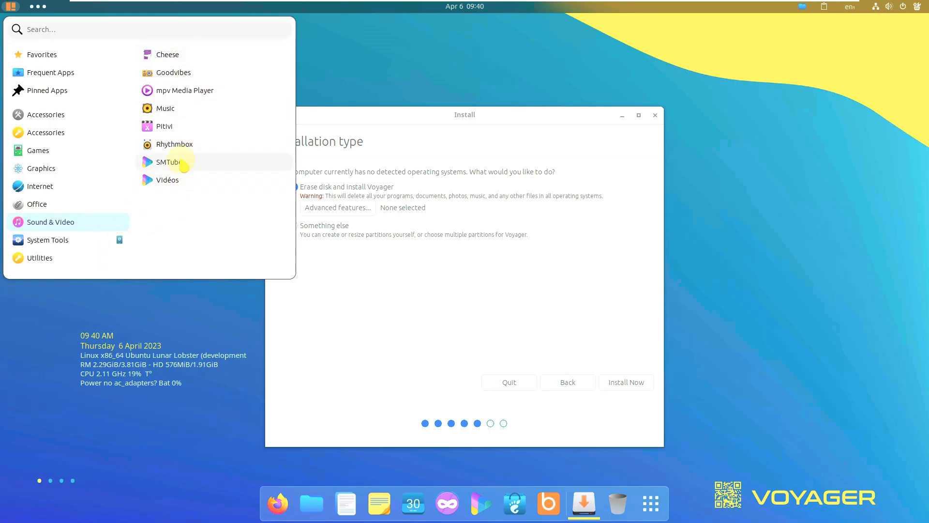
Step: Look through the application menu's System Tools and Utilities categories and return to the installer window
{"action": "left_click", "coordinate": [79, 239]}
{"action": "scroll", "coordinate": [243, 103], "scroll_direction": "down", "scroll_amount": 5}
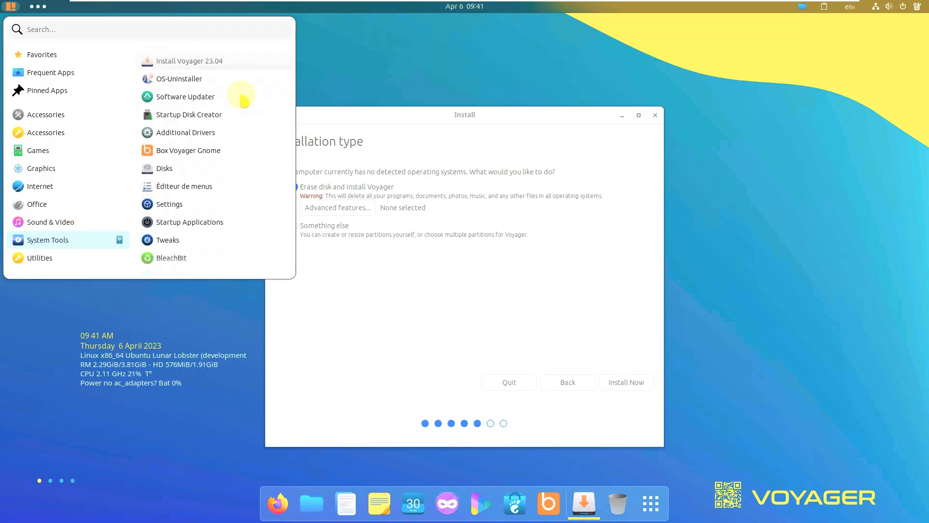
{"action": "scroll", "coordinate": [248, 213], "scroll_direction": "up", "scroll_amount": 5}
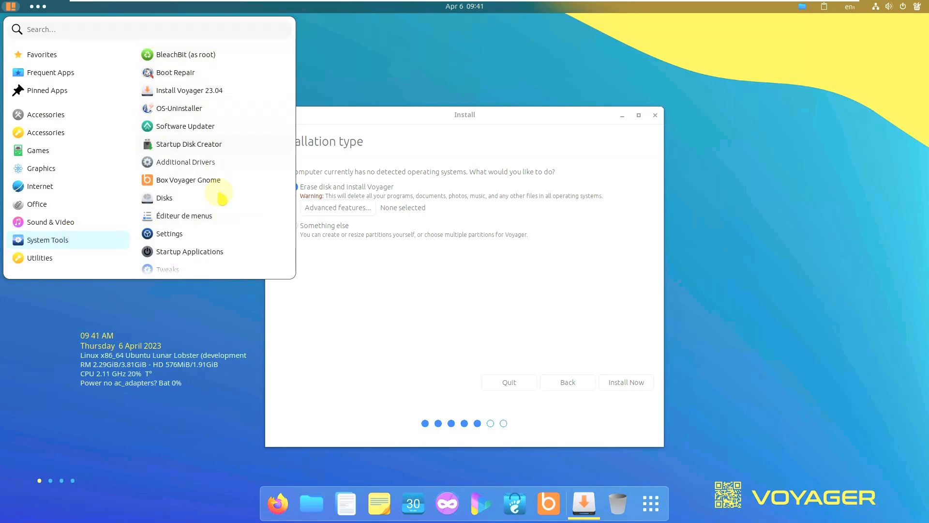
{"action": "mouse_move", "coordinate": [58, 261]}
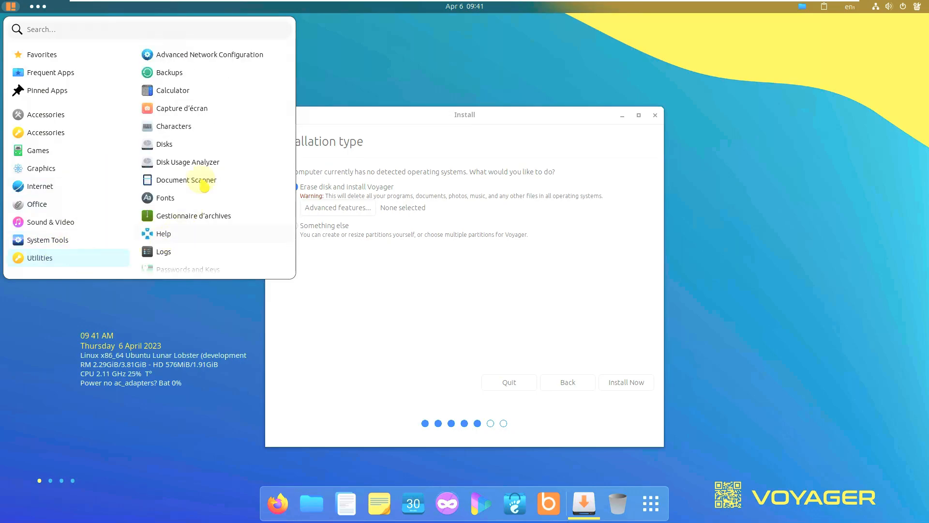
{"action": "scroll", "coordinate": [217, 88], "scroll_direction": "down", "scroll_amount": 3}
{"action": "left_click", "coordinate": [465, 118]}
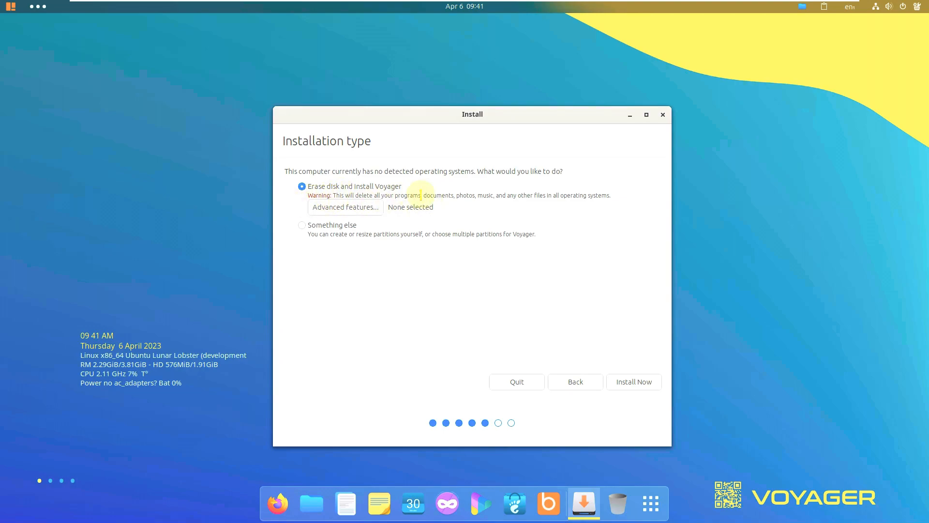
Step: Switch the installation type to Something else and back to Erase disk and install Voyager, and quit the installer
{"action": "left_click_drag", "start_coordinate": [451, 114], "coordinate": [464, 111]}
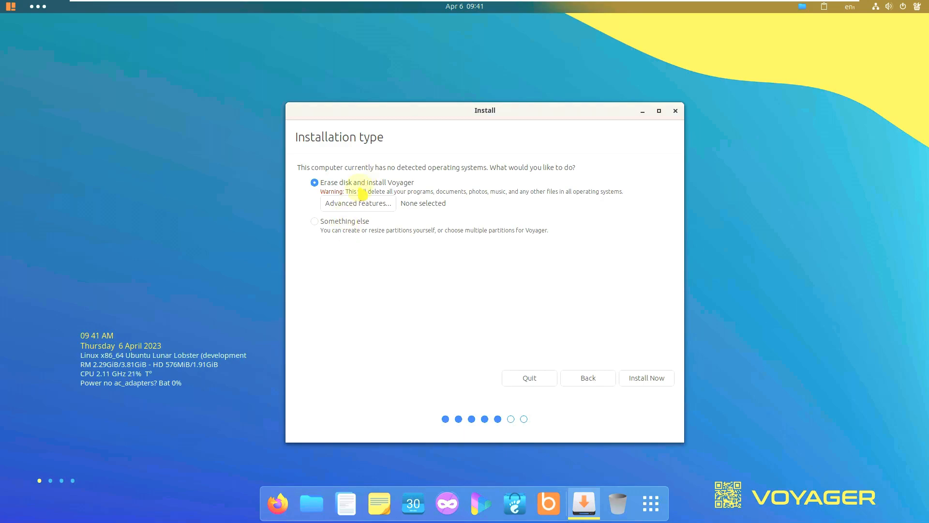
{"action": "left_click", "coordinate": [350, 227]}
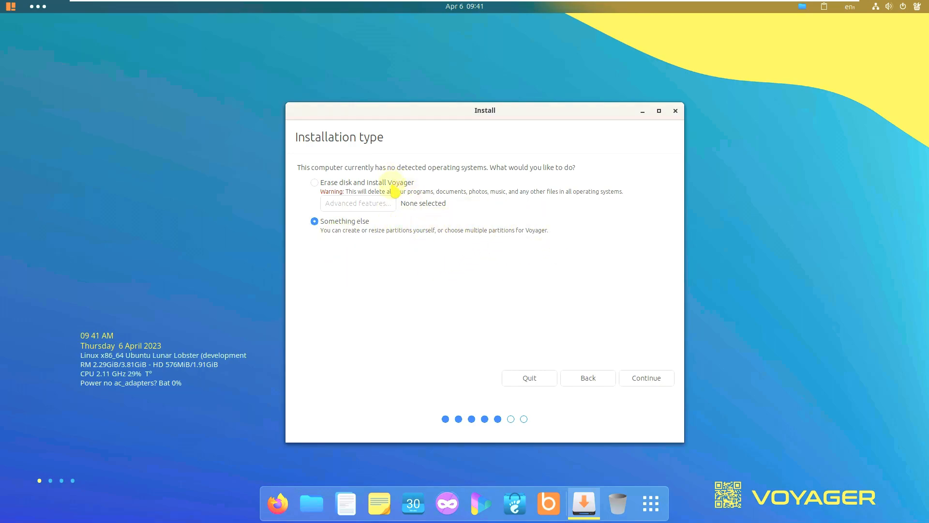
{"action": "left_click", "coordinate": [393, 186]}
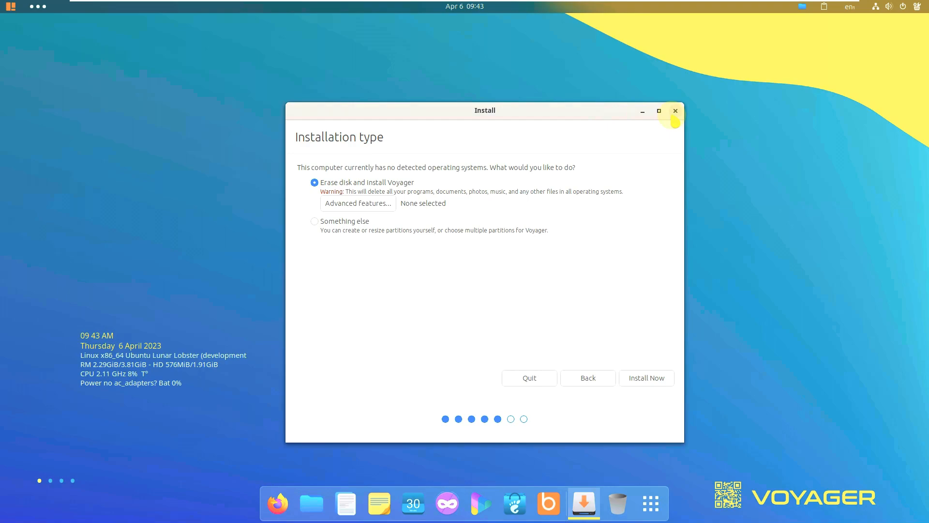
{"action": "left_click", "coordinate": [675, 111]}
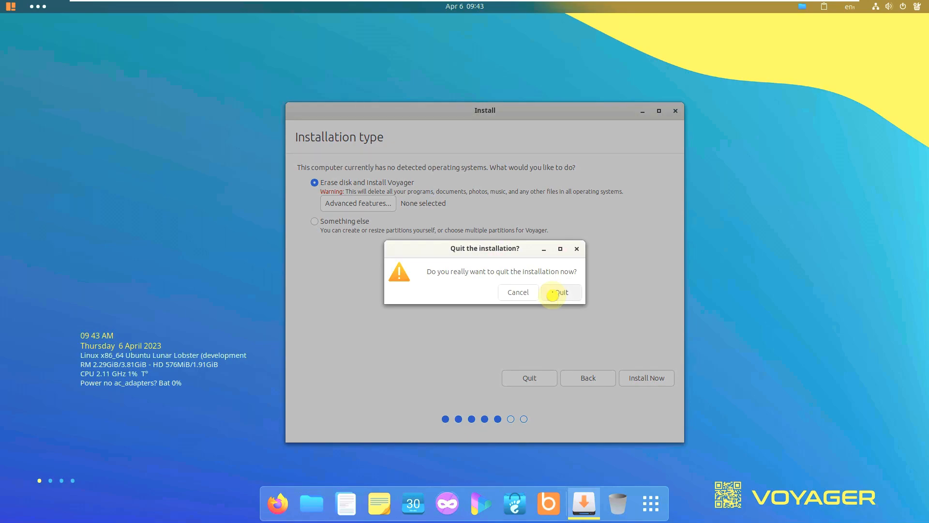
{"action": "left_click", "coordinate": [557, 293]}
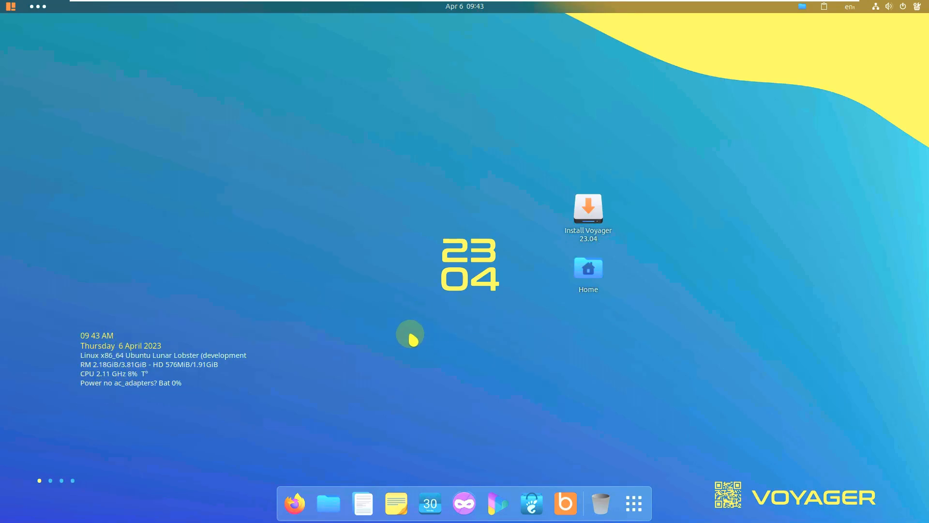
Step: Look through the pages of the full application grid and close it
{"action": "left_click", "coordinate": [634, 503]}
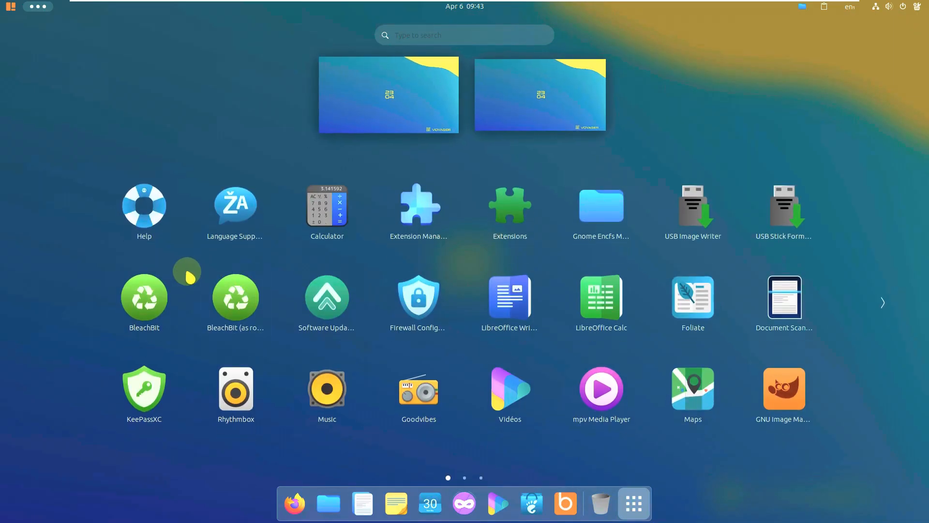
{"action": "scroll", "coordinate": [186, 270], "scroll_direction": "down", "scroll_amount": 1}
{"action": "scroll", "coordinate": [187, 270], "scroll_direction": "up", "scroll_amount": 1}
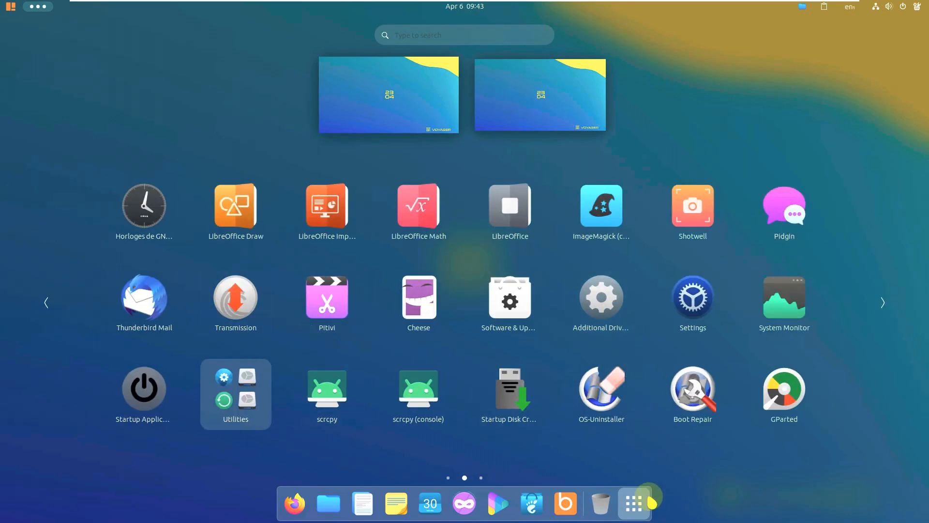
{"action": "left_click", "coordinate": [639, 507]}
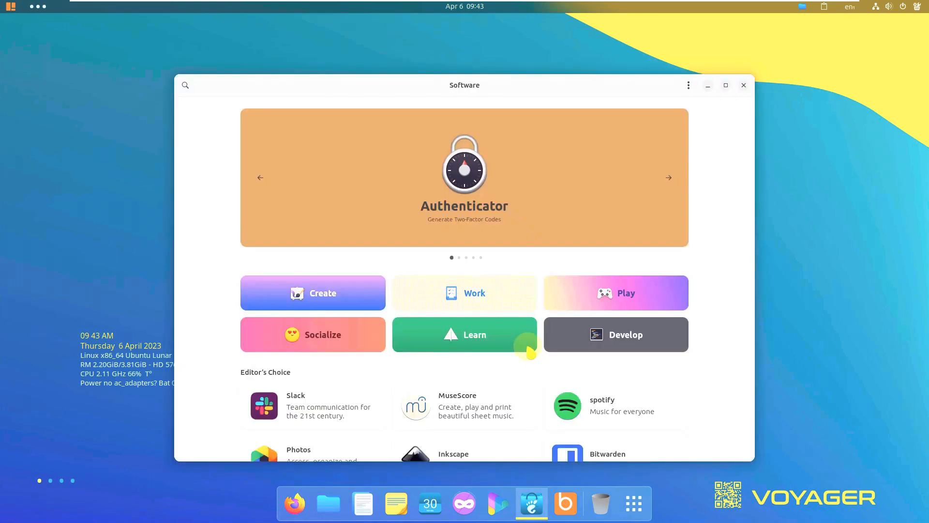
Step: View the version information in the Software store's About dialog and close it
{"action": "left_click", "coordinate": [688, 86]}
{"action": "left_click", "coordinate": [692, 141]}
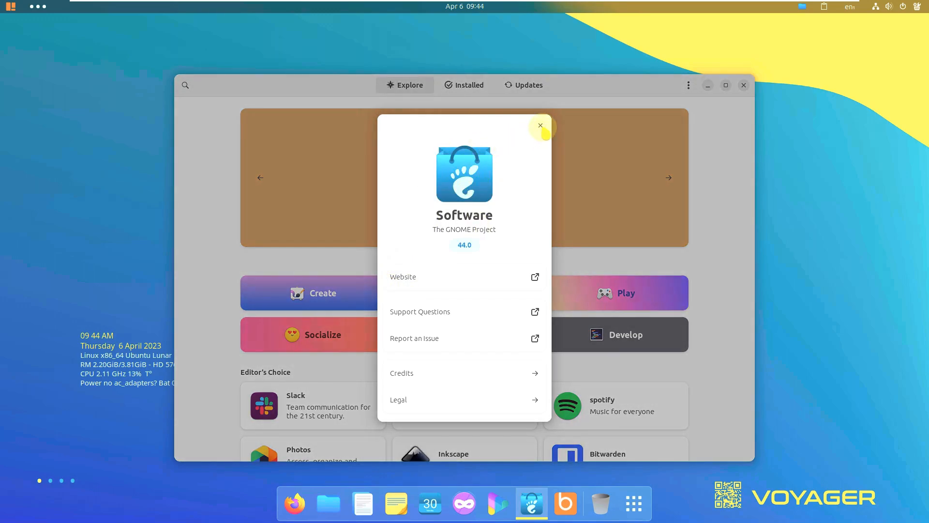
{"action": "left_click", "coordinate": [540, 126]}
Step: Show the installed apps in the Software store, maximize its window and look through the list
{"action": "left_click", "coordinate": [477, 90]}
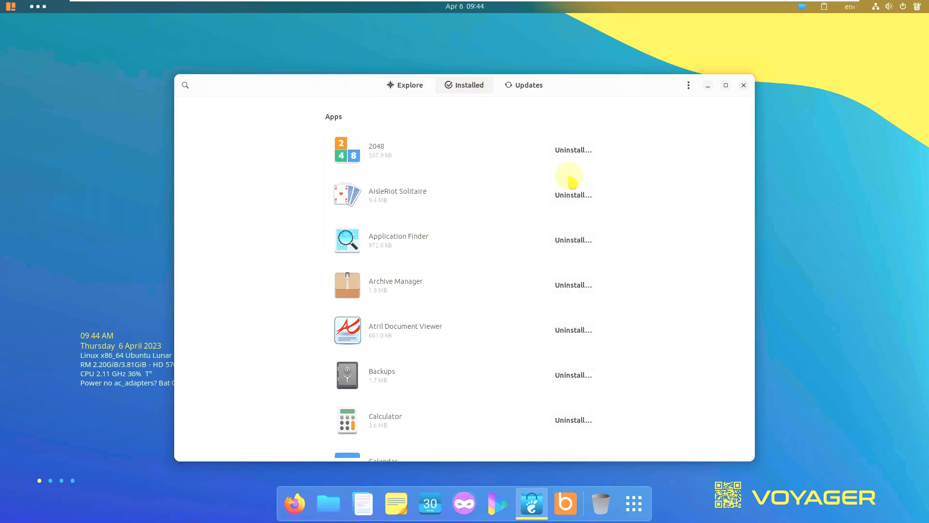
{"action": "left_click", "coordinate": [725, 87]}
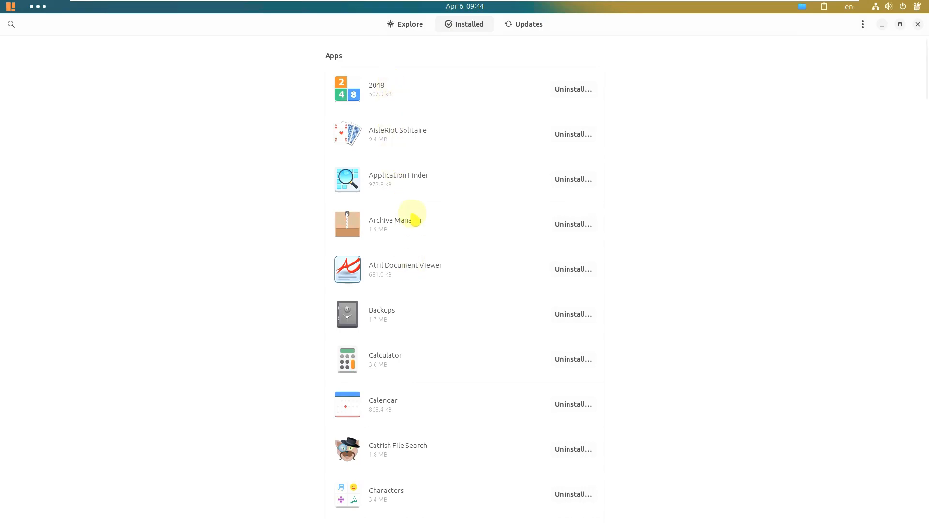
{"action": "scroll", "coordinate": [413, 145], "scroll_direction": "down", "scroll_amount": 4}
{"action": "scroll", "coordinate": [413, 131], "scroll_direction": "up", "scroll_amount": 2}
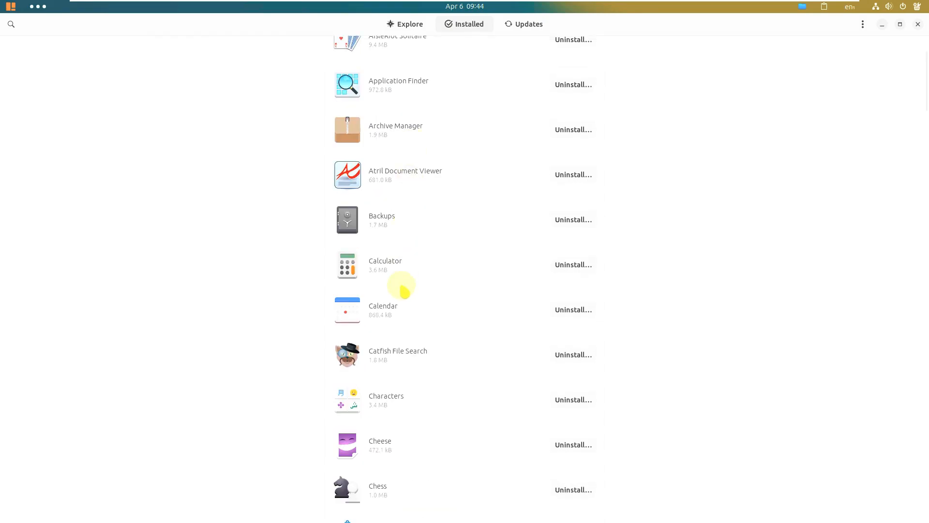
Step: View the details page of Atril Document Viewer, return to the installed apps and look further down the list
{"action": "left_click", "coordinate": [462, 180]}
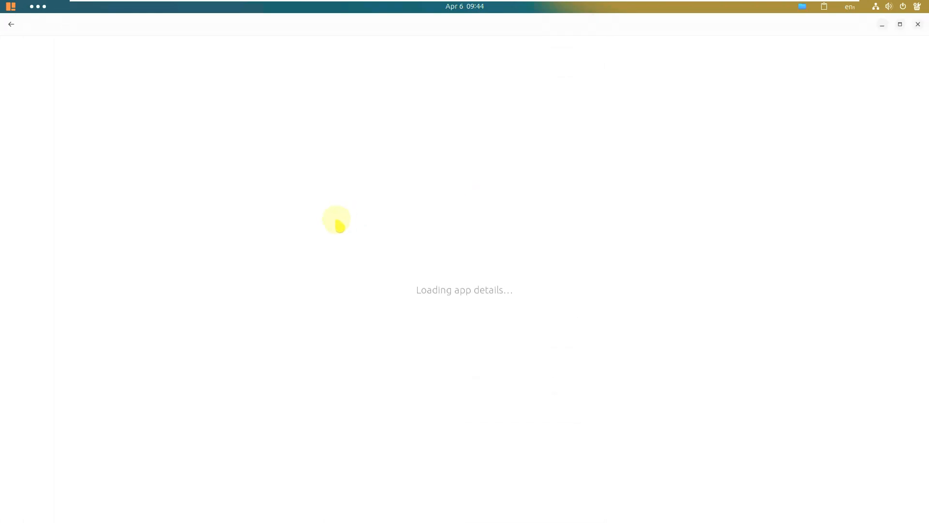
{"action": "scroll", "coordinate": [334, 227], "scroll_direction": "down", "scroll_amount": 4}
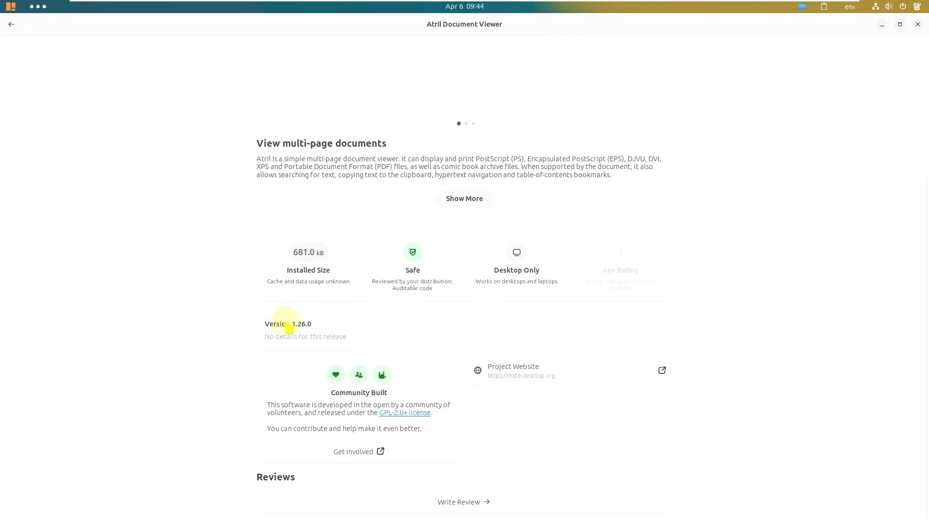
{"action": "left_click", "coordinate": [9, 24]}
{"action": "scroll", "coordinate": [520, 227], "scroll_direction": "down", "scroll_amount": 3}
{"action": "scroll", "coordinate": [520, 228], "scroll_direction": "down", "scroll_amount": 2}
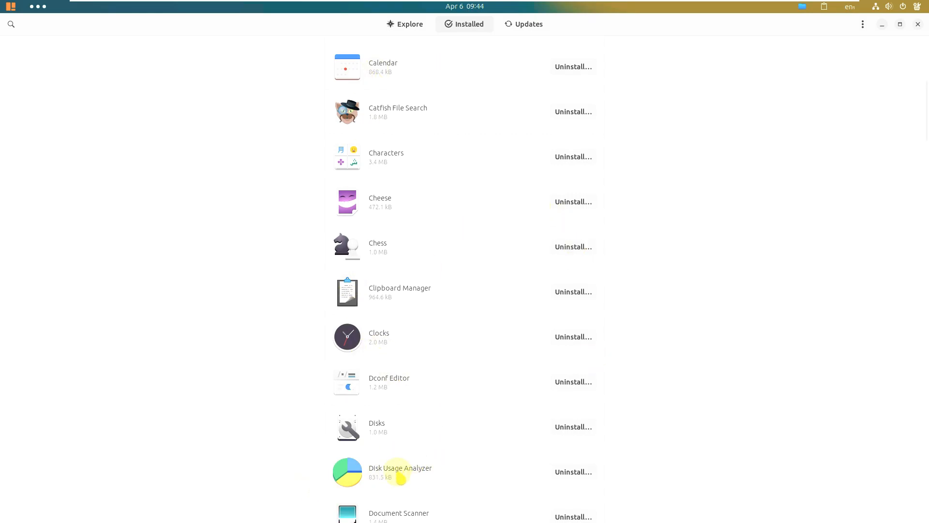
{"action": "scroll", "coordinate": [866, 238], "scroll_direction": "down", "scroll_amount": 3}
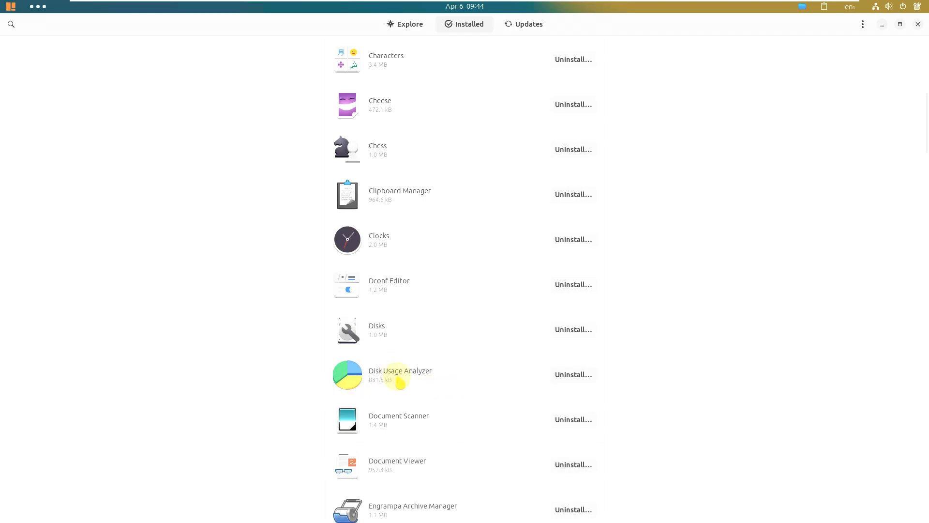
{"action": "scroll", "coordinate": [400, 380], "scroll_direction": "down", "scroll_amount": 1}
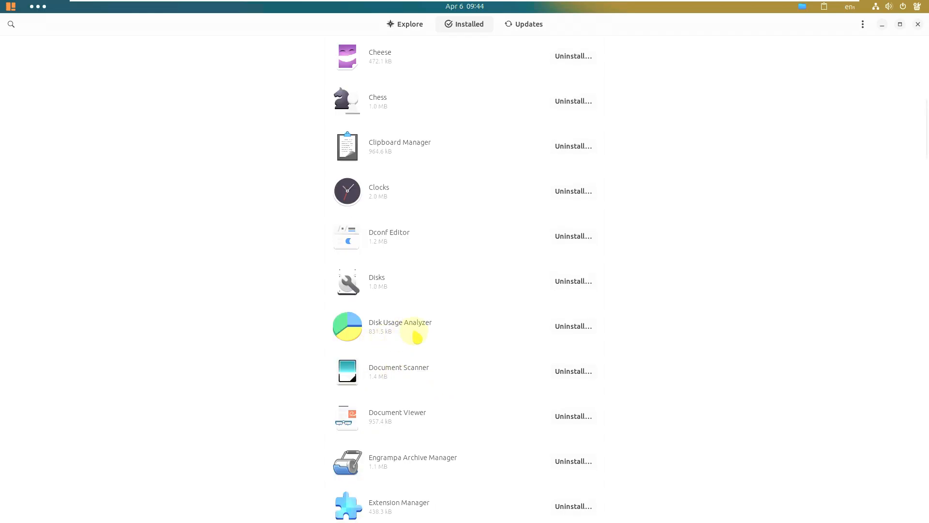
Step: View the version details of GNU Image Manipulation Program further down the installed apps and return to the list
{"action": "scroll", "coordinate": [401, 329], "scroll_direction": "down", "scroll_amount": 10}
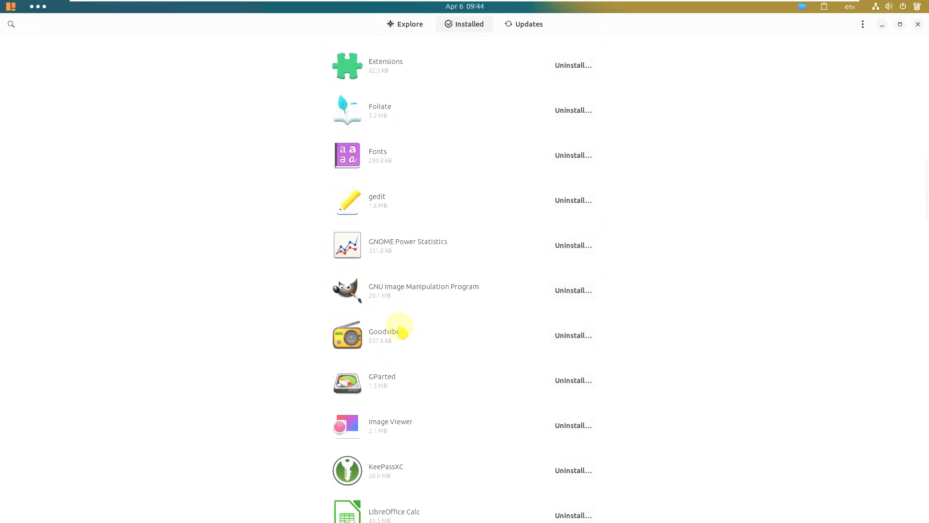
{"action": "left_click", "coordinate": [493, 285]}
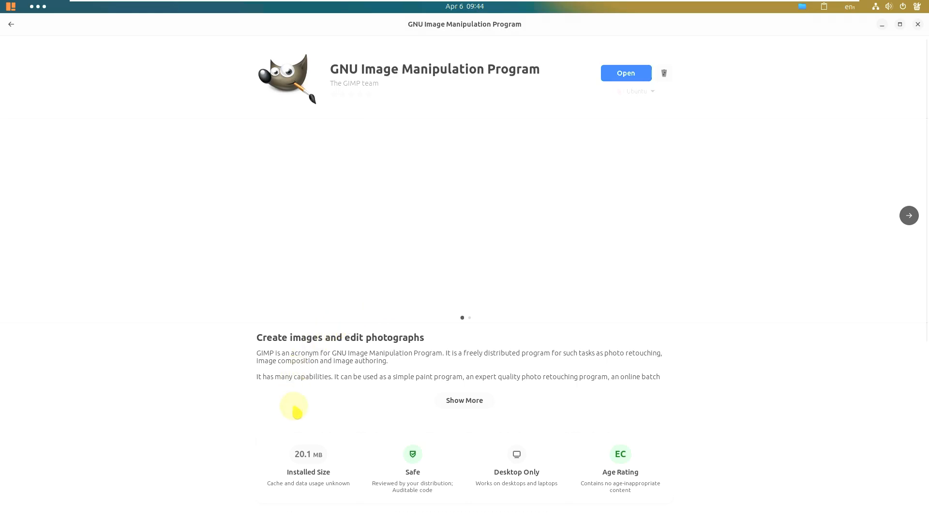
{"action": "scroll", "coordinate": [302, 420], "scroll_direction": "down", "scroll_amount": 2}
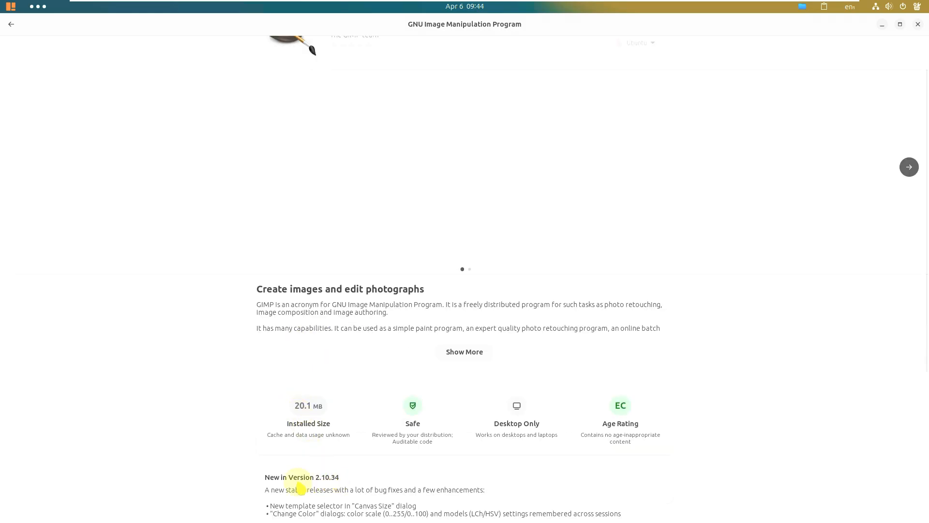
{"action": "left_click", "coordinate": [11, 24]}
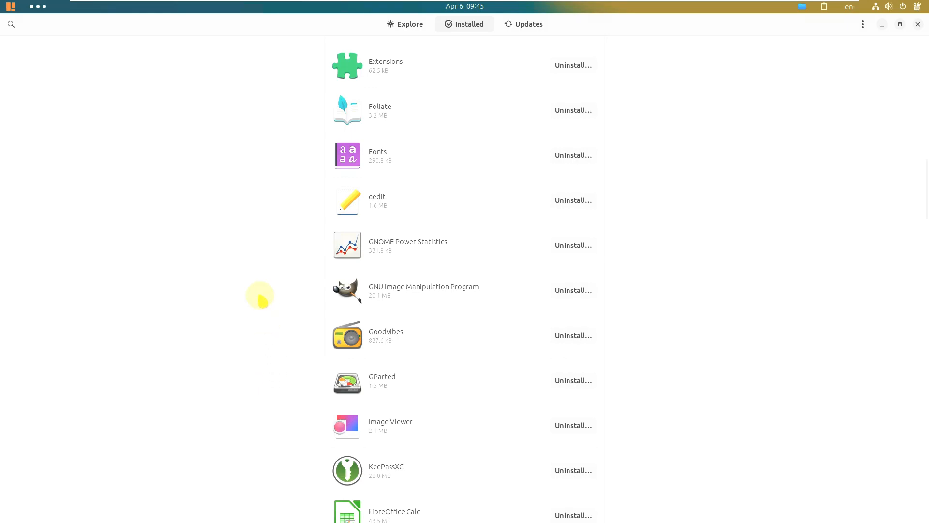
Step: View the details page of Image Viewer, including its version information, and return to the installed apps
{"action": "scroll", "coordinate": [261, 300], "scroll_direction": "down", "scroll_amount": 2}
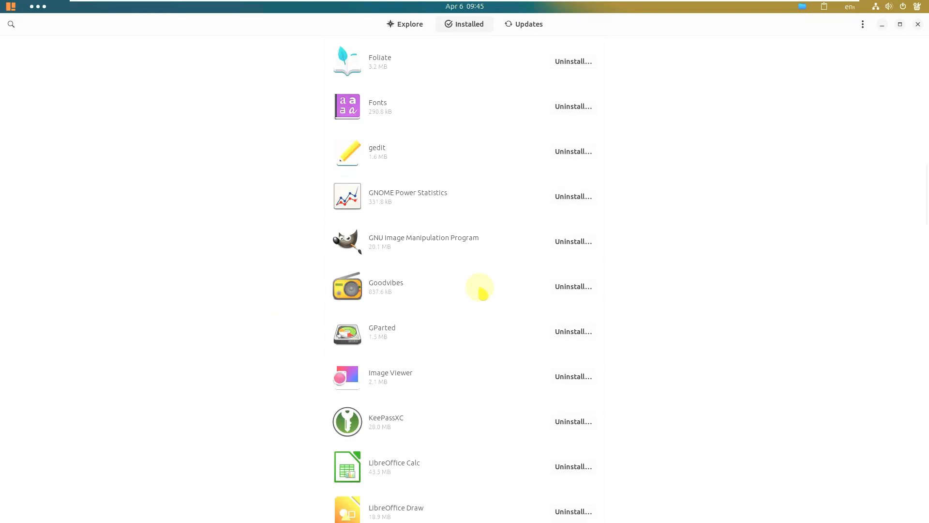
{"action": "scroll", "coordinate": [604, 280], "scroll_direction": "down", "scroll_amount": 2}
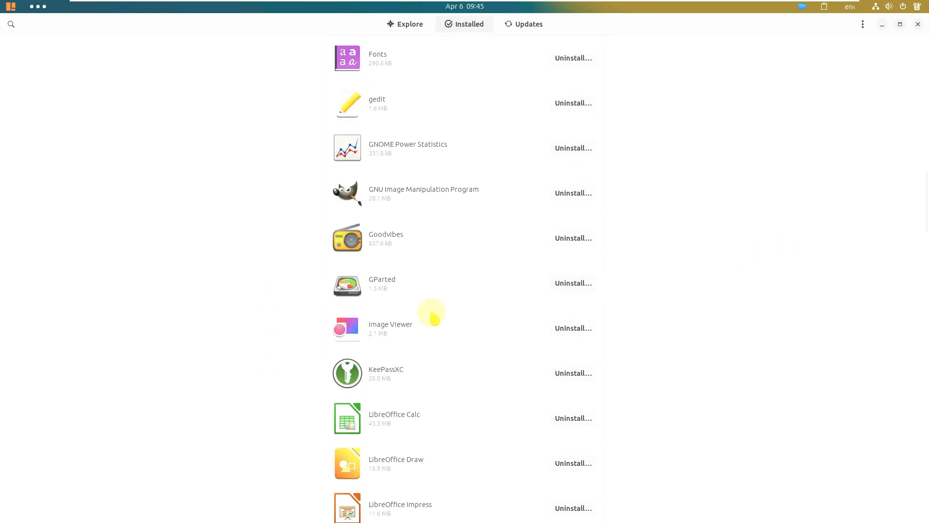
{"action": "left_click", "coordinate": [430, 314]}
{"action": "scroll", "coordinate": [709, 283], "scroll_direction": "down", "scroll_amount": 5}
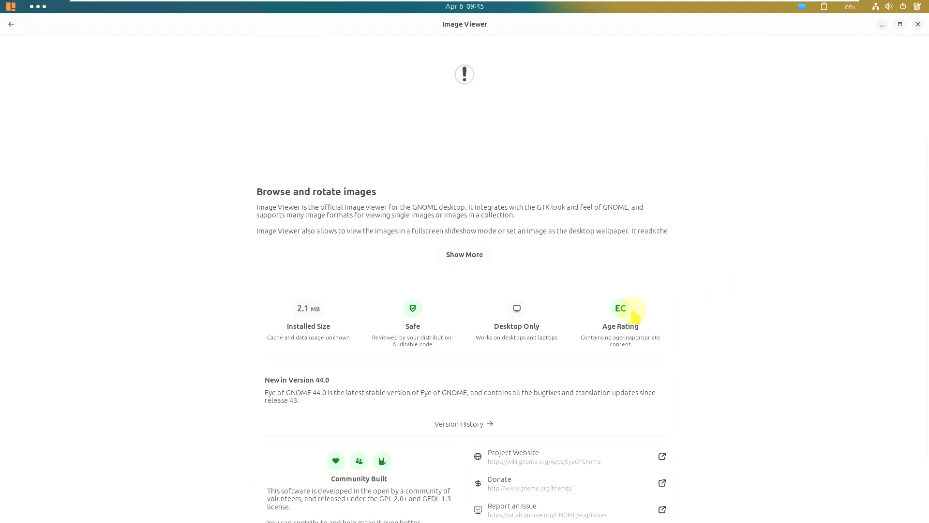
{"action": "left_click", "coordinate": [22, 28]}
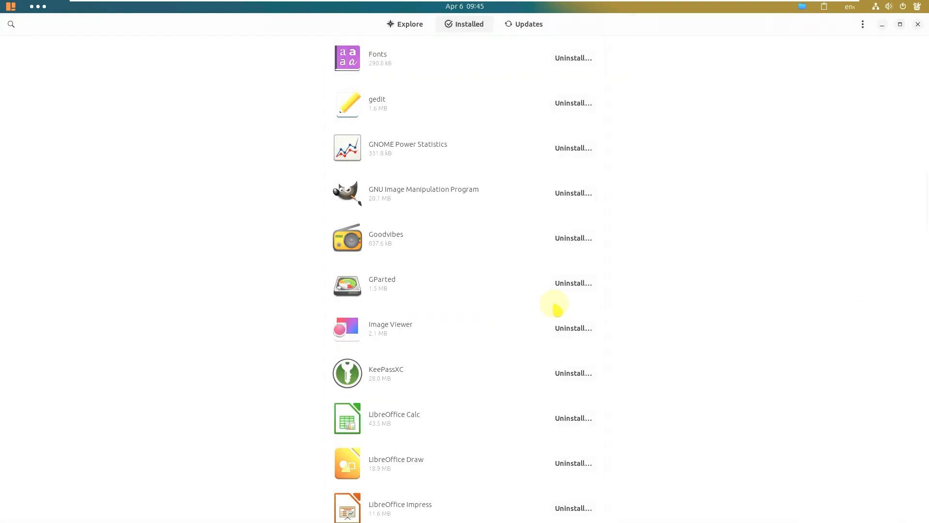
Step: Check the version information on the LibreOffice Calc details page and go back to the installed apps
{"action": "scroll", "coordinate": [556, 304], "scroll_direction": "down", "scroll_amount": 4}
{"action": "left_click", "coordinate": [435, 327]}
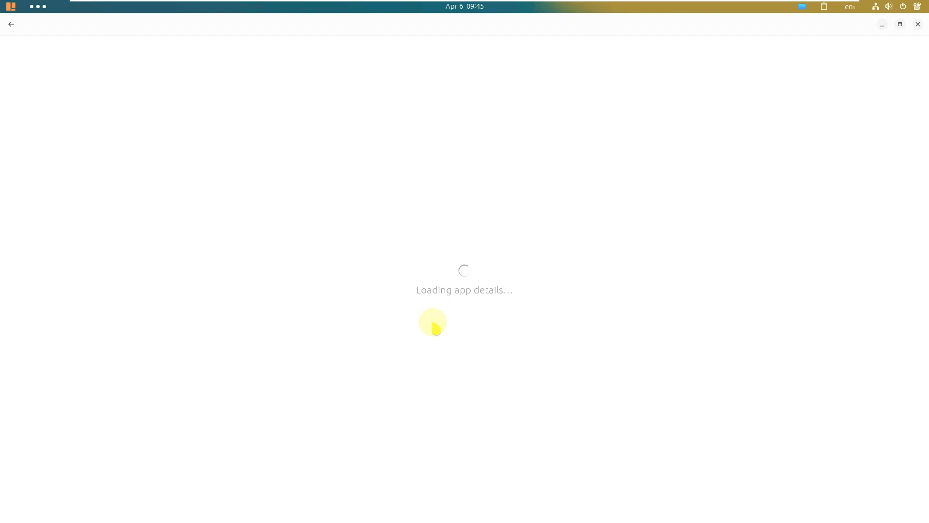
{"action": "scroll", "coordinate": [434, 327], "scroll_direction": "down", "scroll_amount": 5}
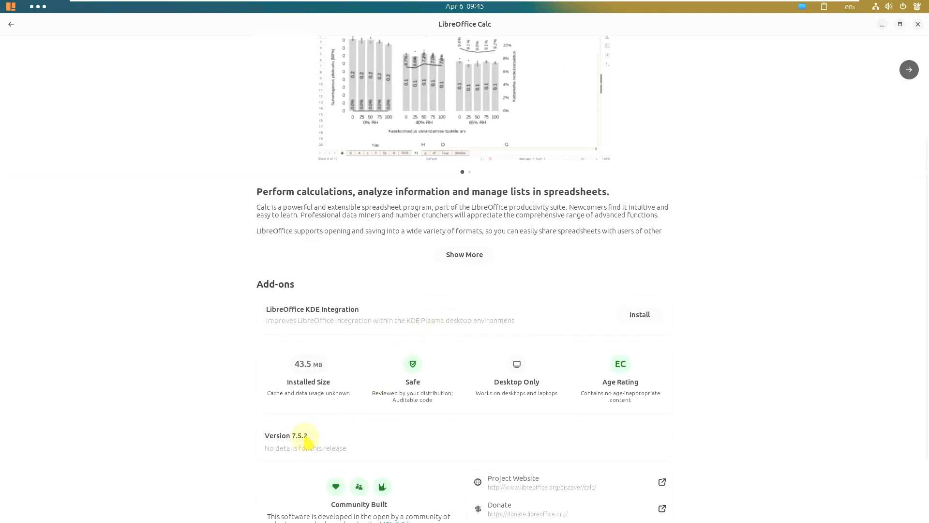
{"action": "left_click", "coordinate": [11, 25]}
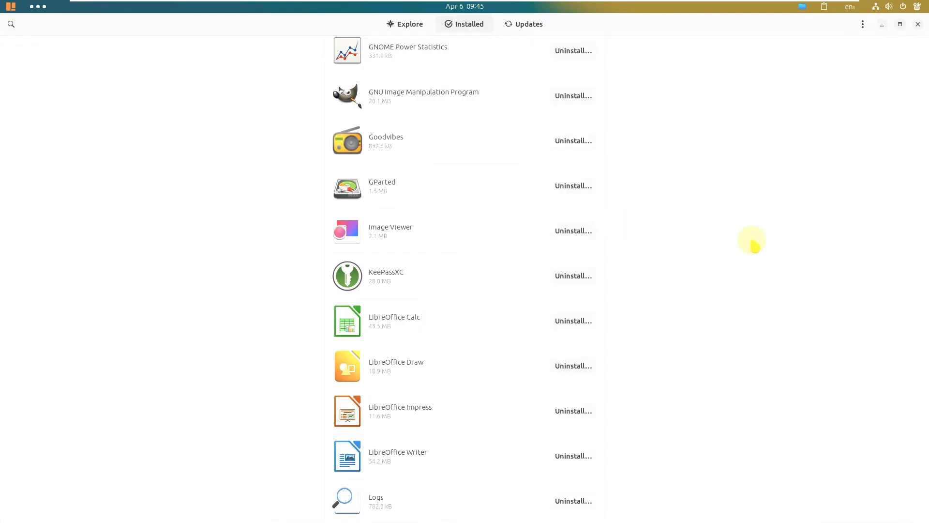
Step: Look past the LibreOffice apps in the installed list, check Mousepad's version details and return to the list
{"action": "scroll", "coordinate": [769, 287], "scroll_direction": "down", "scroll_amount": 4}
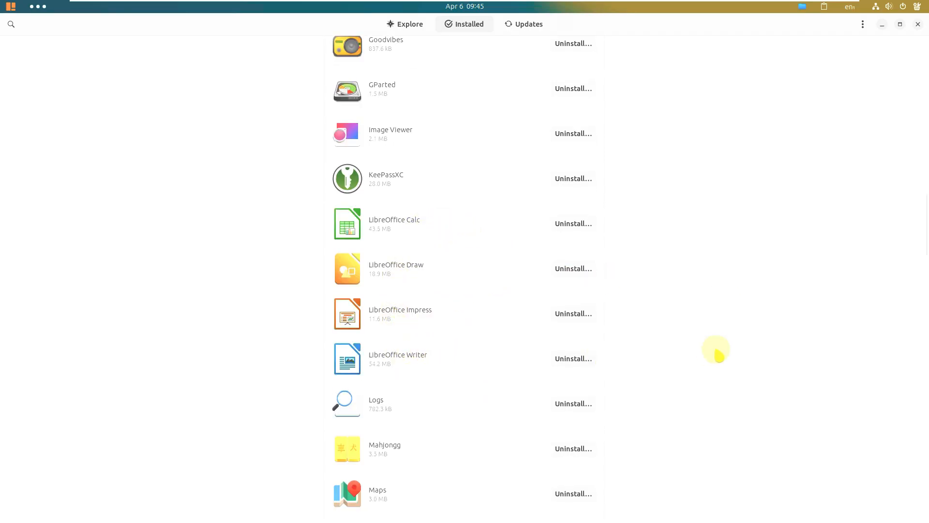
{"action": "scroll", "coordinate": [718, 355], "scroll_direction": "down", "scroll_amount": 10}
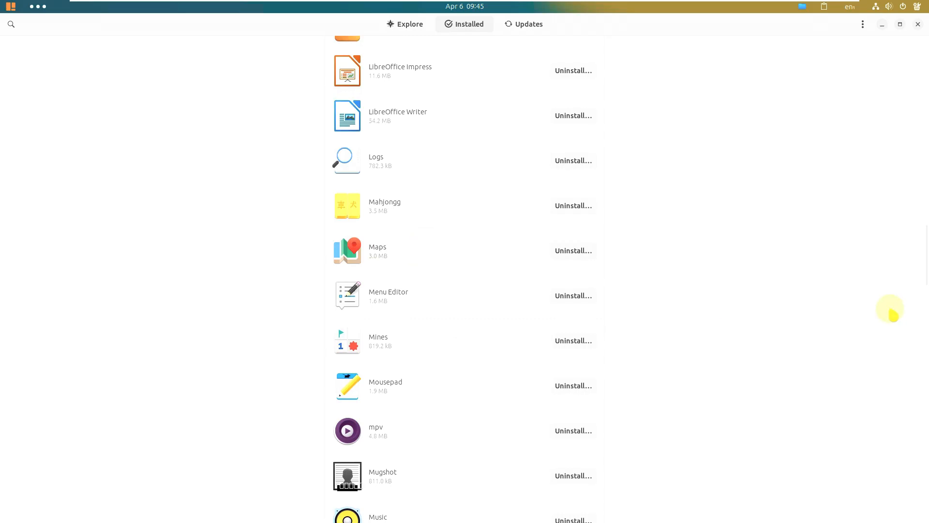
{"action": "scroll", "coordinate": [898, 316], "scroll_direction": "down", "scroll_amount": 4}
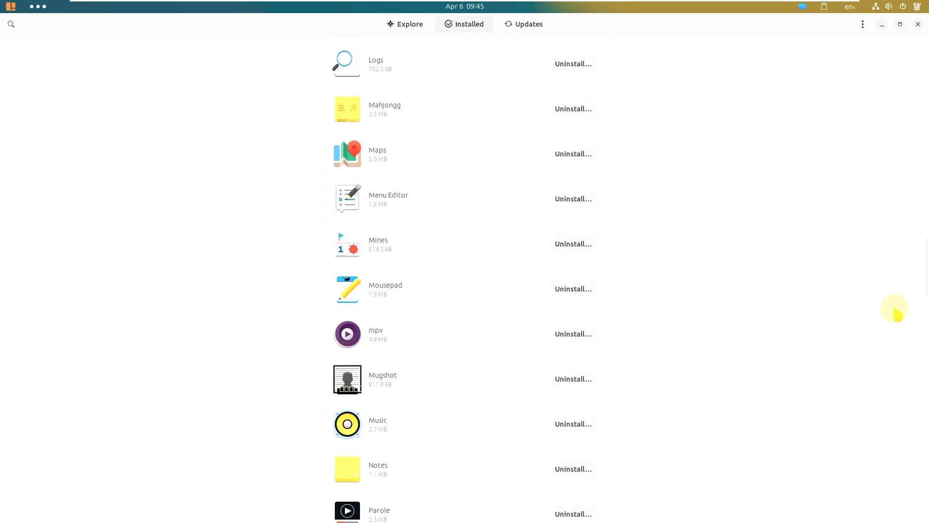
{"action": "left_click", "coordinate": [463, 289]}
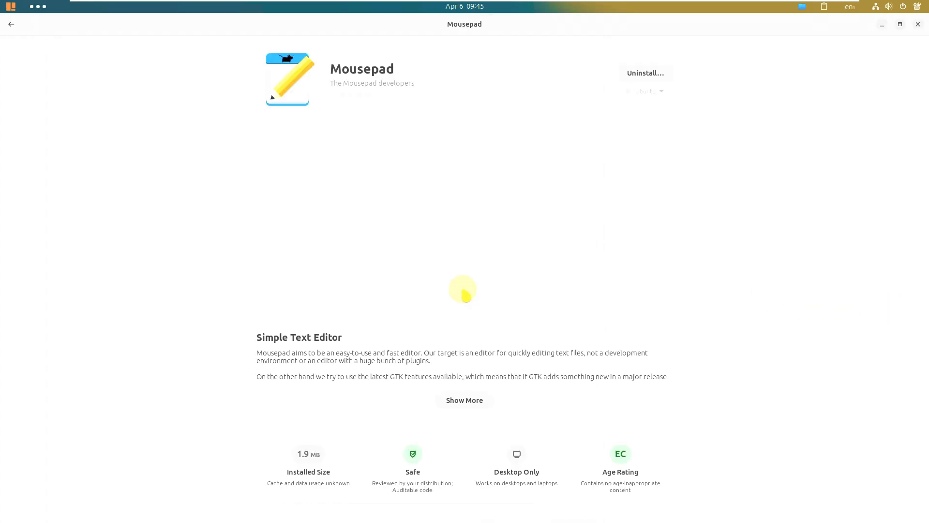
{"action": "scroll", "coordinate": [465, 293], "scroll_direction": "down", "scroll_amount": 4}
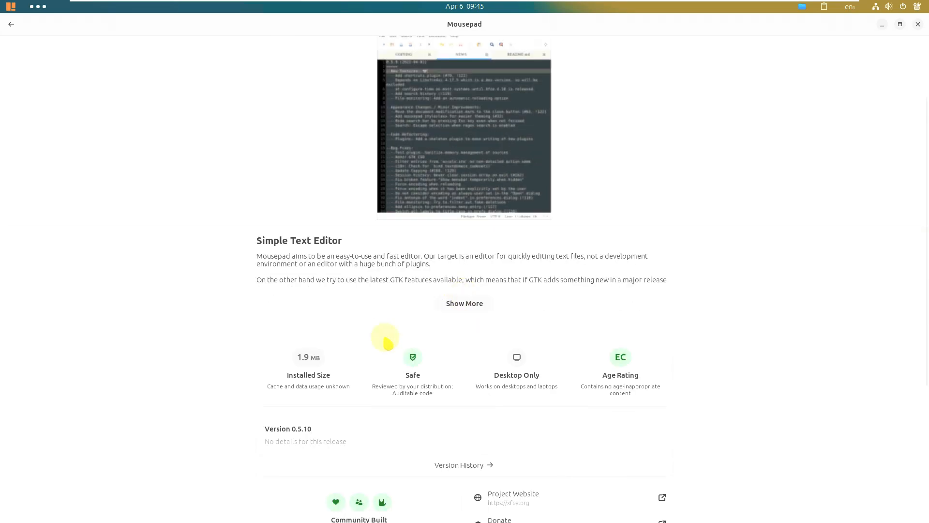
{"action": "left_click", "coordinate": [11, 24]}
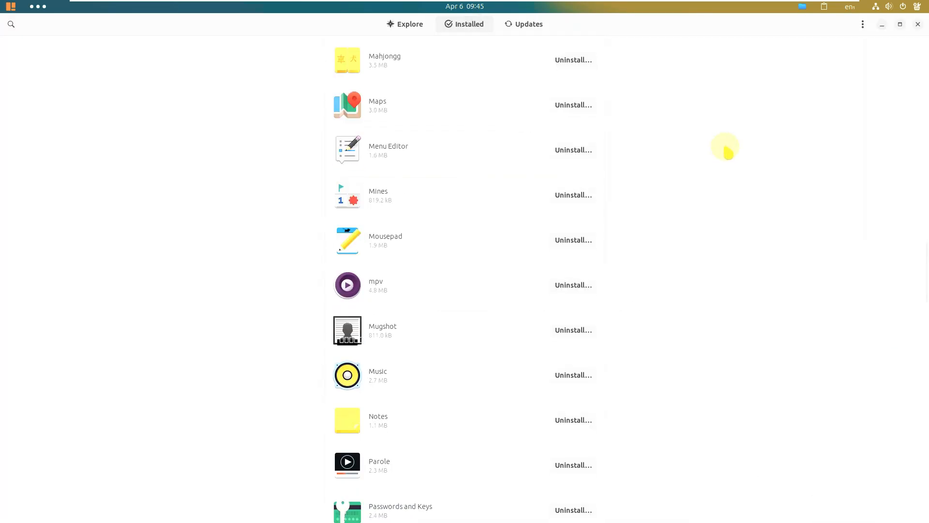
Step: View the details page of the Parole media player twice, checking its version, and return to the installed apps
{"action": "scroll", "coordinate": [728, 152], "scroll_direction": "down", "scroll_amount": 3}
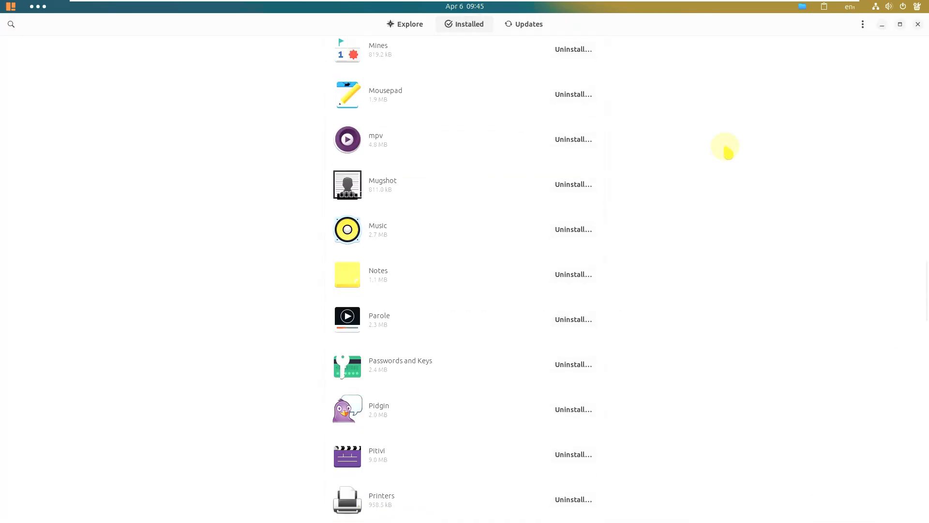
{"action": "left_click", "coordinate": [423, 320]}
{"action": "scroll", "coordinate": [307, 307], "scroll_direction": "down", "scroll_amount": 5}
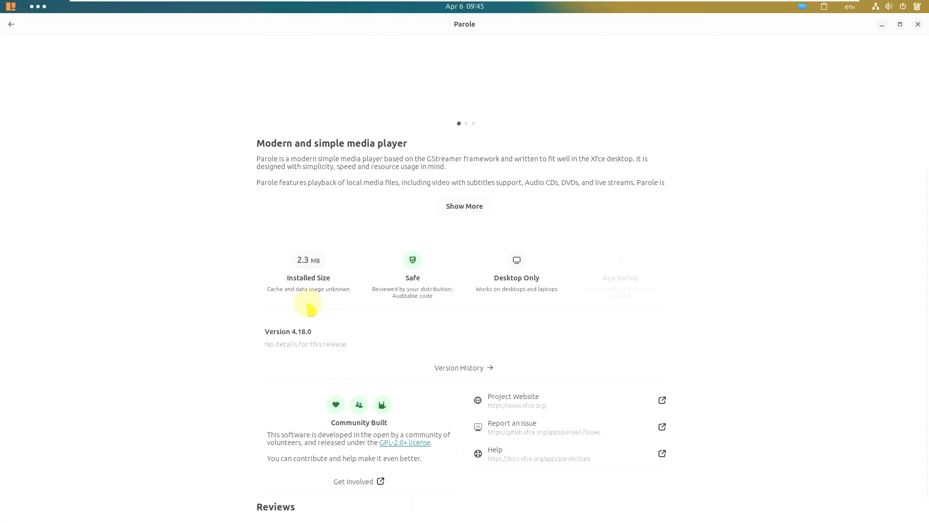
{"action": "left_click", "coordinate": [11, 32]}
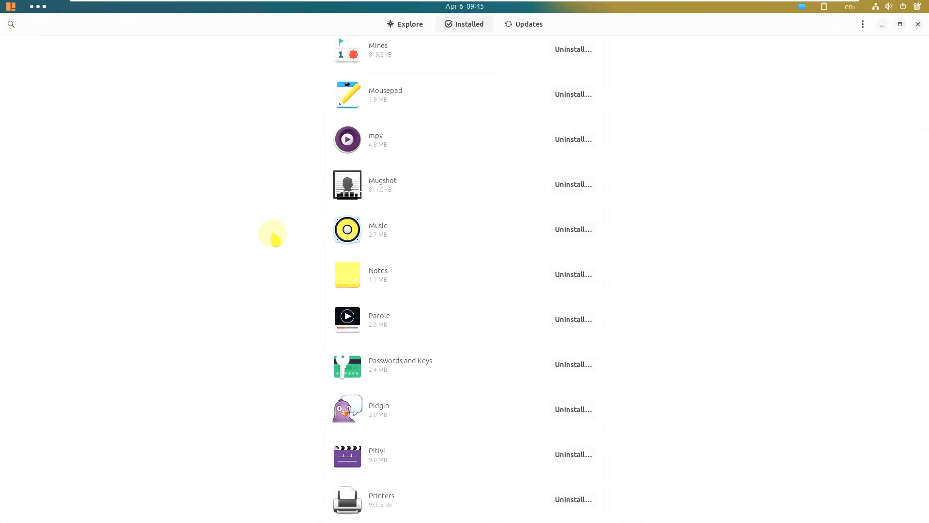
{"action": "left_click", "coordinate": [392, 315]}
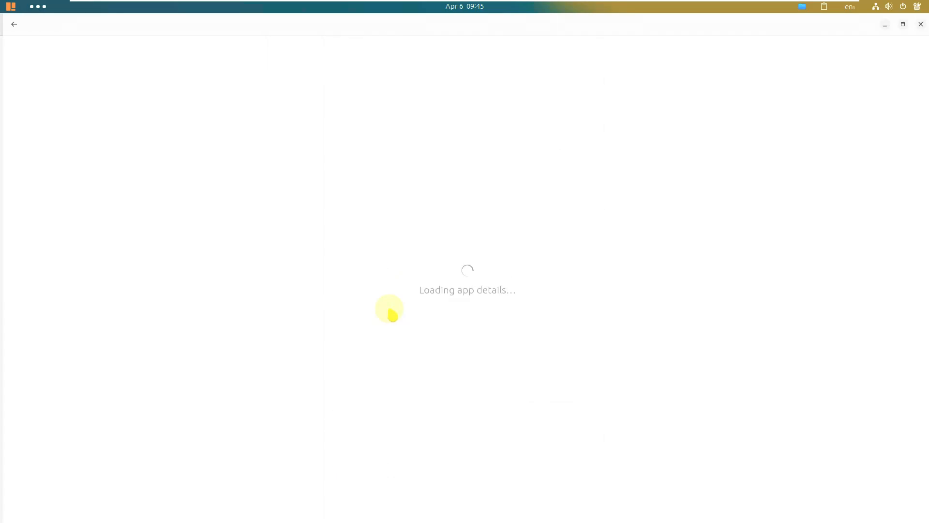
{"action": "scroll", "coordinate": [572, 376], "scroll_direction": "down", "scroll_amount": 5}
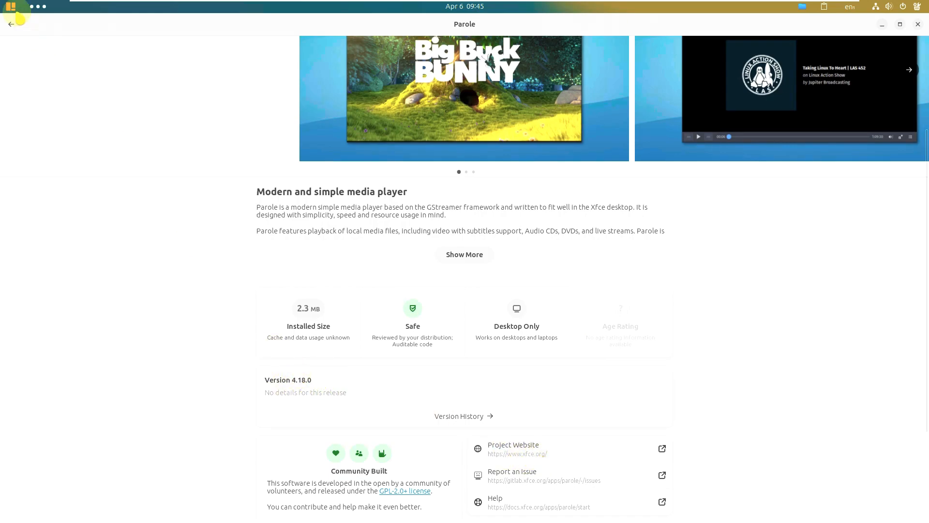
{"action": "left_click", "coordinate": [11, 24]}
Step: View Pidgin's add-ons and version information on its details page and return to the installed apps
{"action": "scroll", "coordinate": [431, 341], "scroll_direction": "down", "scroll_amount": 3}
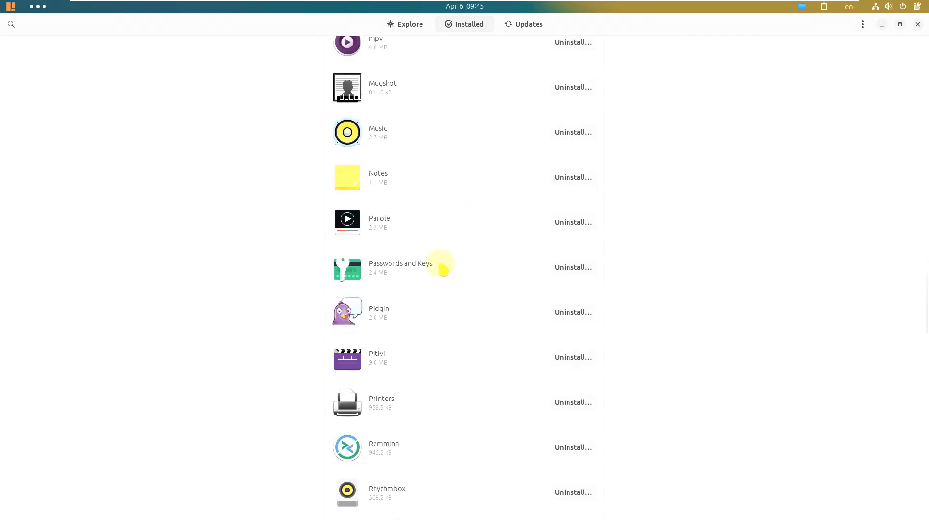
{"action": "left_click", "coordinate": [438, 311]}
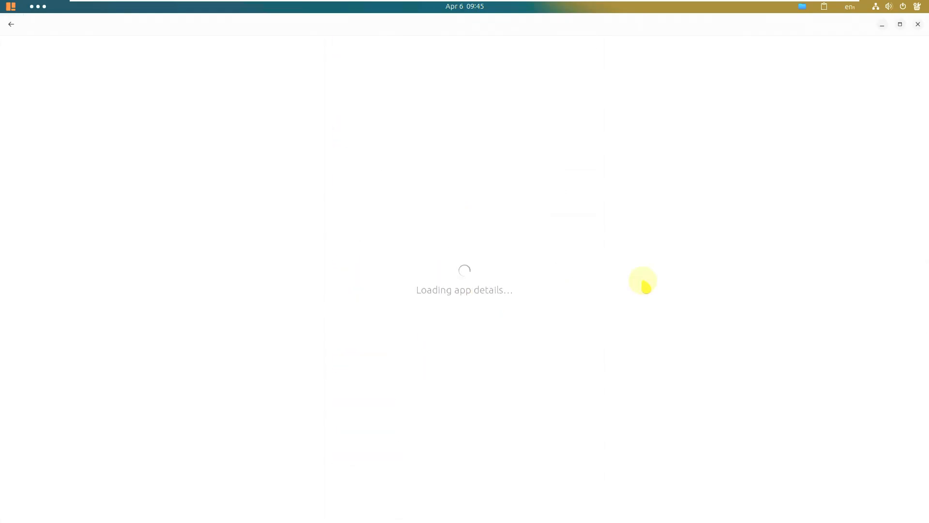
{"action": "scroll", "coordinate": [592, 331], "scroll_direction": "down", "scroll_amount": 3}
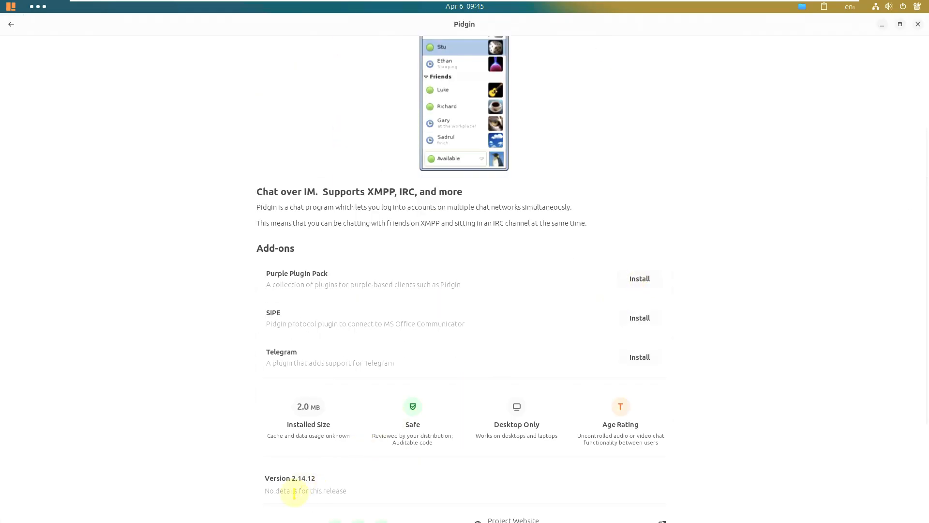
{"action": "left_click", "coordinate": [11, 24]}
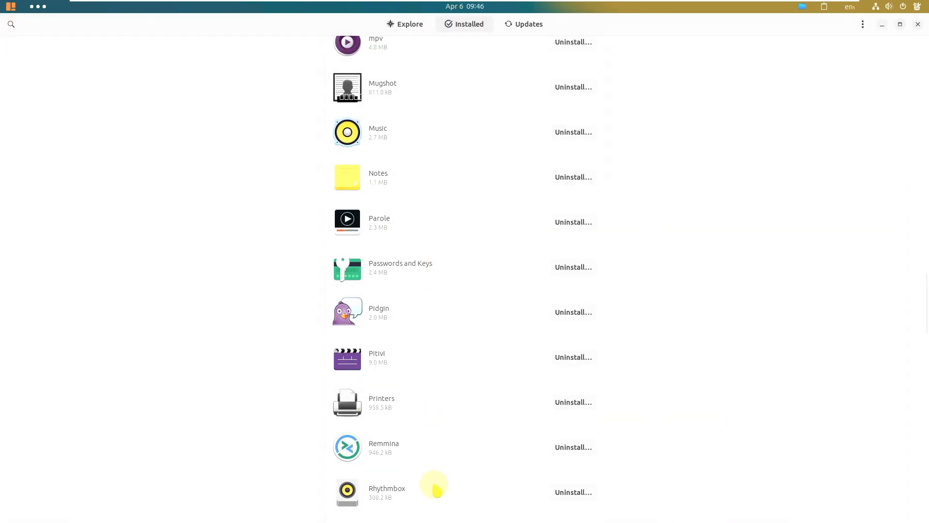
Step: Check the version information on the Rhythmbox details page and return to the installed apps
{"action": "left_click", "coordinate": [437, 490]}
{"action": "scroll", "coordinate": [422, 320], "scroll_direction": "down", "scroll_amount": 4}
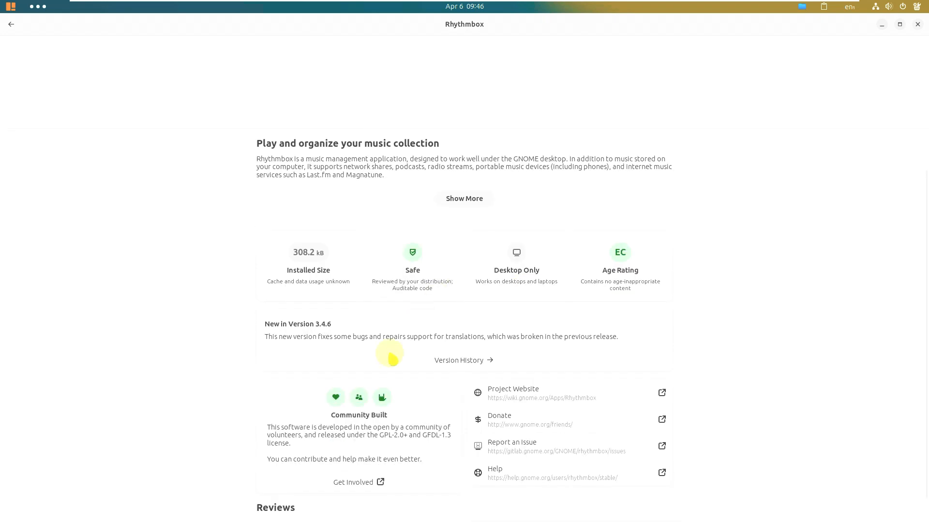
{"action": "left_click", "coordinate": [18, 27]}
Step: View the description and version of Ristretto Image Viewer and return to the installed apps
{"action": "scroll", "coordinate": [692, 270], "scroll_direction": "down", "scroll_amount": 5}
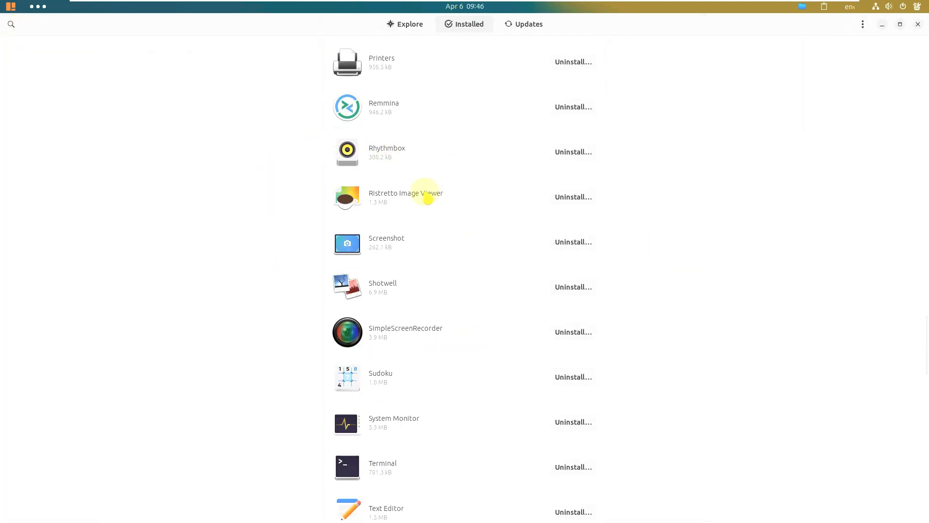
{"action": "left_click", "coordinate": [404, 193]}
{"action": "scroll", "coordinate": [298, 385], "scroll_direction": "down", "scroll_amount": 3}
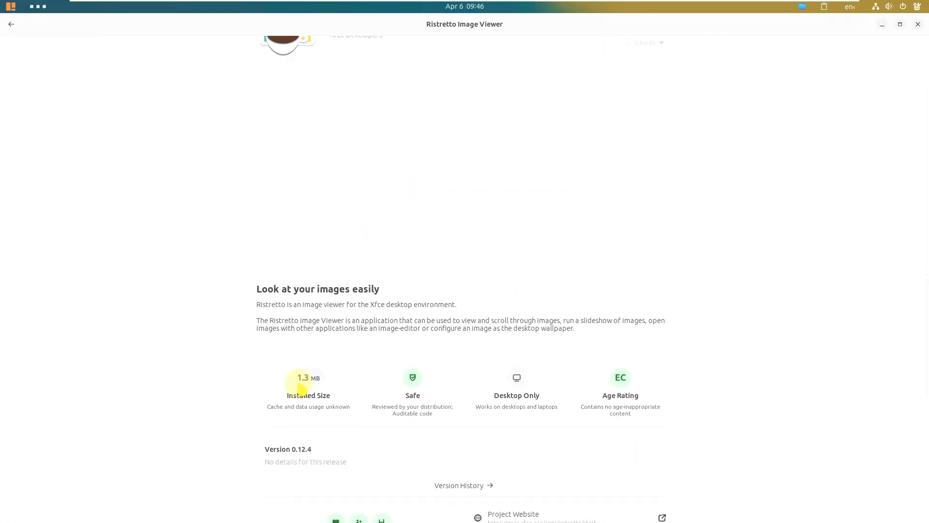
{"action": "left_click", "coordinate": [14, 28]}
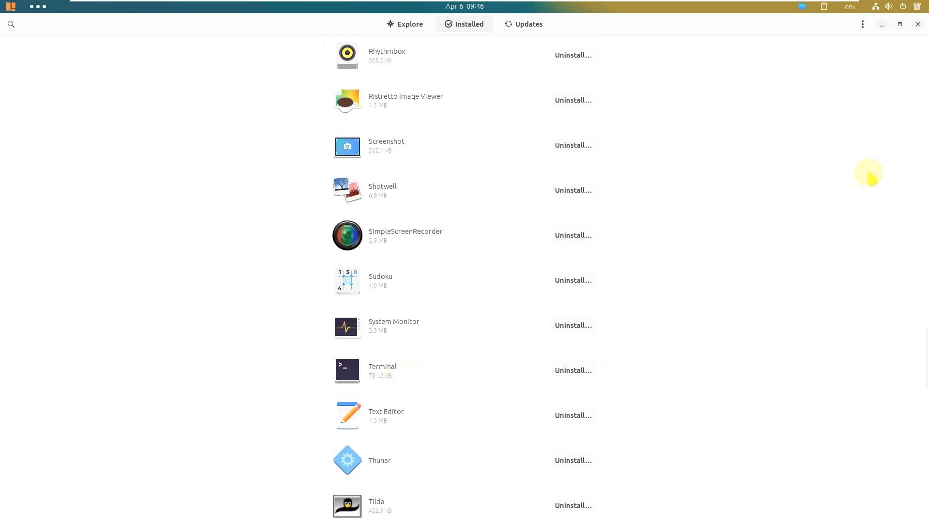
Step: View the details page of Tweaks, return to the list and look through the remaining installed and system apps
{"action": "scroll", "coordinate": [909, 164], "scroll_direction": "down", "scroll_amount": 3}
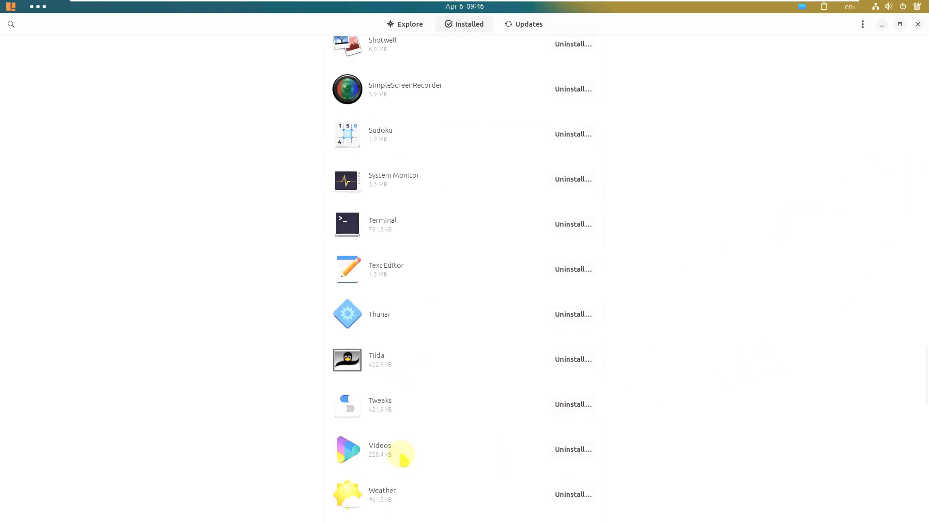
{"action": "left_click", "coordinate": [398, 407]}
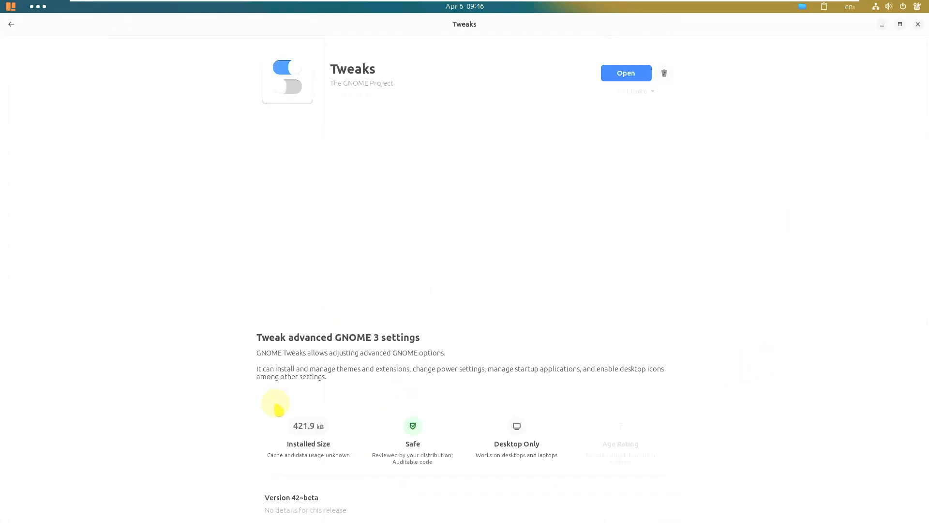
{"action": "left_click", "coordinate": [11, 25]}
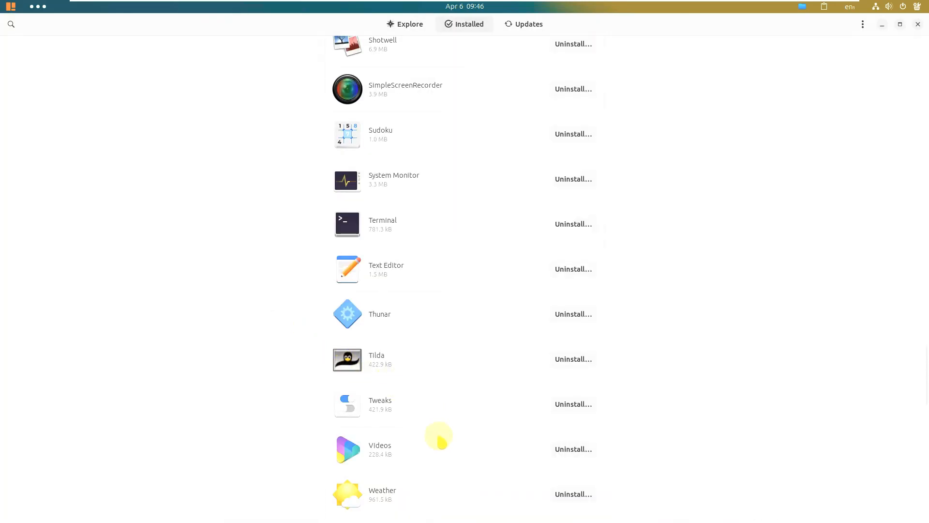
{"action": "scroll", "coordinate": [452, 455], "scroll_direction": "down", "scroll_amount": 15}
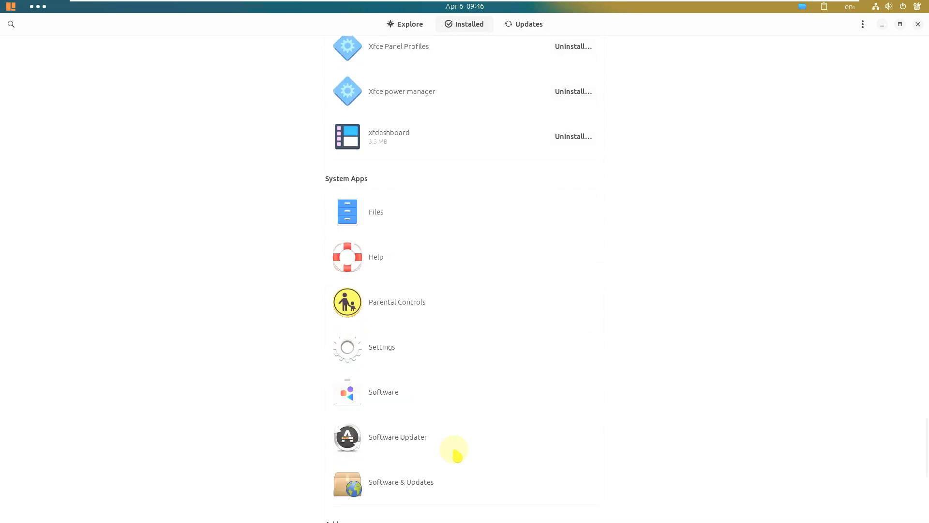
{"action": "scroll", "coordinate": [457, 454], "scroll_direction": "up", "scroll_amount": 12}
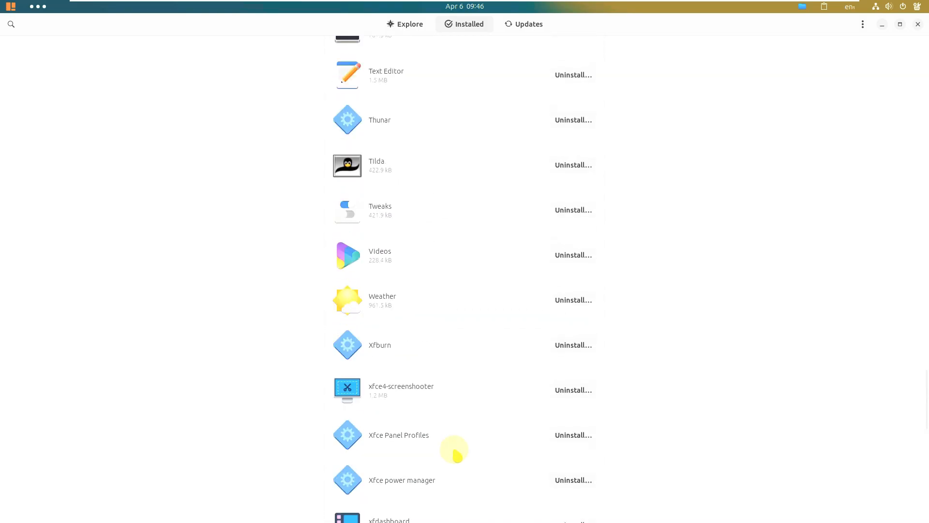
Step: View the description and version of Videos on its details page and close the software centre
{"action": "left_click", "coordinate": [441, 261]}
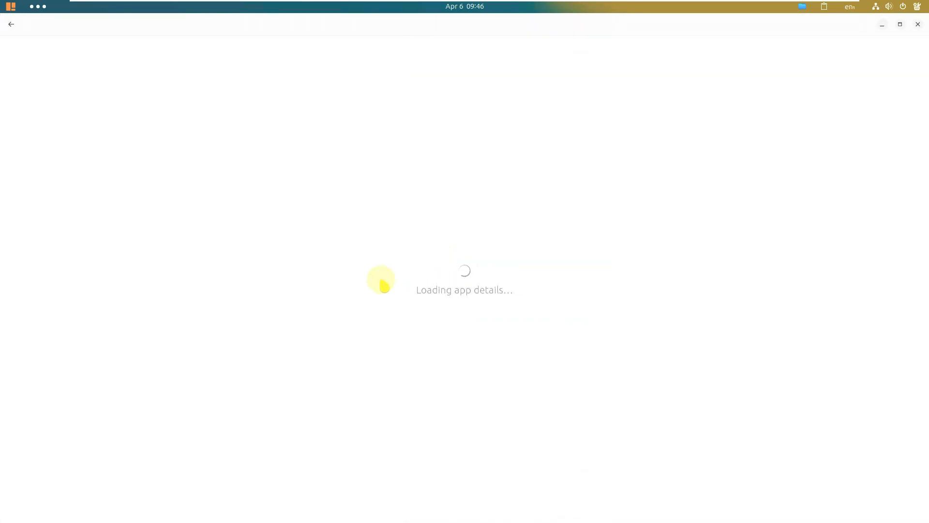
{"action": "scroll", "coordinate": [290, 387], "scroll_direction": "down", "scroll_amount": 1}
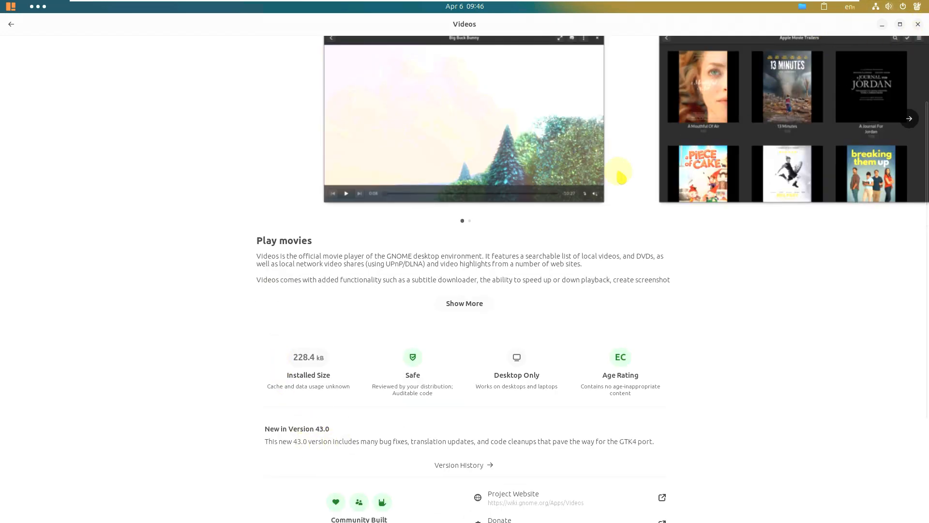
{"action": "left_click", "coordinate": [918, 24]}
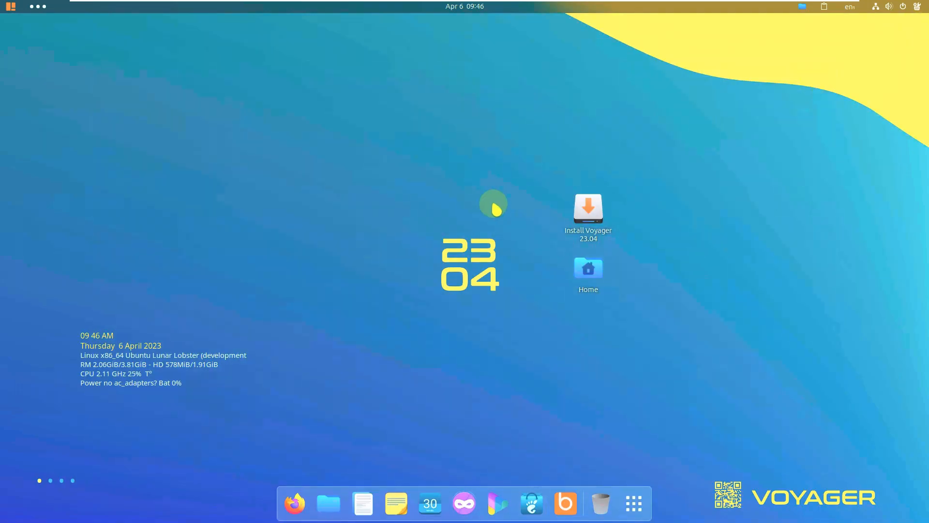
Step: Open System Monitor from the application overview, check the CPU, memory and network graphs, and close it
{"action": "left_click", "coordinate": [634, 503]}
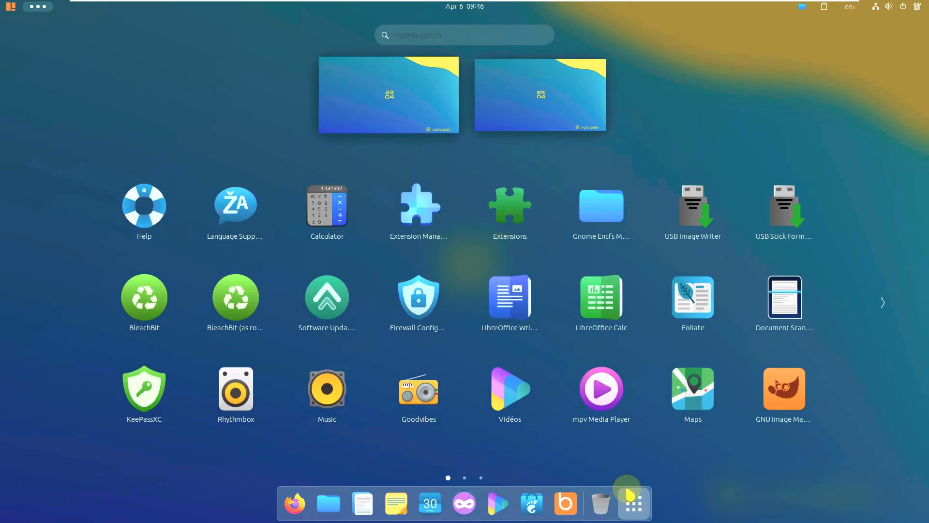
{"action": "scroll", "coordinate": [310, 371], "scroll_direction": "down", "scroll_amount": 1}
{"action": "scroll", "coordinate": [311, 371], "scroll_direction": "up", "scroll_amount": 1}
{"action": "left_click", "coordinate": [762, 325]}
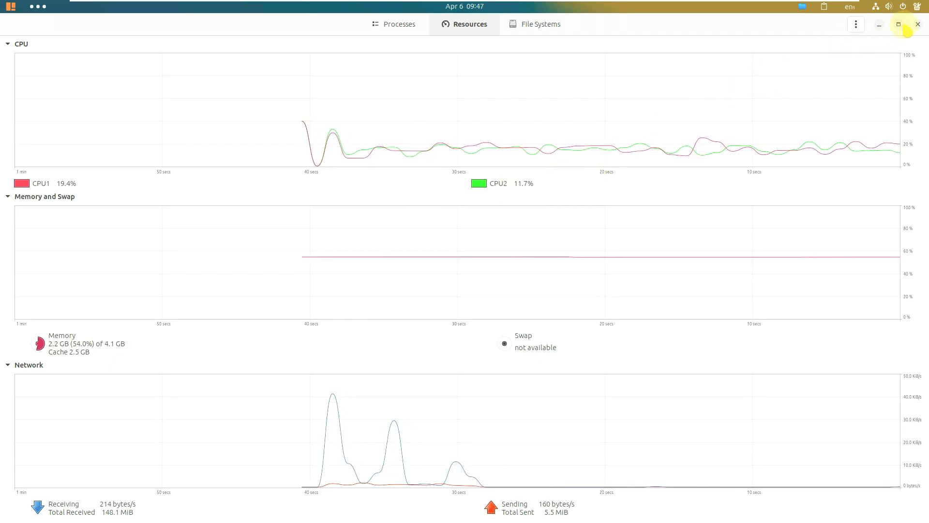
{"action": "left_click", "coordinate": [917, 24]}
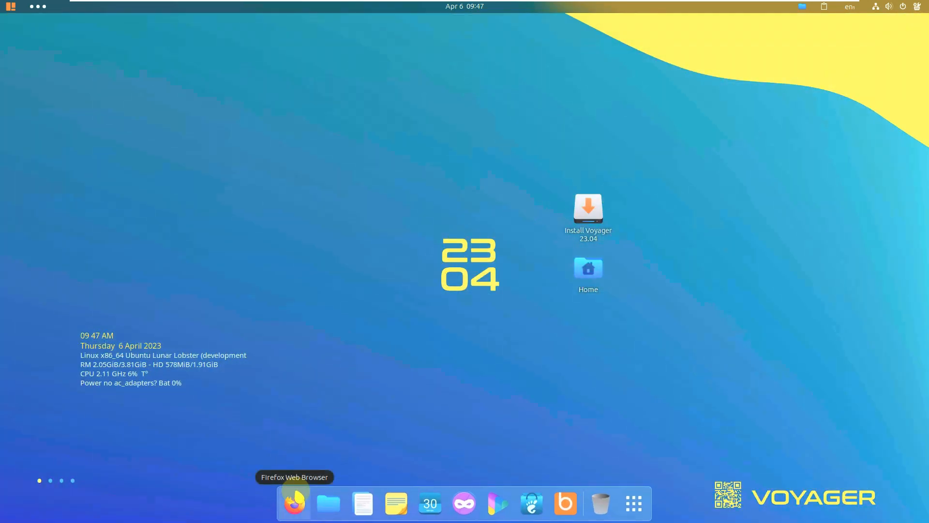
Step: Browse through the pages of the application overview and return to the desktop
{"action": "left_click", "coordinate": [634, 503]}
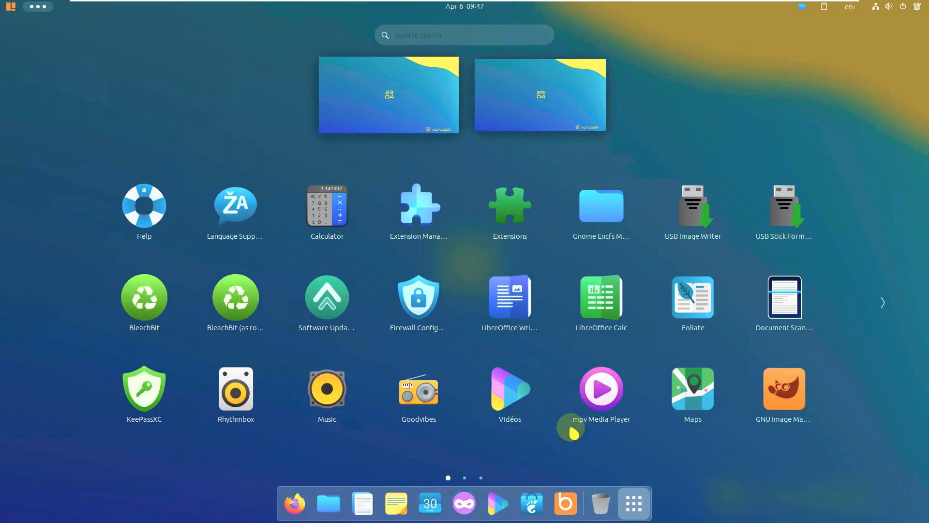
{"action": "scroll", "coordinate": [642, 419], "scroll_direction": "down", "scroll_amount": 1}
{"action": "scroll", "coordinate": [642, 419], "scroll_direction": "down", "scroll_amount": 1}
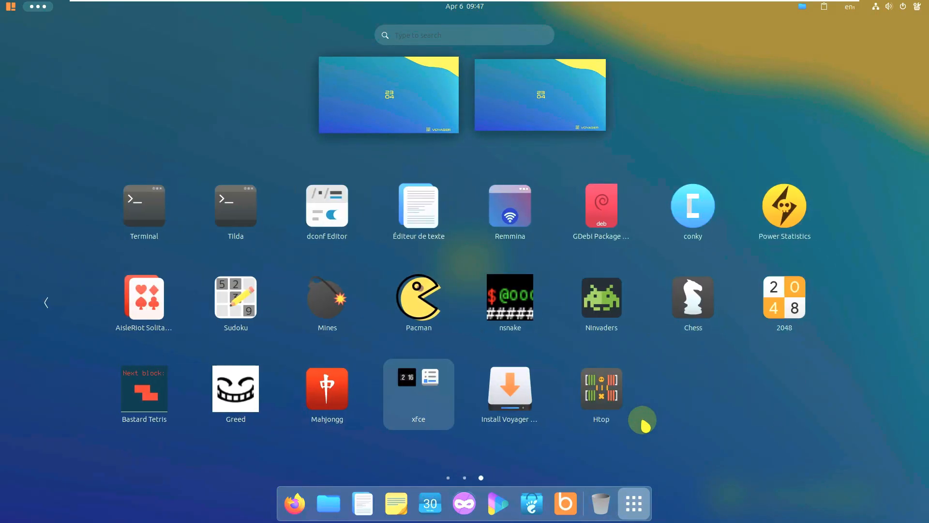
{"action": "scroll", "coordinate": [642, 419], "scroll_direction": "up", "scroll_amount": 1}
{"action": "scroll", "coordinate": [642, 420], "scroll_direction": "down", "scroll_amount": 1}
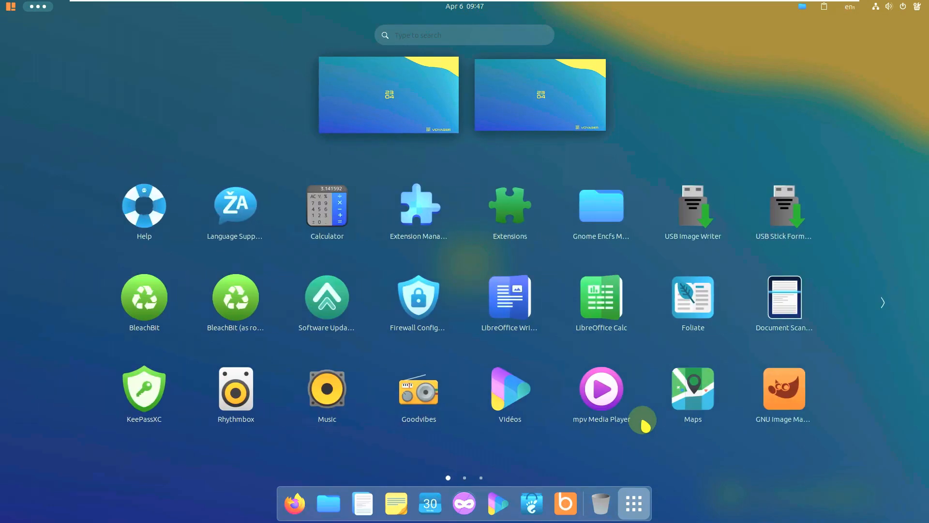
{"action": "left_click", "coordinate": [638, 502]}
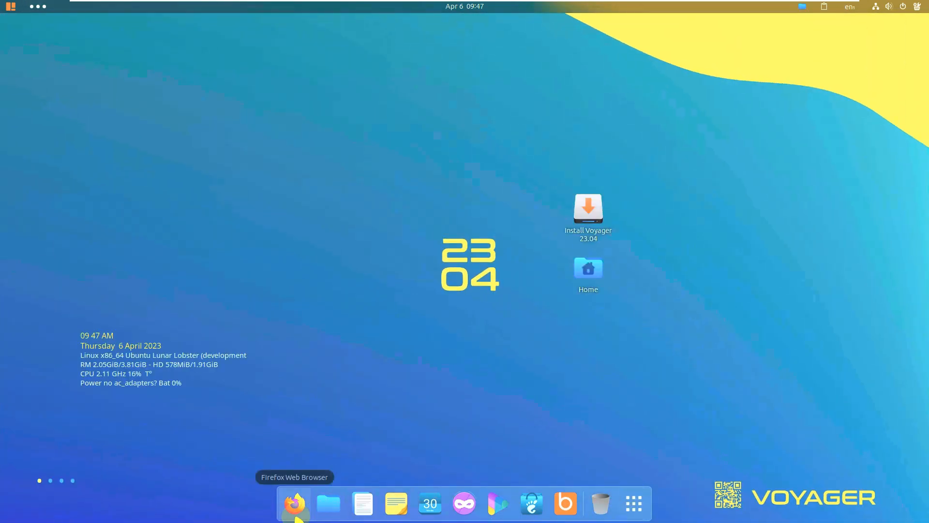
Step: Launch the Firefox web browser and dismiss the notice about reopening previous tabs
{"action": "left_click", "coordinate": [294, 502]}
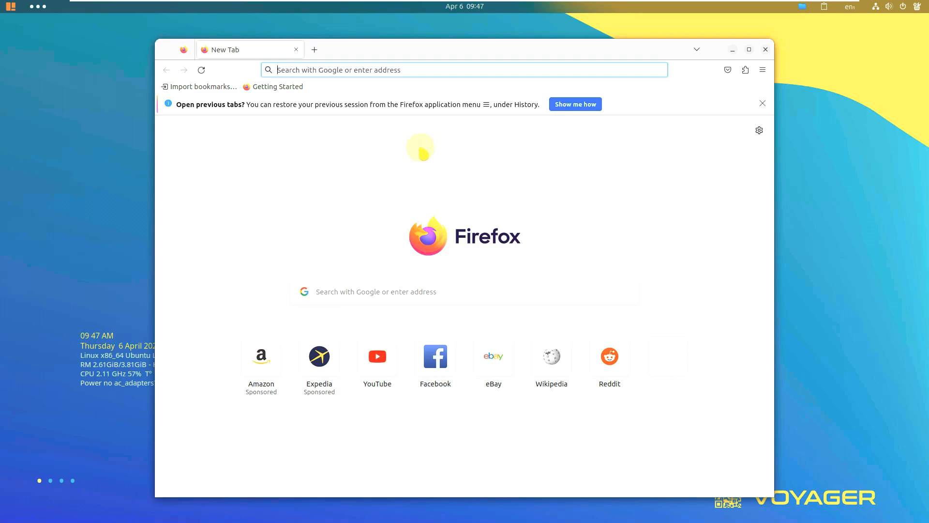
{"action": "left_click", "coordinate": [762, 101]}
{"action": "left_click", "coordinate": [763, 104]}
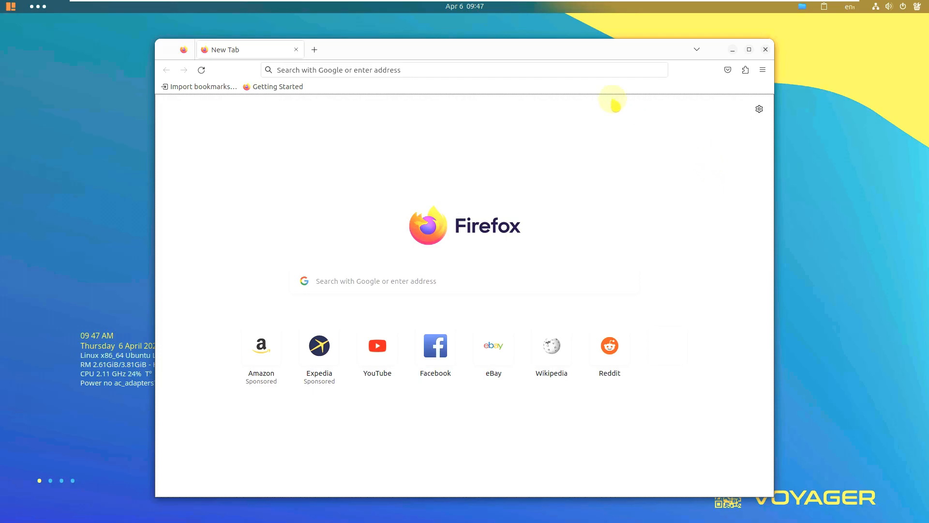
{"action": "left_click", "coordinate": [522, 66]}
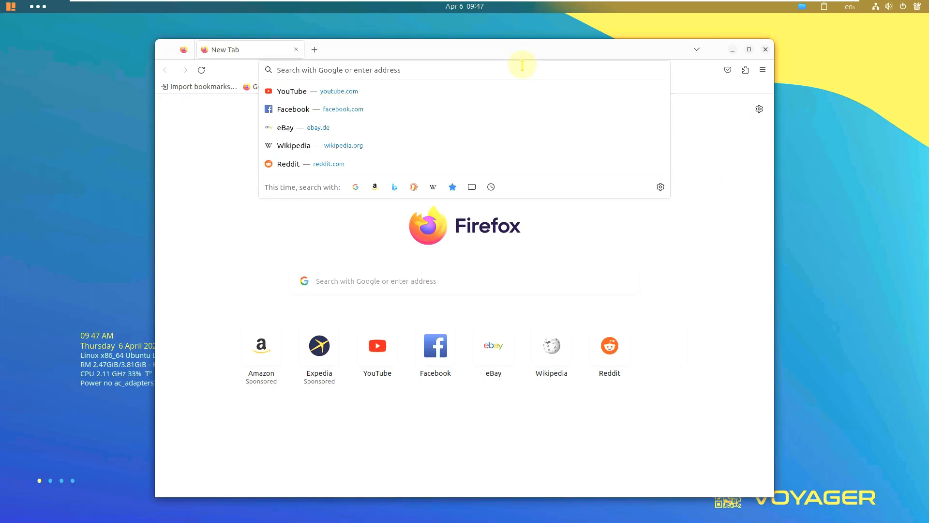
{"action": "type", "text": "yo"}
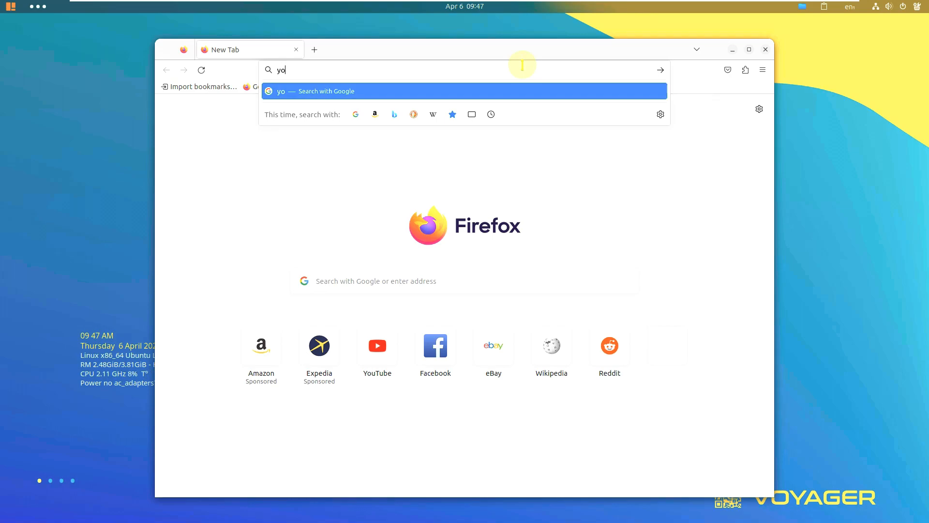
{"action": "type", "text": "tube.com/9to5linux"}
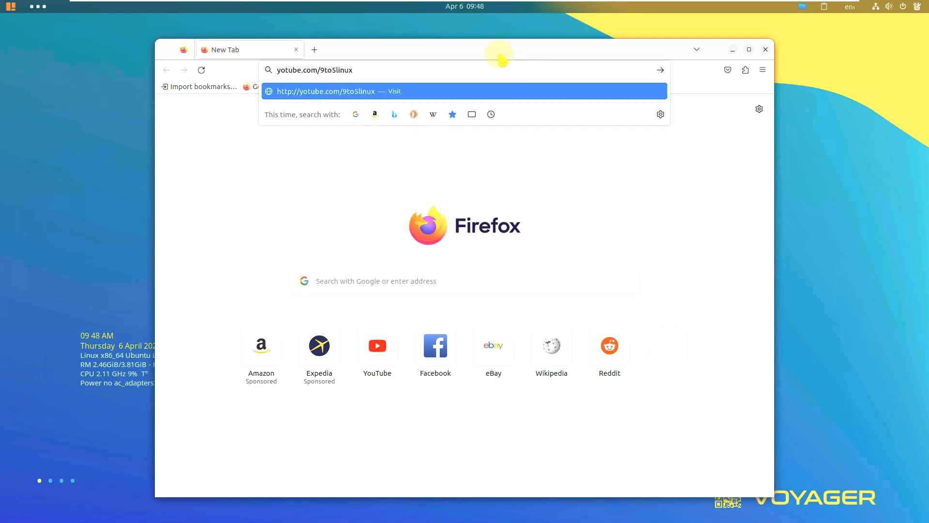
{"action": "key", "text": "ctrl+a"}
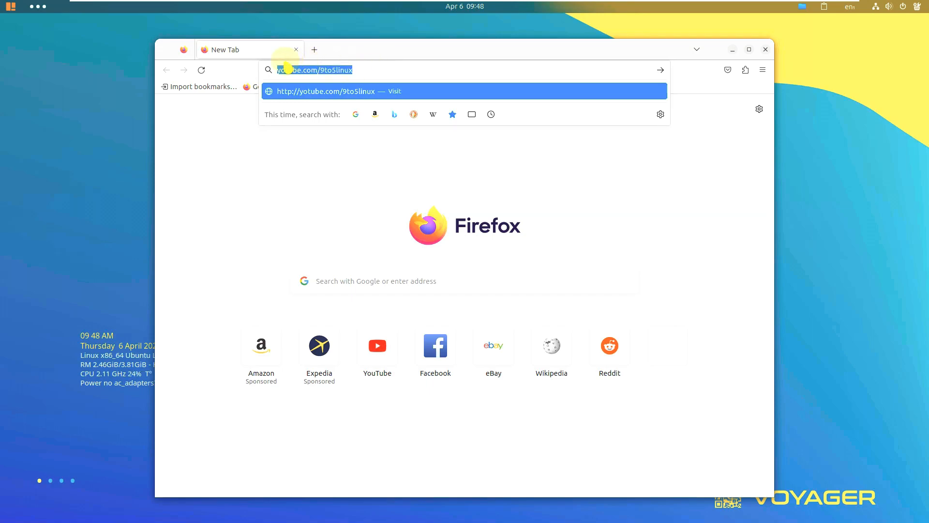
{"action": "left_click", "coordinate": [368, 73]}
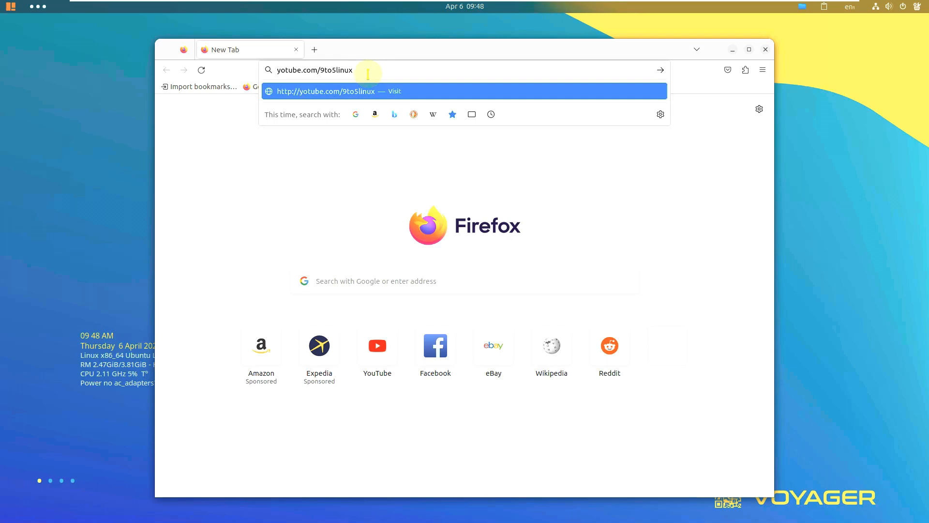
{"action": "left_click_drag", "start_coordinate": [353, 71], "coordinate": [324, 71]}
{"action": "left_click", "coordinate": [372, 74]}
{"action": "key", "text": "Return"}
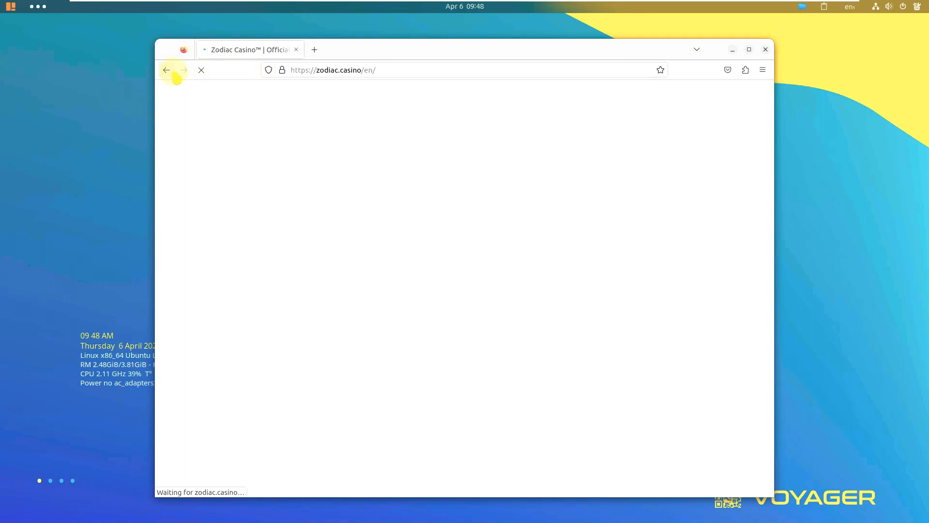
{"action": "left_click", "coordinate": [169, 73]}
Step: Open the YouTube channel page at youtube.com/9to5linux
{"action": "left_click", "coordinate": [319, 70]}
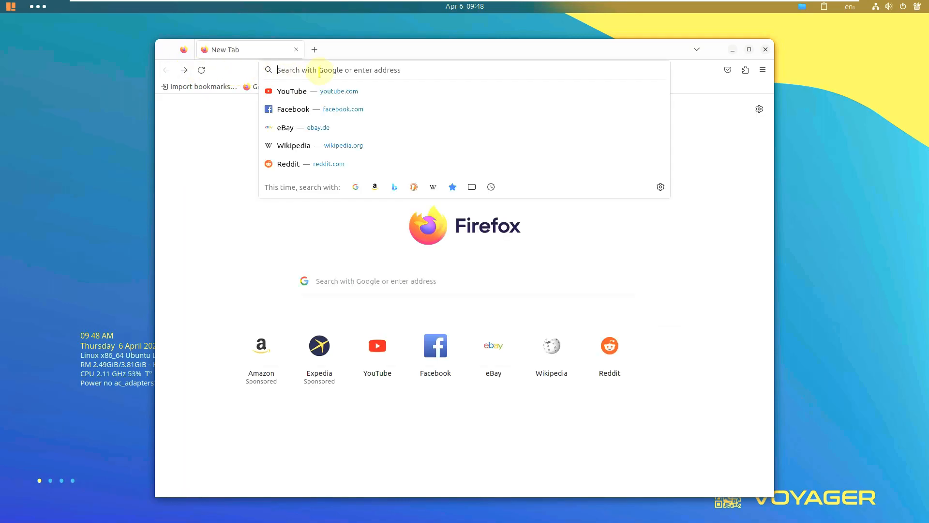
{"action": "type", "text": "youtub"}
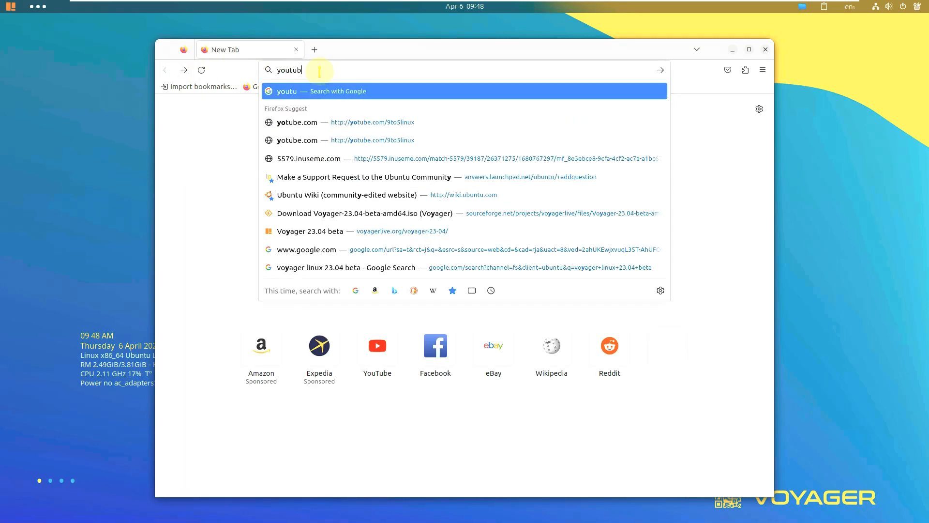
{"action": "type", "text": "e.com/"}
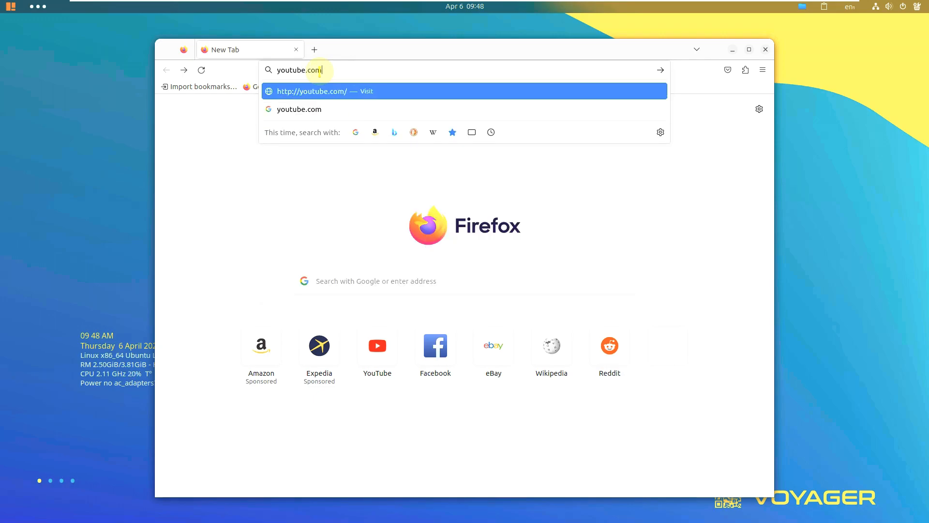
{"action": "type", "text": "9to5linux"}
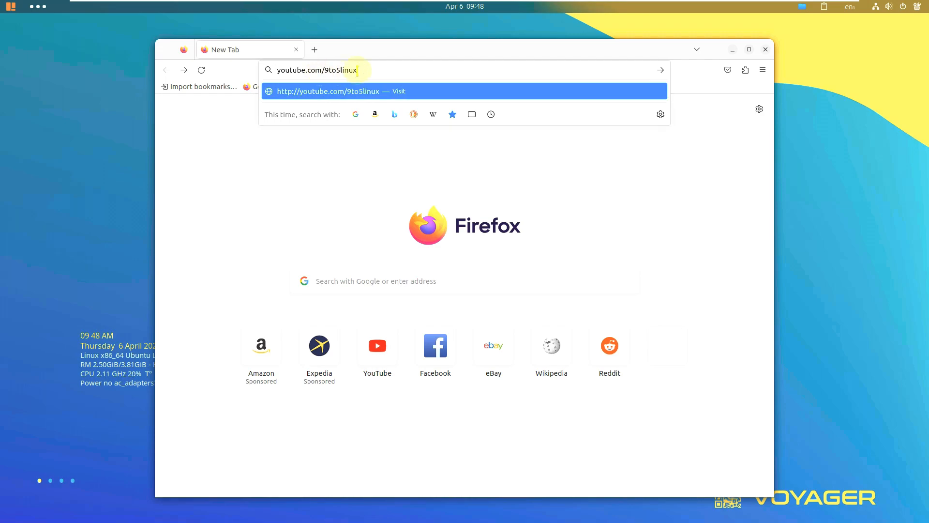
{"action": "left_click_drag", "start_coordinate": [377, 74], "coordinate": [281, 65]}
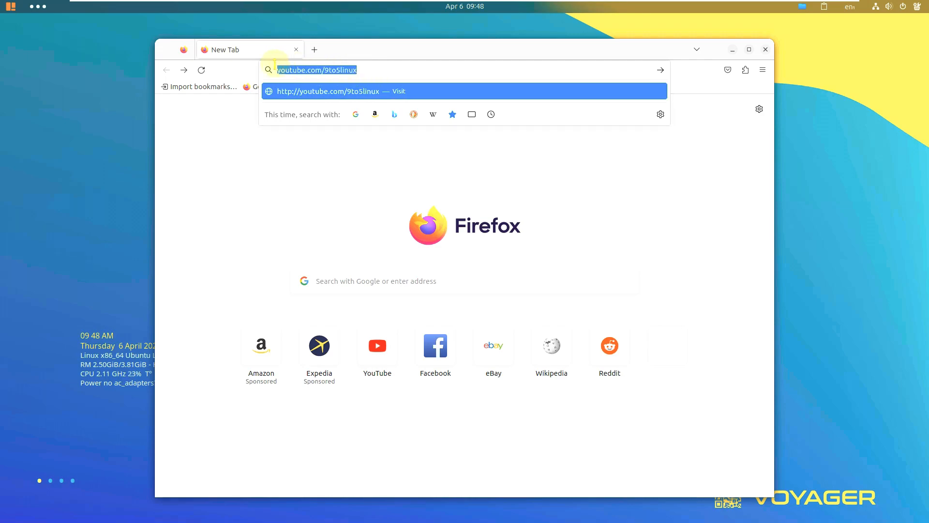
{"action": "left_click", "coordinate": [386, 72]}
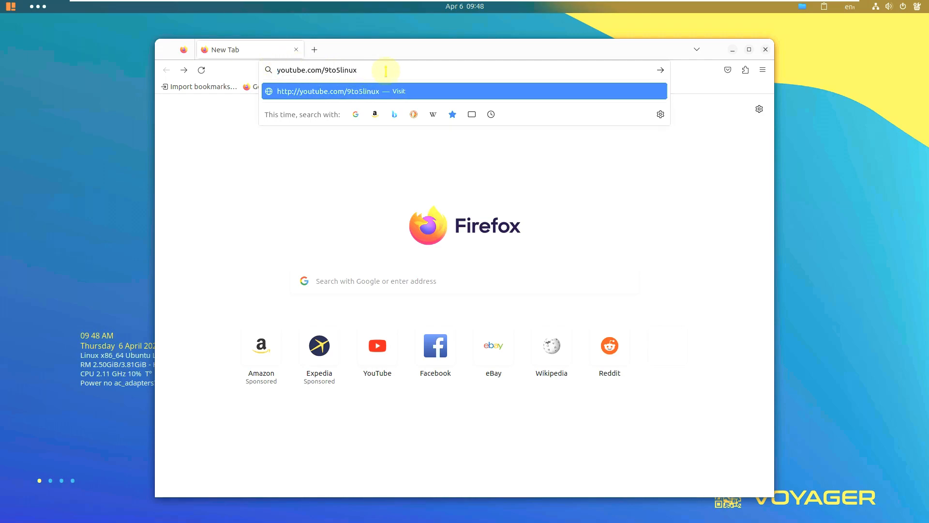
{"action": "key", "text": "Return"}
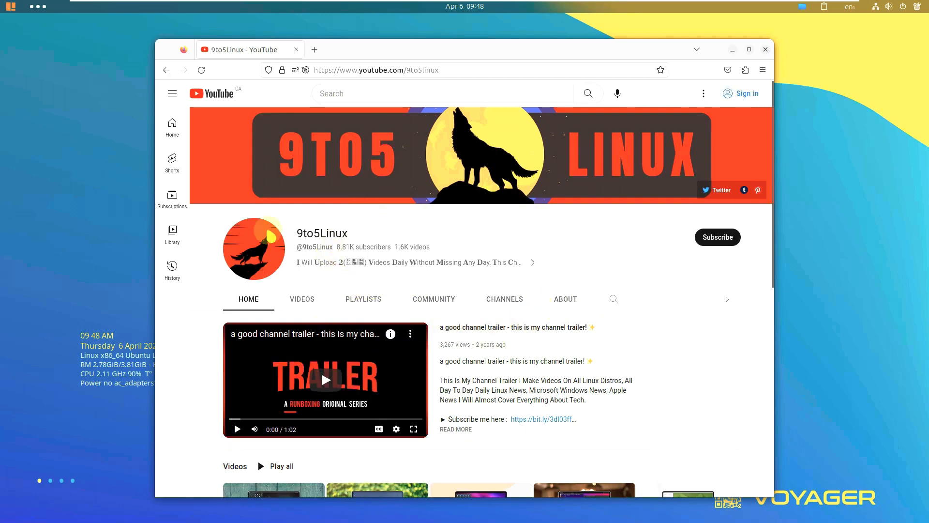
Step: Open the Linux playlist from the channel's playlists, highlight its video count, and return to the playlists
{"action": "left_click", "coordinate": [359, 305]}
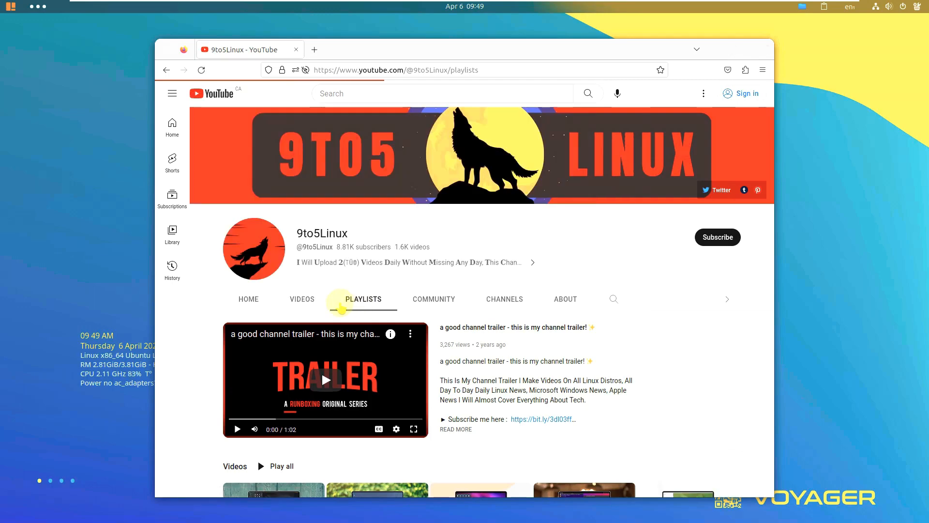
{"action": "scroll", "coordinate": [532, 274], "scroll_direction": "down", "scroll_amount": 4}
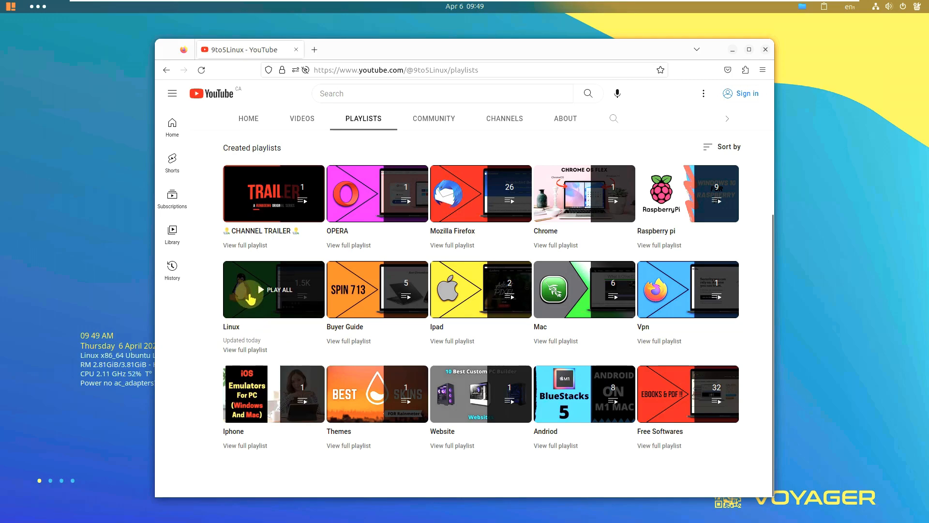
{"action": "left_click", "coordinate": [251, 354]}
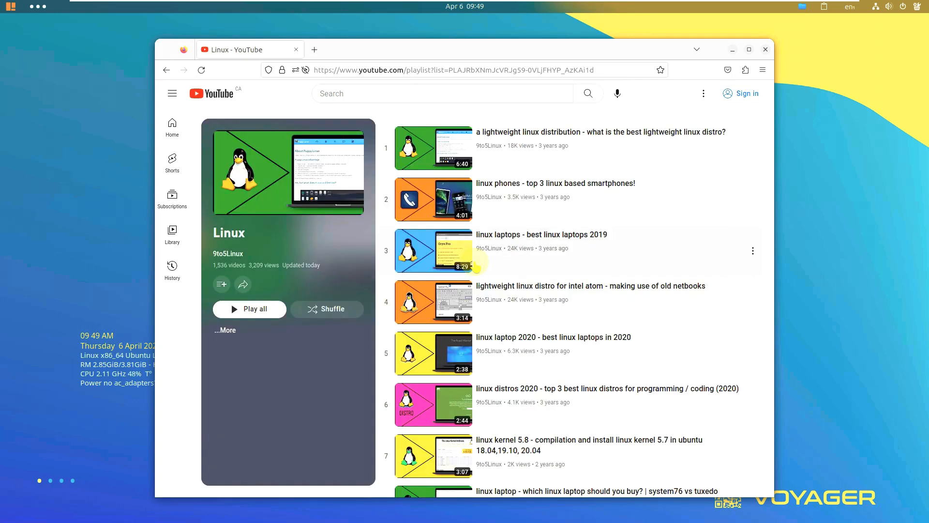
{"action": "left_click_drag", "start_coordinate": [211, 265], "coordinate": [246, 266]}
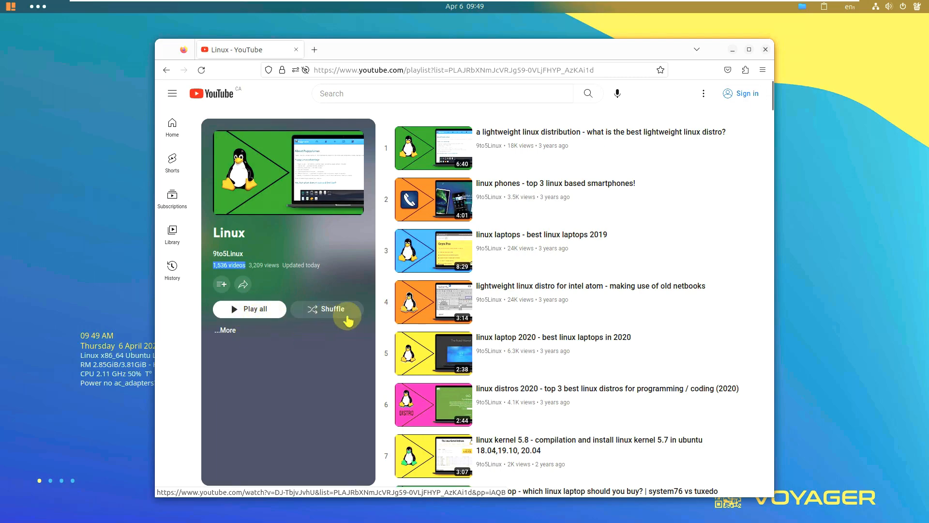
{"action": "left_click", "coordinate": [166, 70]}
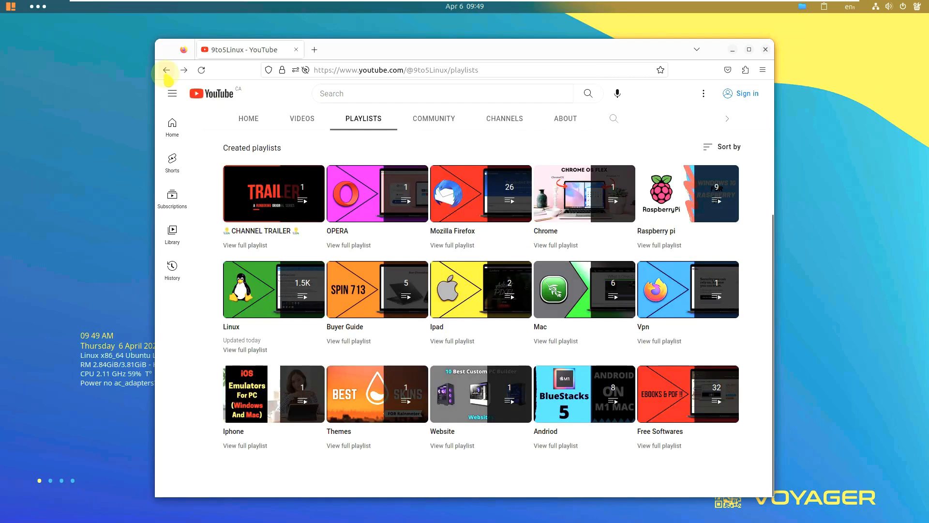
Step: Search within the 9to5Linux channel for "mx linux"
{"action": "scroll", "coordinate": [595, 245], "scroll_direction": "up", "scroll_amount": 4}
{"action": "left_click", "coordinate": [612, 299]}
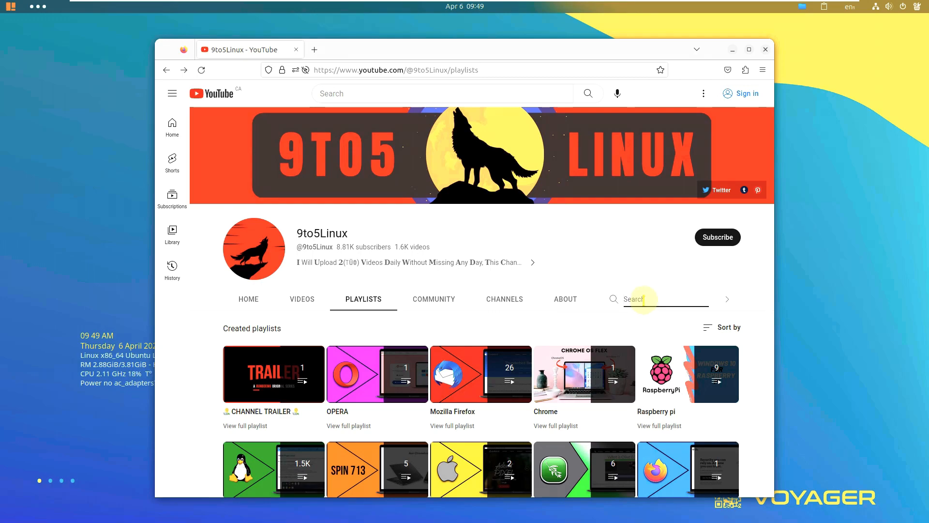
{"action": "type", "text": "x linux"}
{"action": "key", "text": "Return"}
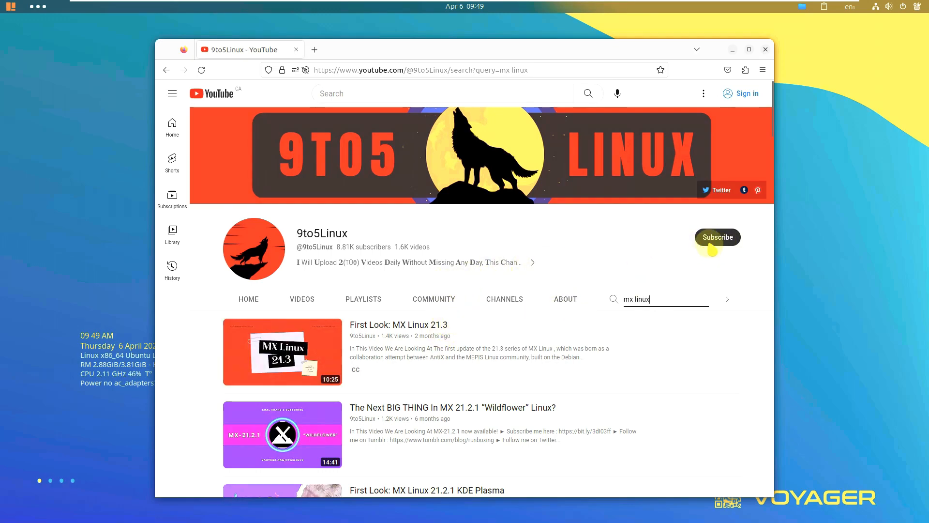
Step: Open the channel's About page, highlight the description's opening words on daily uploads and view the weekly schedule
{"action": "left_click", "coordinate": [575, 299]}
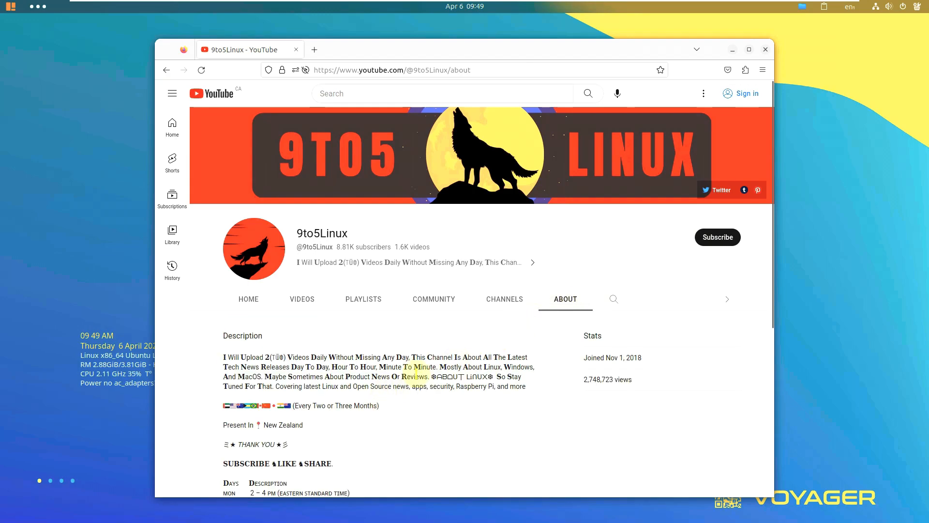
{"action": "left_click_drag", "start_coordinate": [408, 356], "coordinate": [226, 357]}
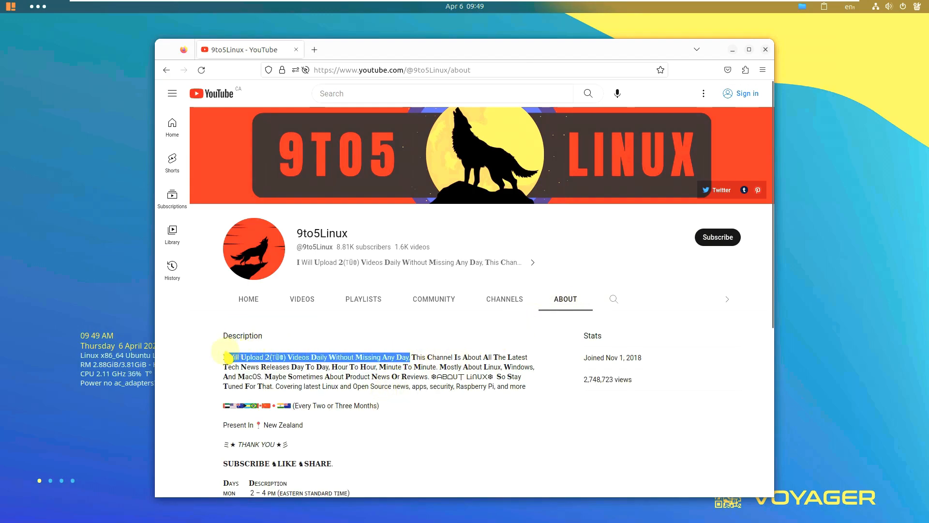
{"action": "scroll", "coordinate": [308, 328], "scroll_direction": "down", "scroll_amount": 3}
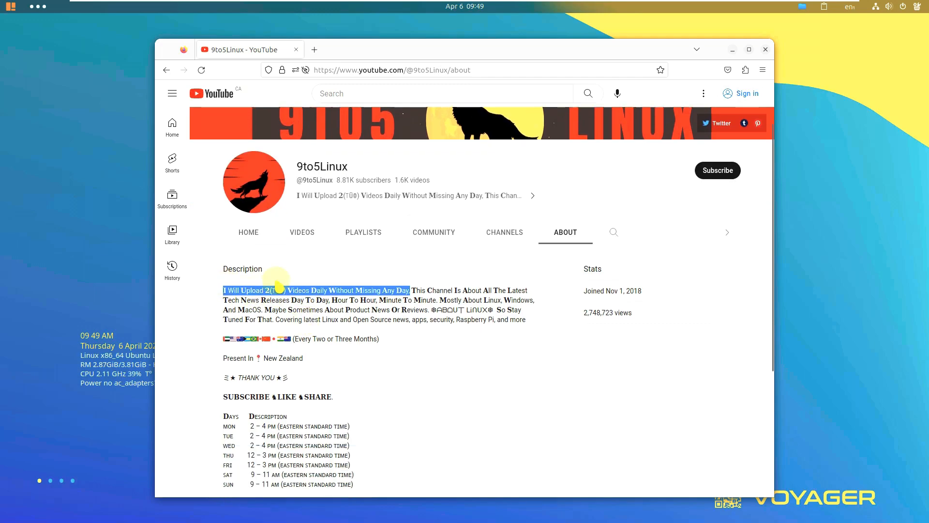
Step: Highlight the description's subscribe line and weekly upload schedule on the channel's About page, and clear the selection
{"action": "left_click", "coordinate": [264, 294]}
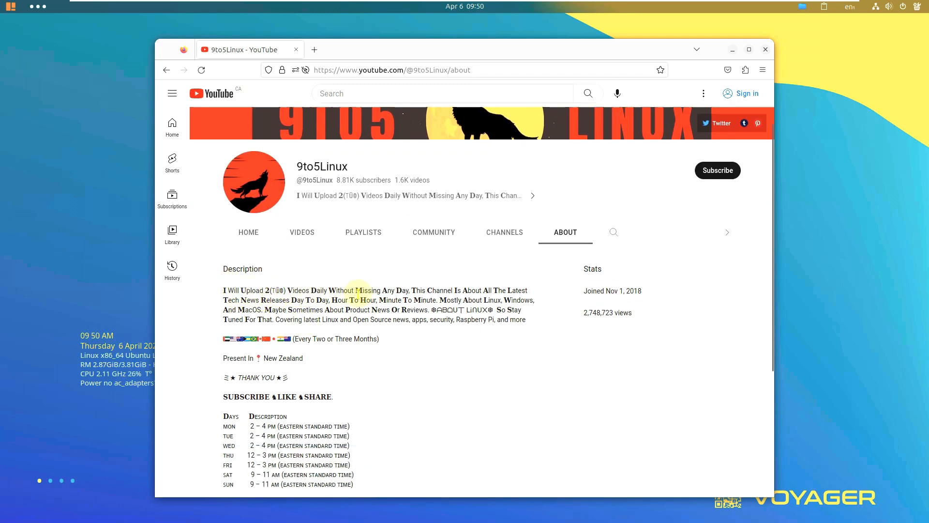
{"action": "scroll", "coordinate": [436, 297], "scroll_direction": "down", "scroll_amount": 3}
{"action": "scroll", "coordinate": [452, 305], "scroll_direction": "up", "scroll_amount": 3}
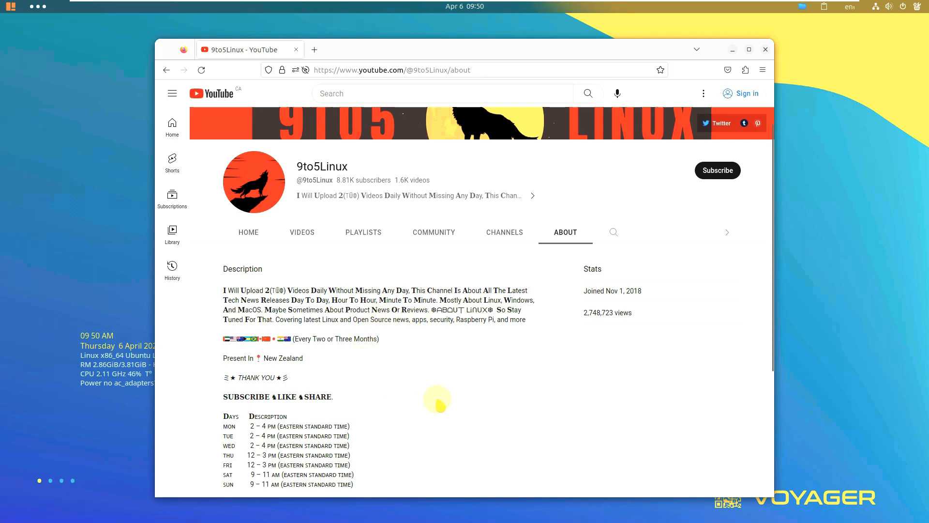
{"action": "scroll", "coordinate": [426, 387], "scroll_direction": "down", "scroll_amount": 2}
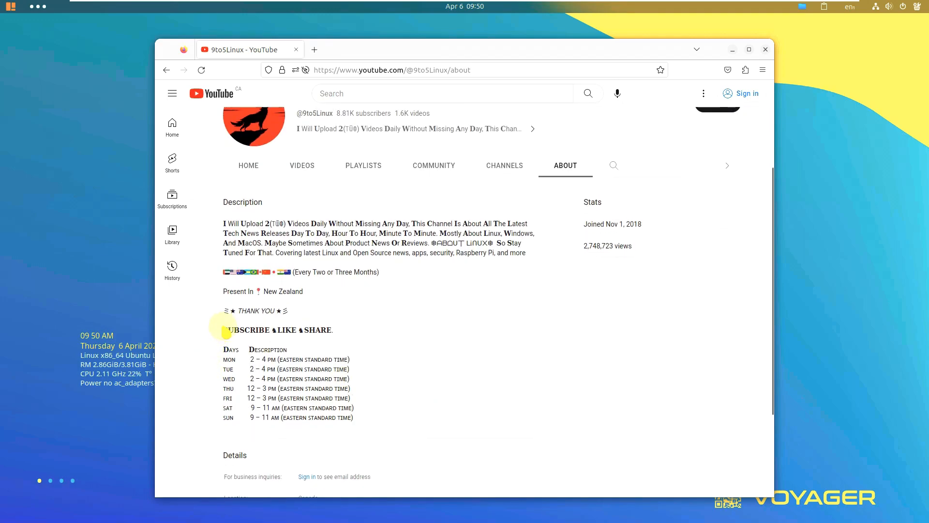
{"action": "left_click_drag", "start_coordinate": [224, 329], "coordinate": [363, 425]}
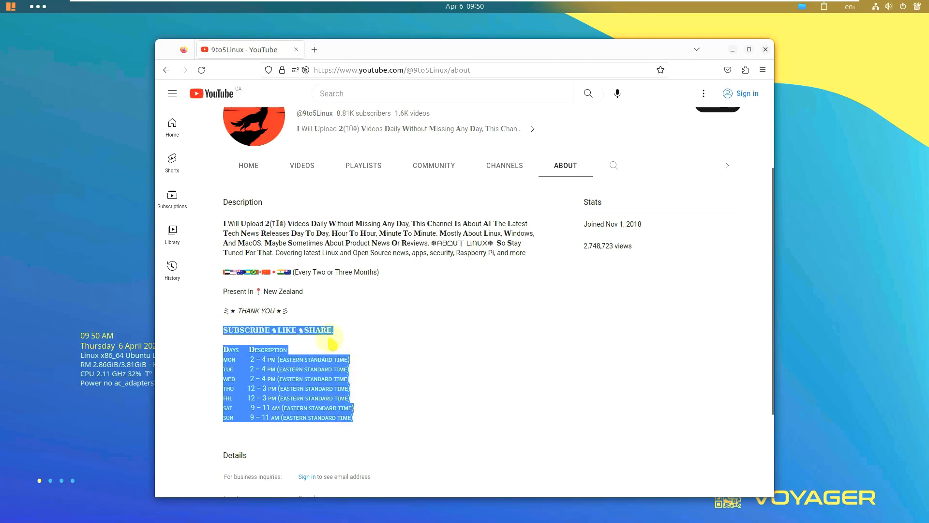
{"action": "left_click", "coordinate": [338, 359]}
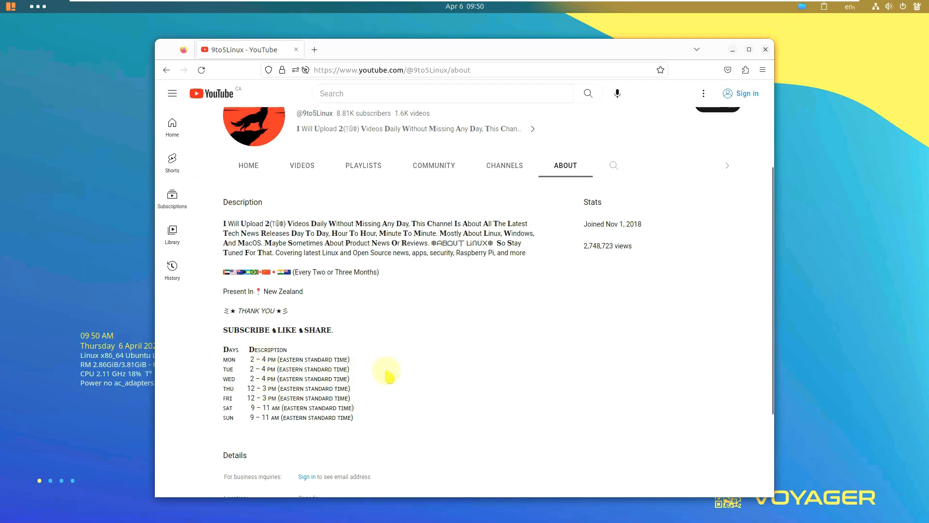
{"action": "scroll", "coordinate": [472, 363], "scroll_direction": "up", "scroll_amount": 3}
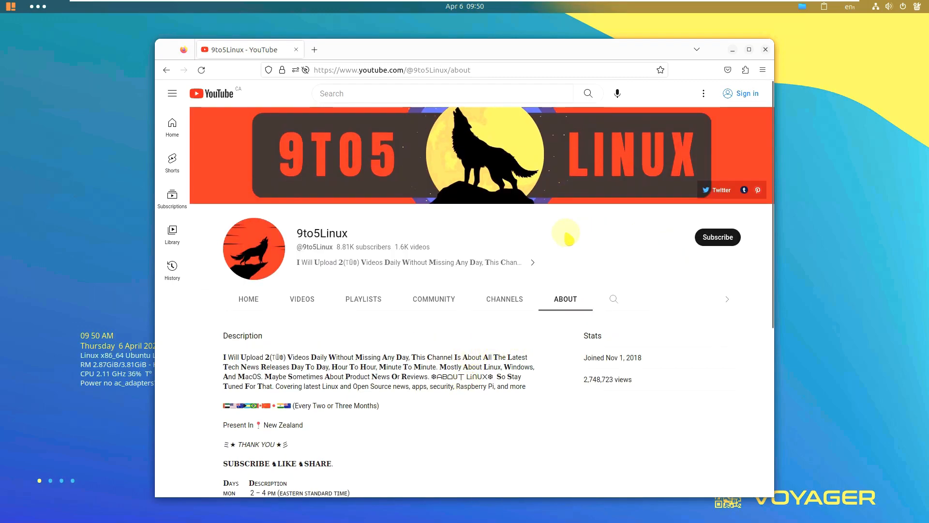
Step: Close the Firefox window and power off the Voyager live system, confirming the shutdown
{"action": "left_click", "coordinate": [762, 54]}
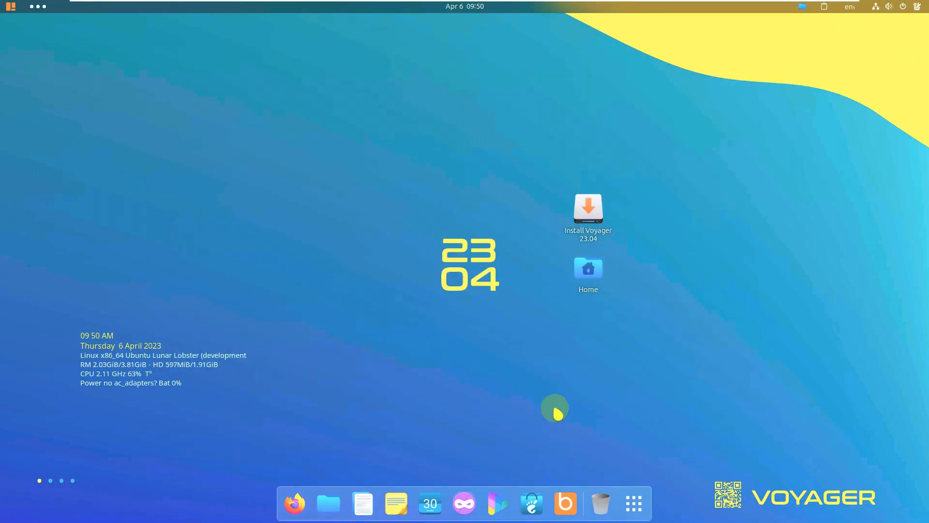
{"action": "left_click", "coordinate": [901, 7]}
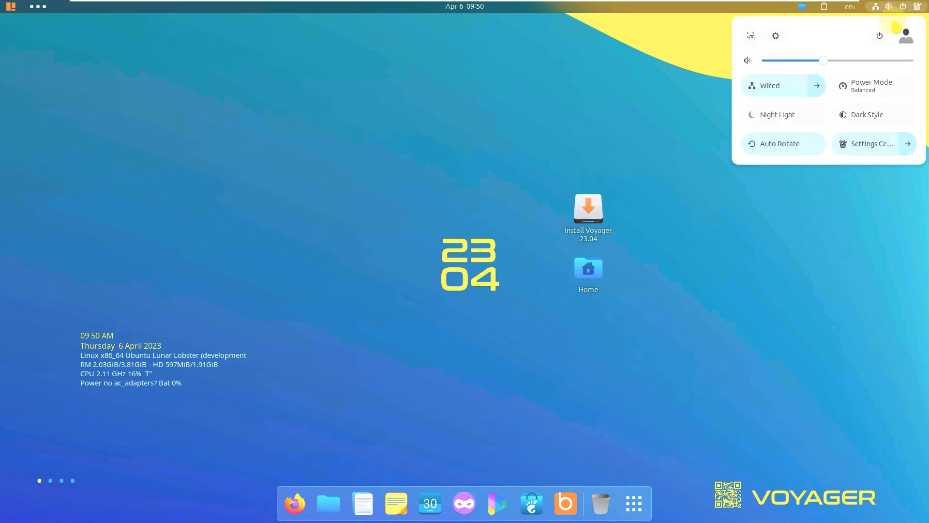
{"action": "left_click", "coordinate": [878, 38]}
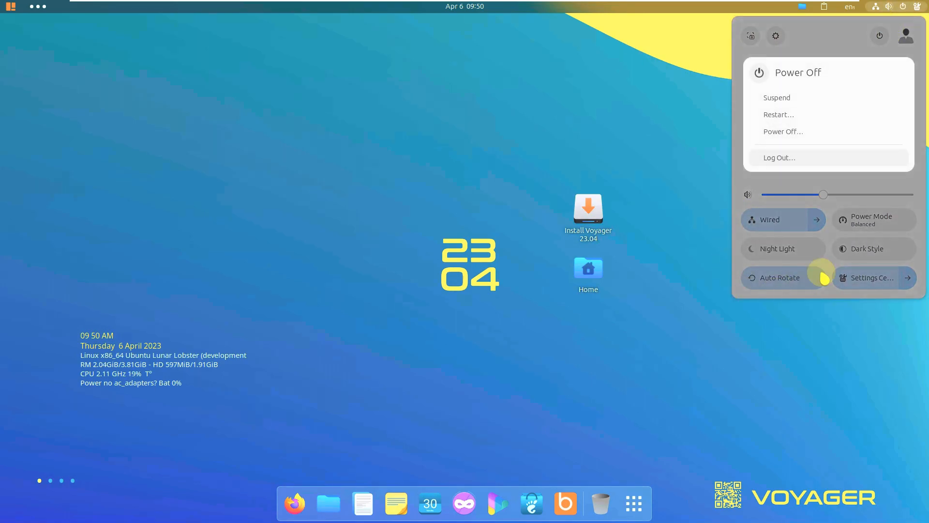
{"action": "left_click", "coordinate": [840, 129]}
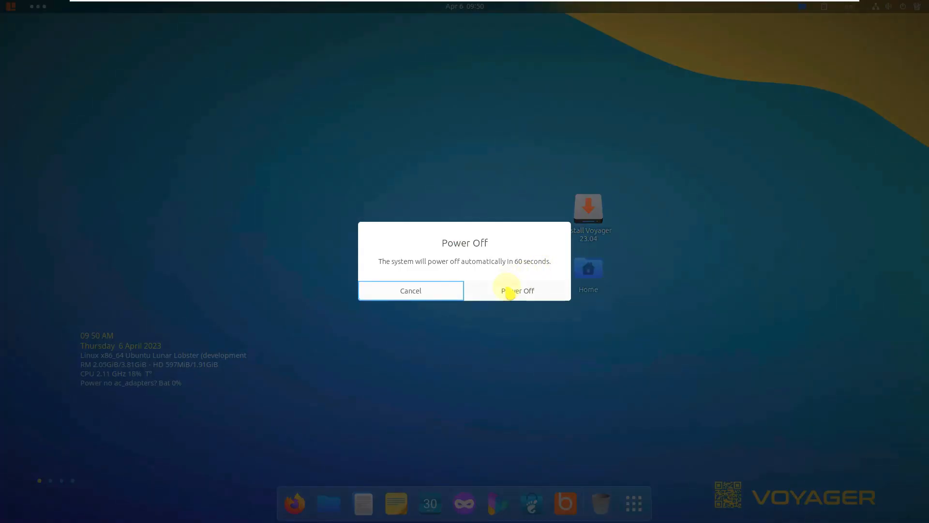
{"action": "left_click", "coordinate": [506, 287]}
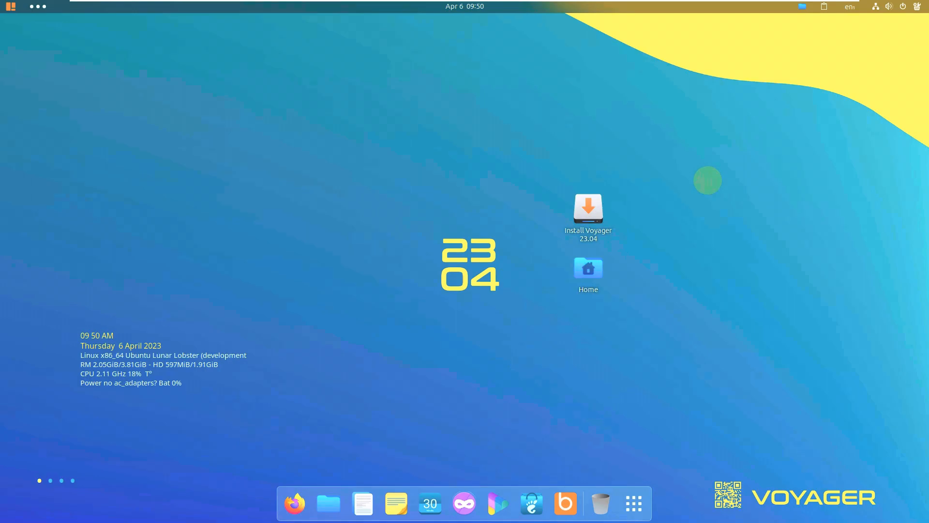